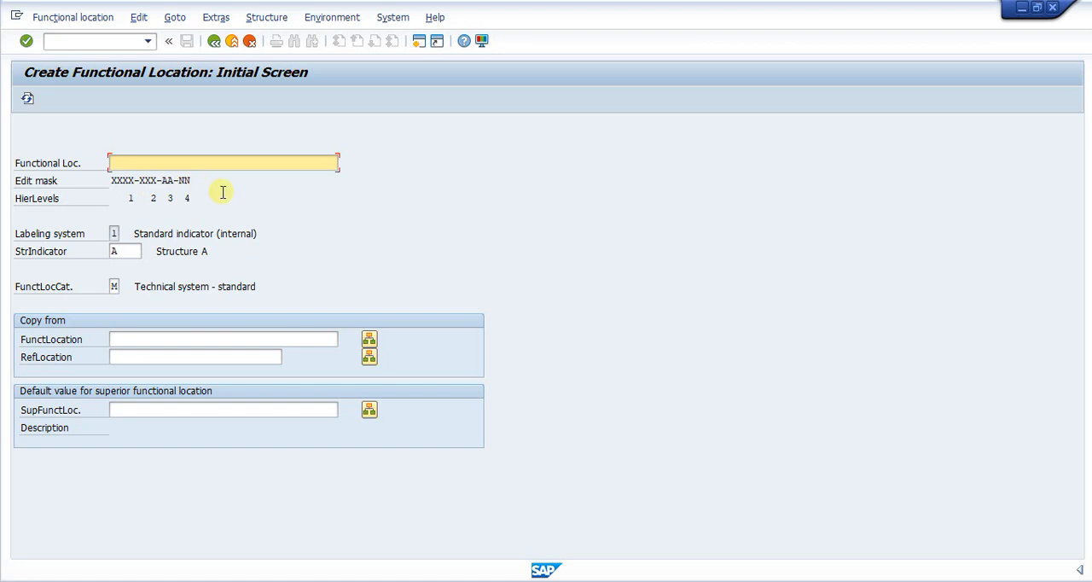
- Run transaction /nspro and display the SAP Reference IMG
{"action": "left_click", "coordinate": [64, 41]}
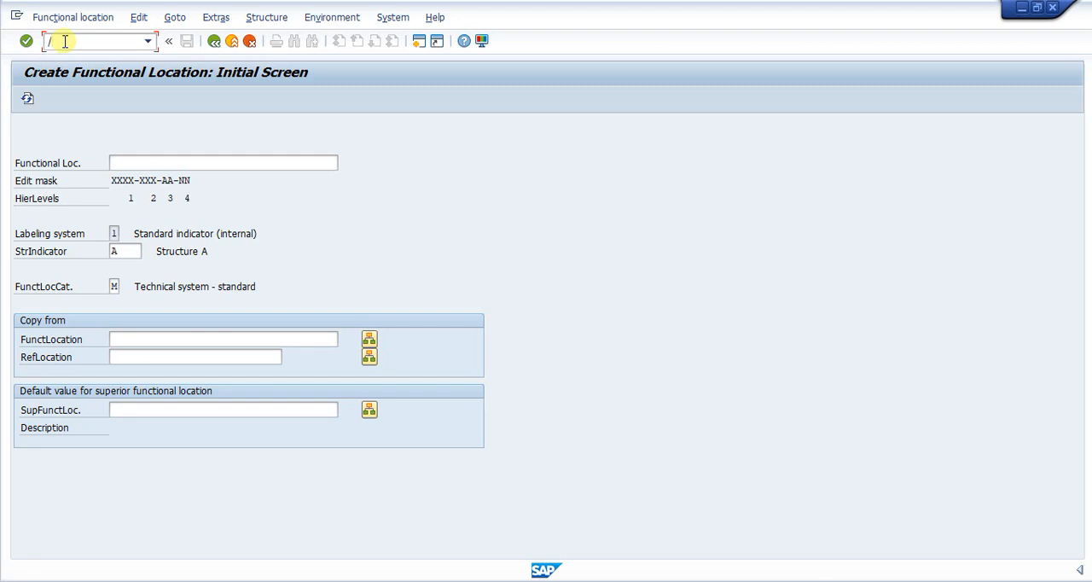
{"action": "type", "text": "/nspro"}
{"action": "key", "text": "Return"}
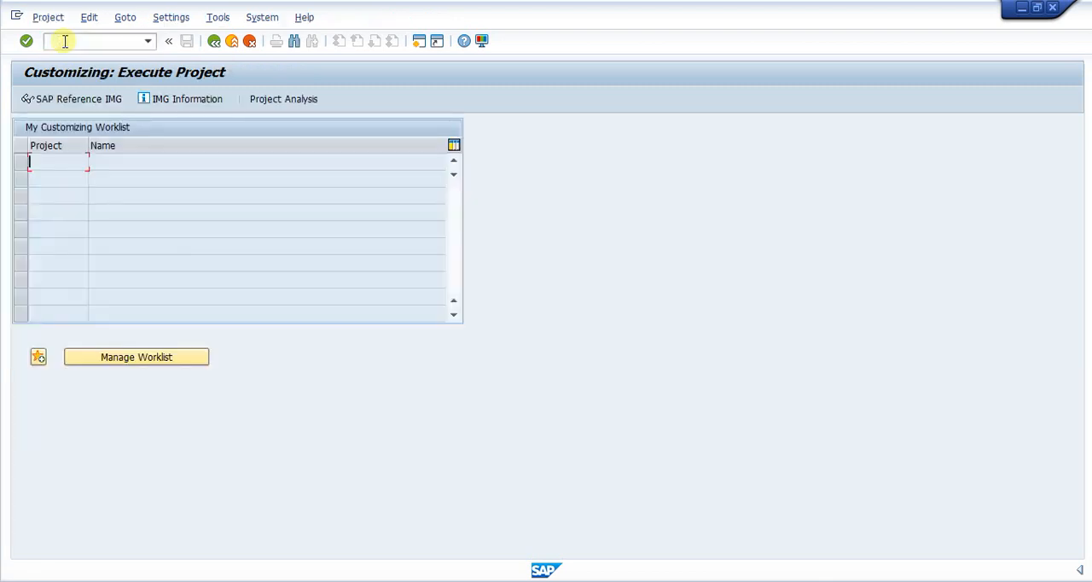
{"action": "left_click", "coordinate": [72, 99]}
- Expand the IMG structure through Plant Maintenance and Customer Service, its Master Data node and Technical Objects down to Functional Locations
{"action": "scroll", "coordinate": [252, 346], "scroll_direction": "down", "scroll_amount": 5}
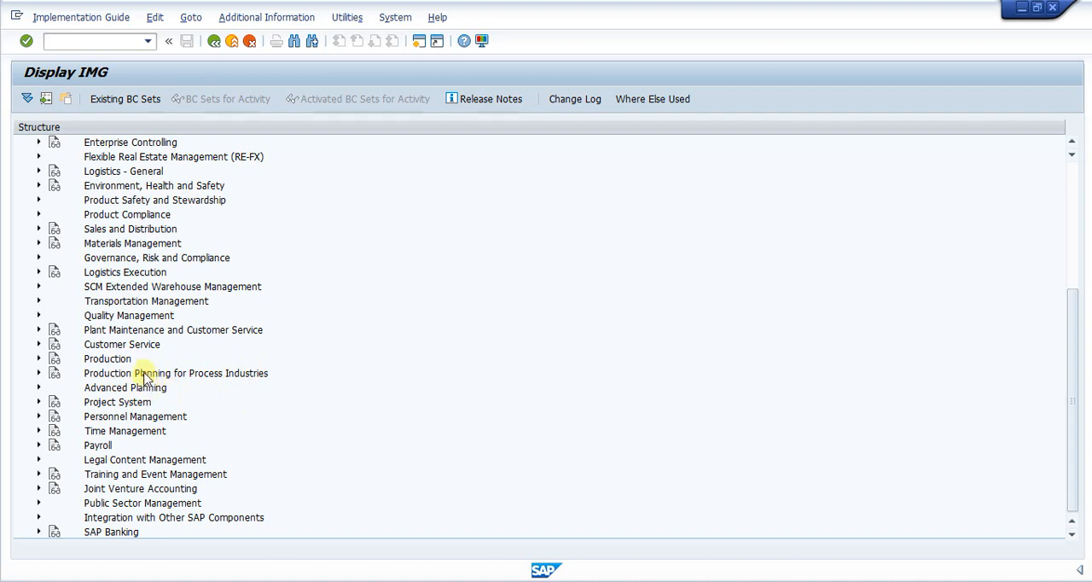
{"action": "scroll", "coordinate": [153, 418], "scroll_direction": "up", "scroll_amount": 1}
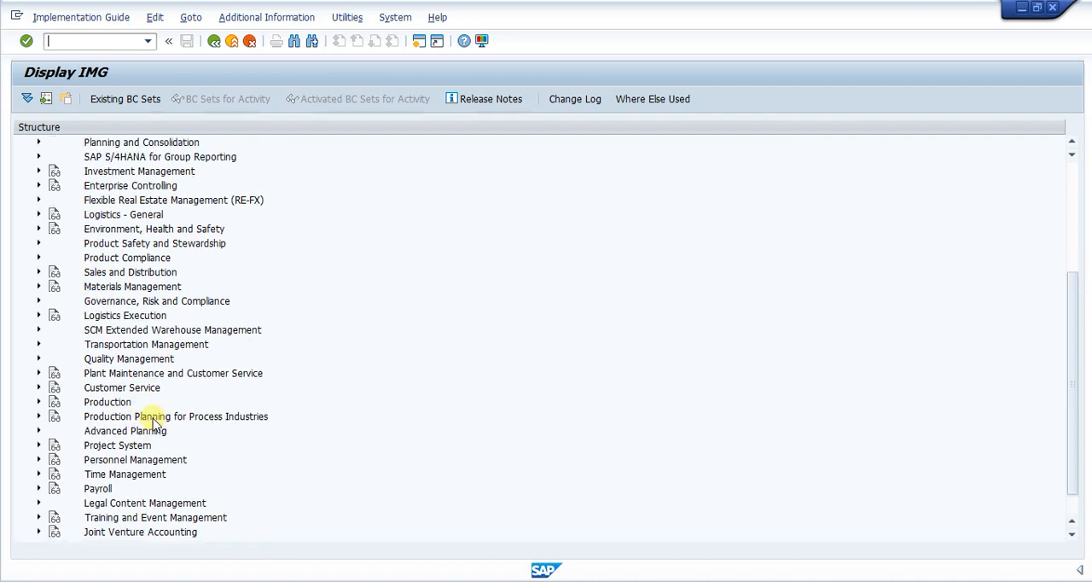
{"action": "scroll", "coordinate": [93, 422], "scroll_direction": "down", "scroll_amount": 1}
{"action": "left_click", "coordinate": [127, 332]}
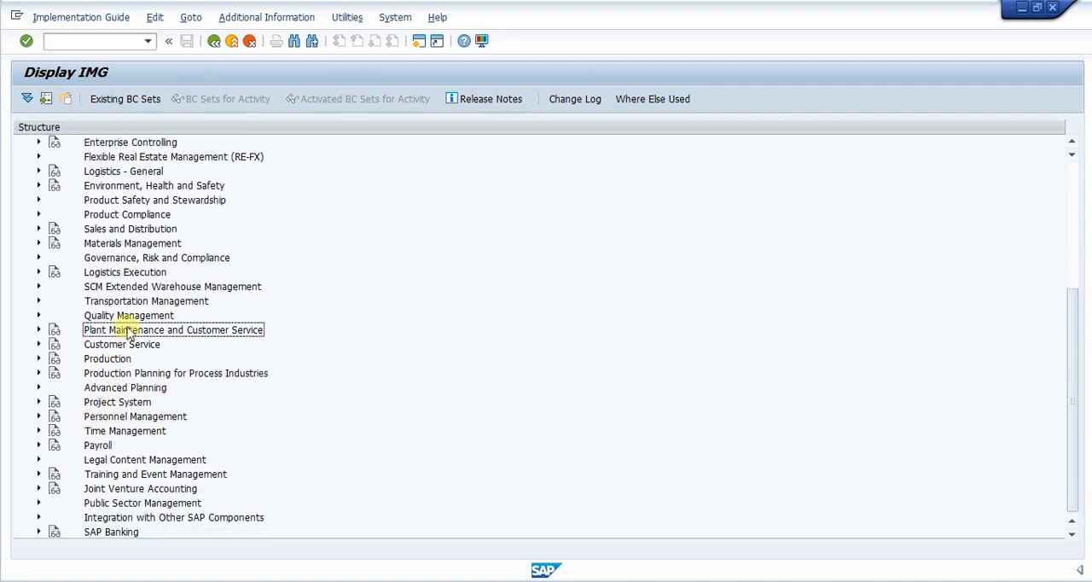
{"action": "left_click", "coordinate": [39, 329]}
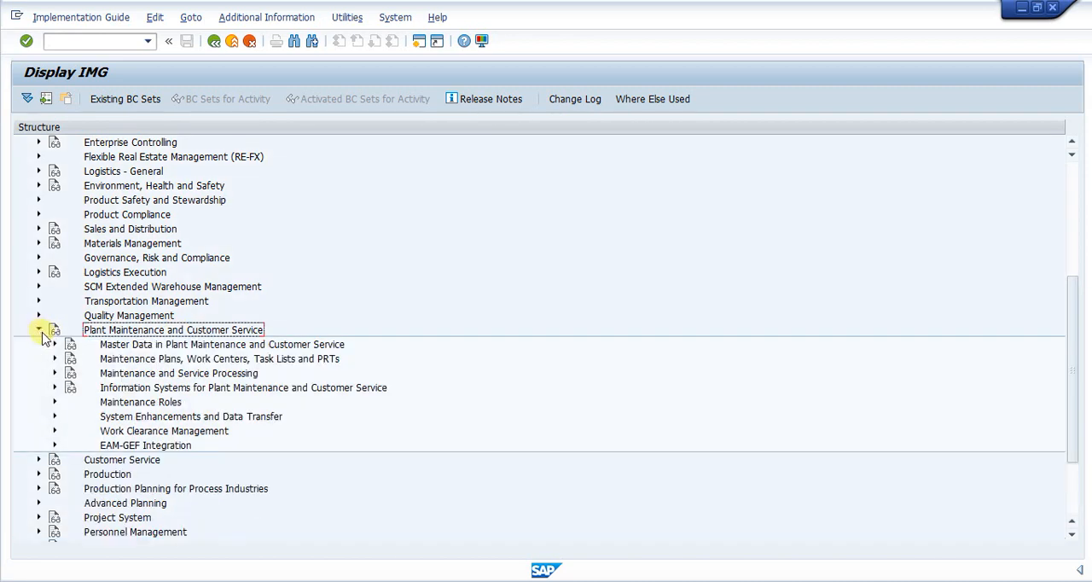
{"action": "left_click", "coordinate": [135, 345]}
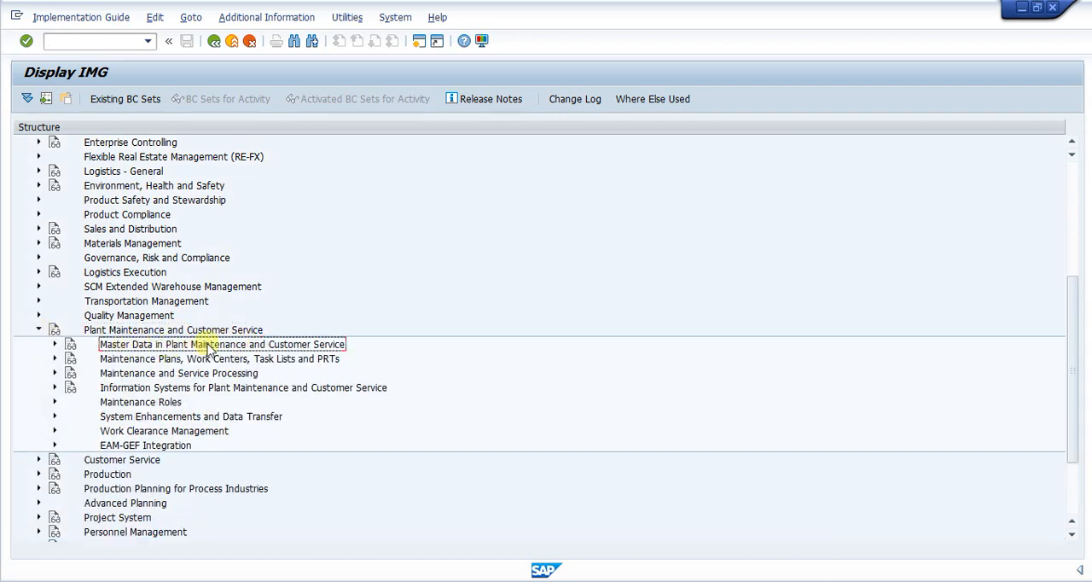
{"action": "left_click", "coordinate": [55, 345]}
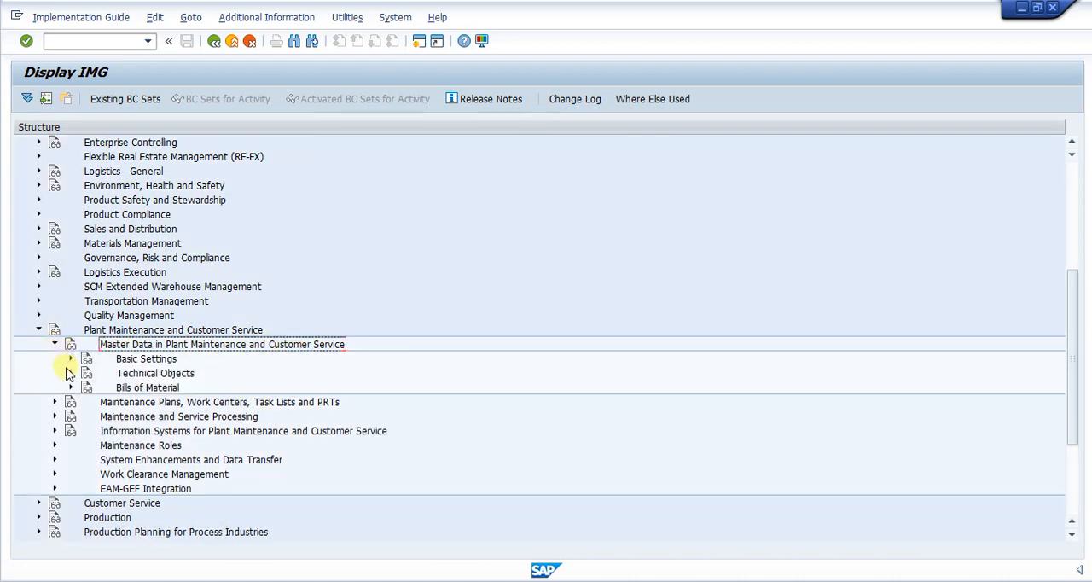
{"action": "left_click", "coordinate": [70, 374]}
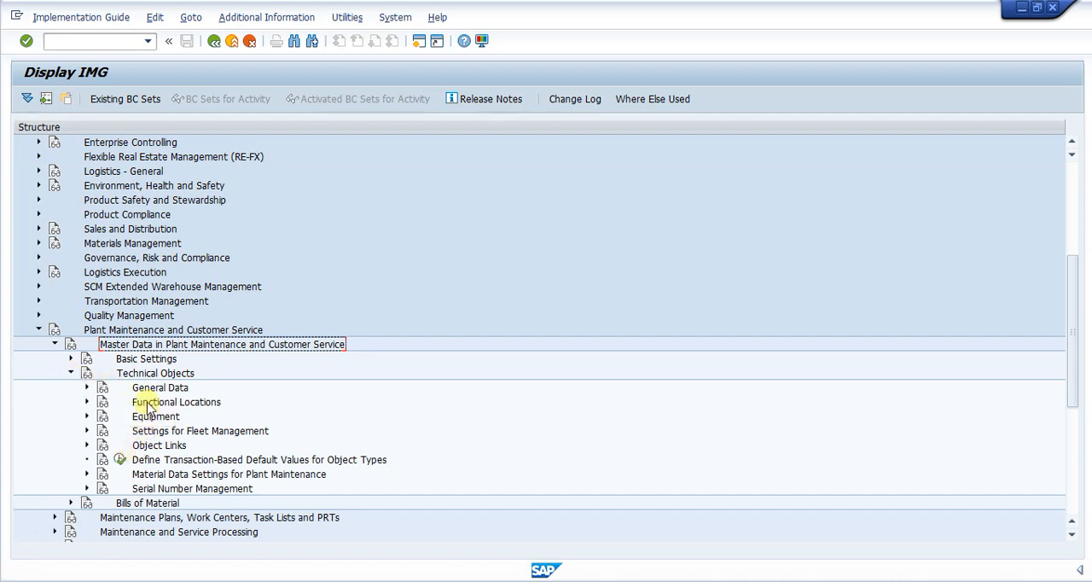
{"action": "left_click", "coordinate": [86, 388]}
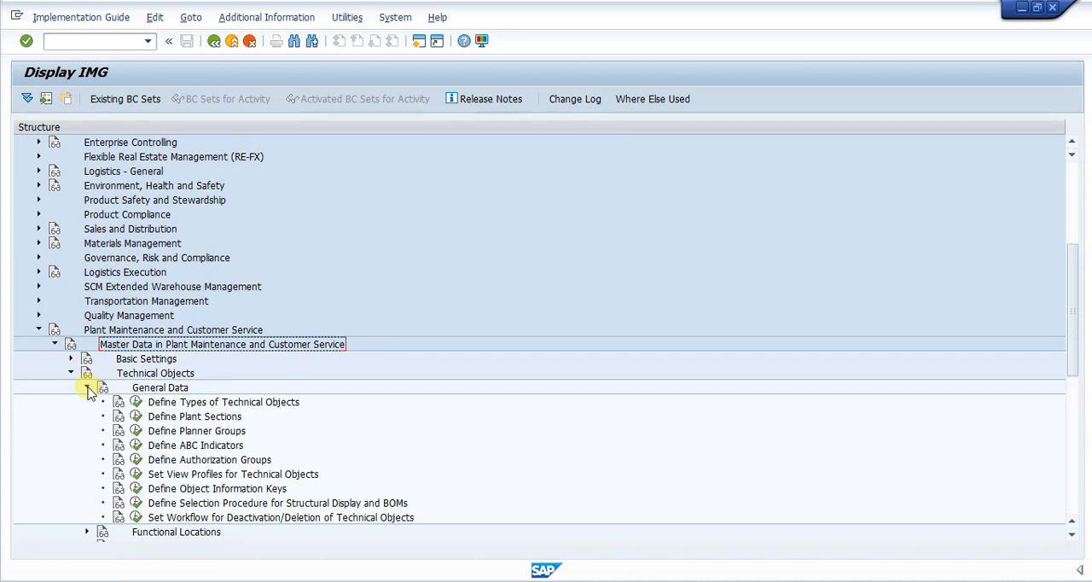
{"action": "left_click", "coordinate": [87, 388]}
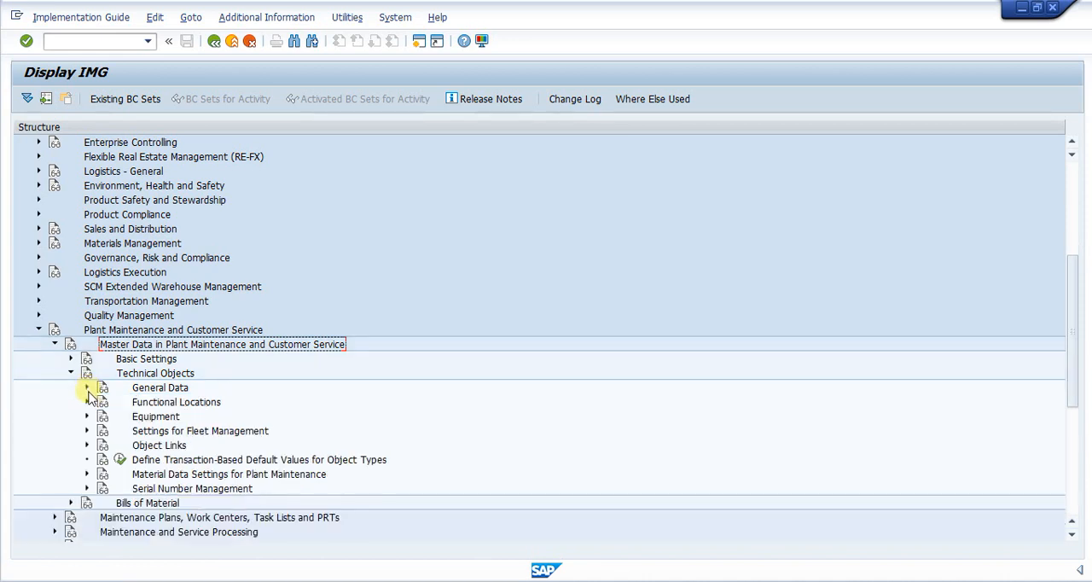
{"action": "left_click", "coordinate": [86, 402]}
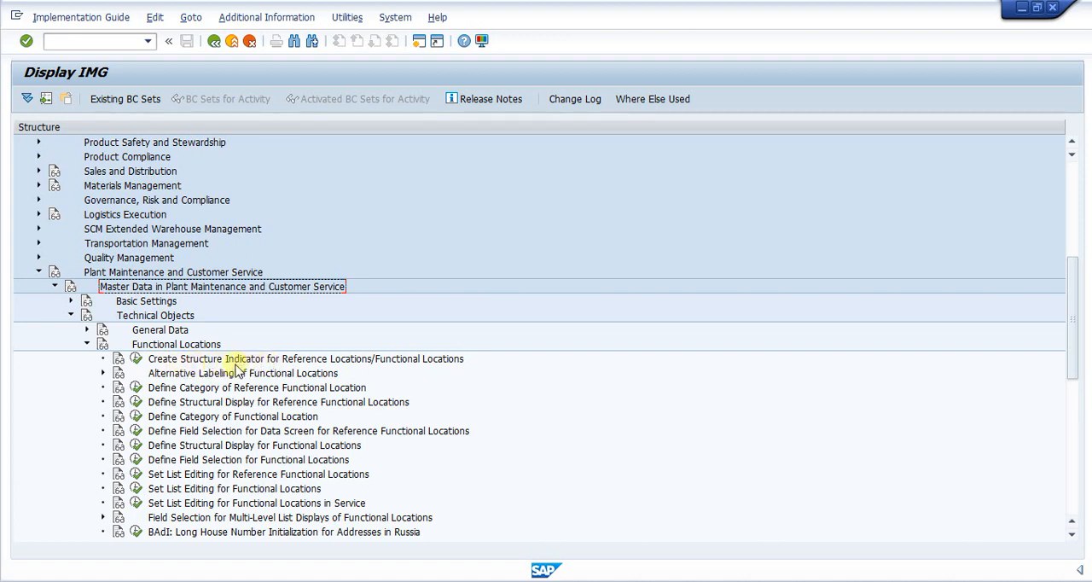
- Open the Create Structure Indicator activity for functional locations and review the TATA entry's indicator, text and edit mask
{"action": "left_click", "coordinate": [134, 360]}
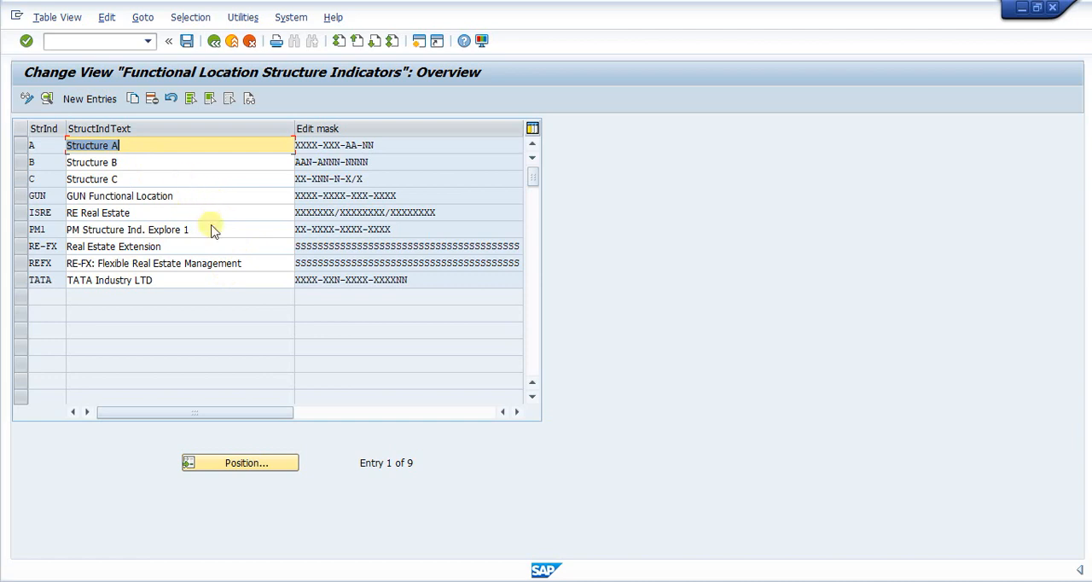
{"action": "left_click", "coordinate": [202, 283]}
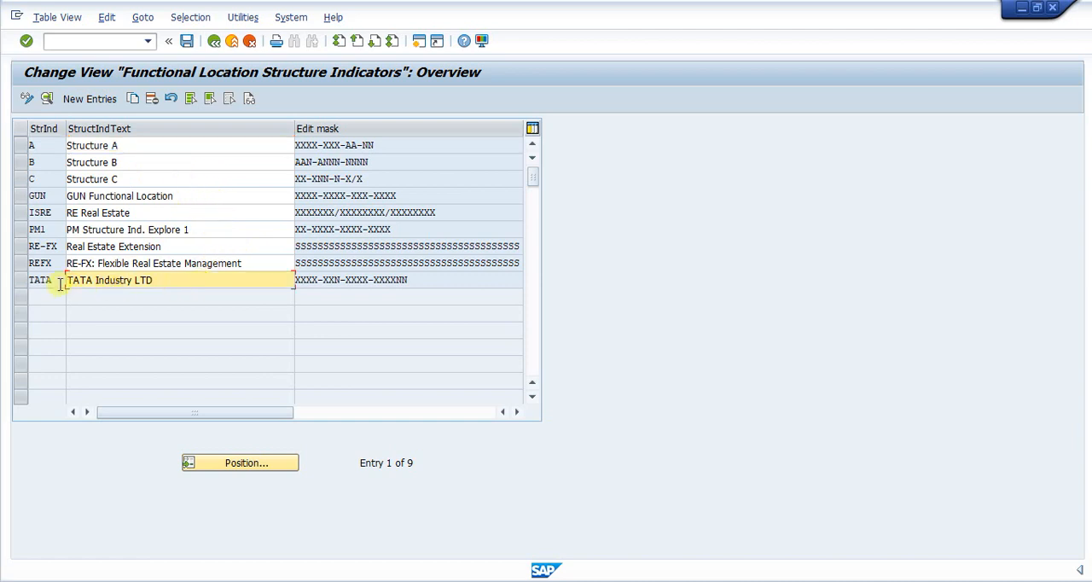
{"action": "left_click_drag", "start_coordinate": [56, 279], "coordinate": [20, 275]}
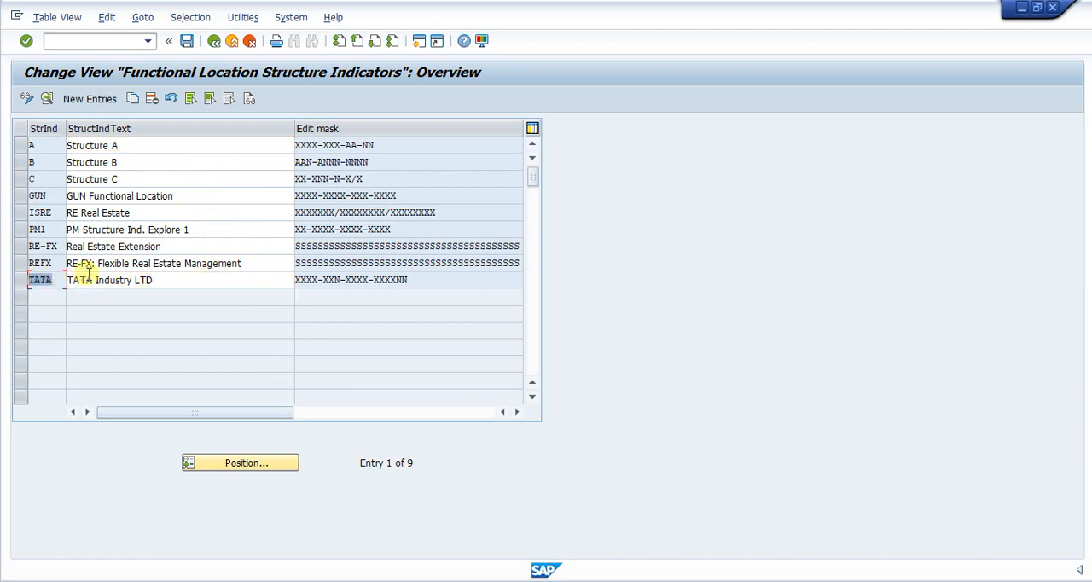
{"action": "left_click", "coordinate": [180, 280]}
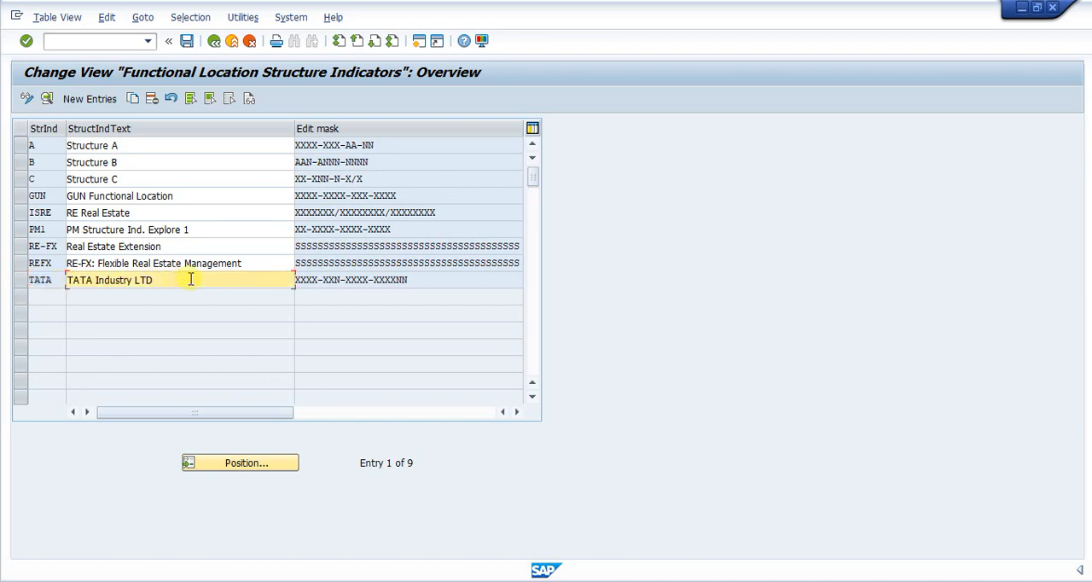
{"action": "left_click", "coordinate": [424, 279]}
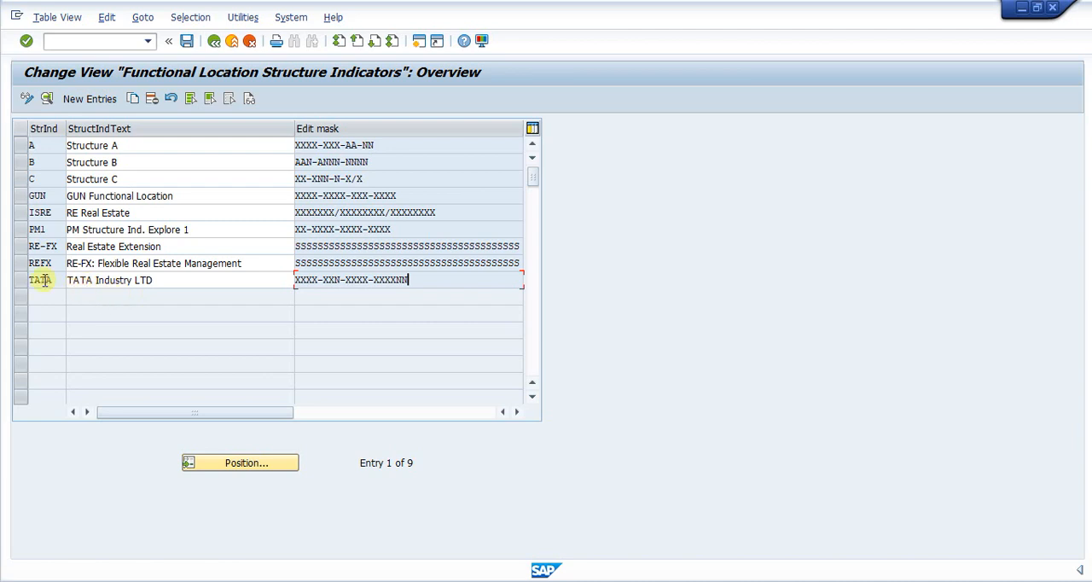
- Start a new structure indicator entry and set its StrIndicator to MEGA
{"action": "left_click", "coordinate": [92, 99]}
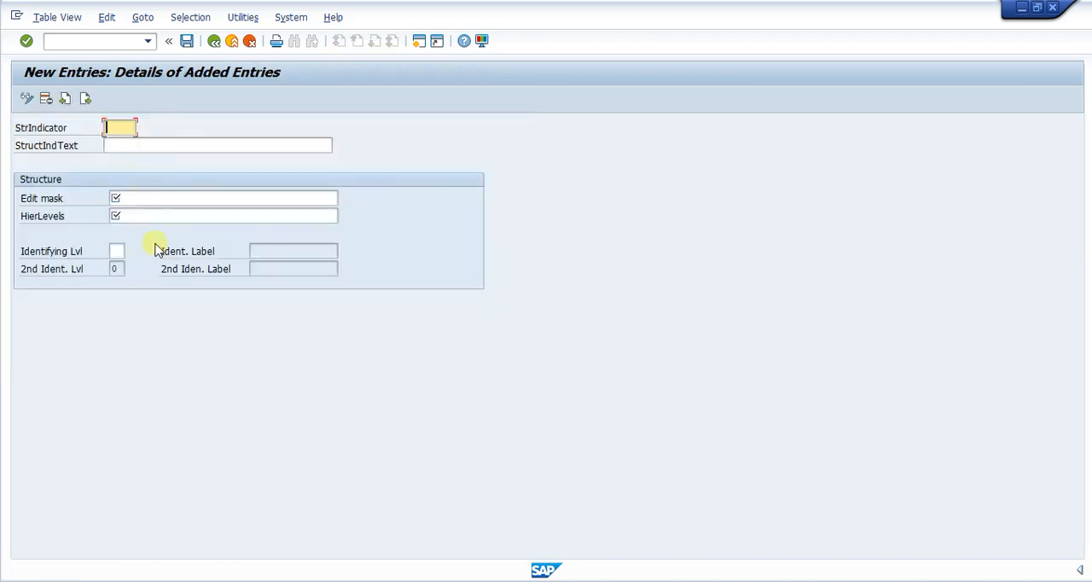
{"action": "left_click", "coordinate": [114, 147]}
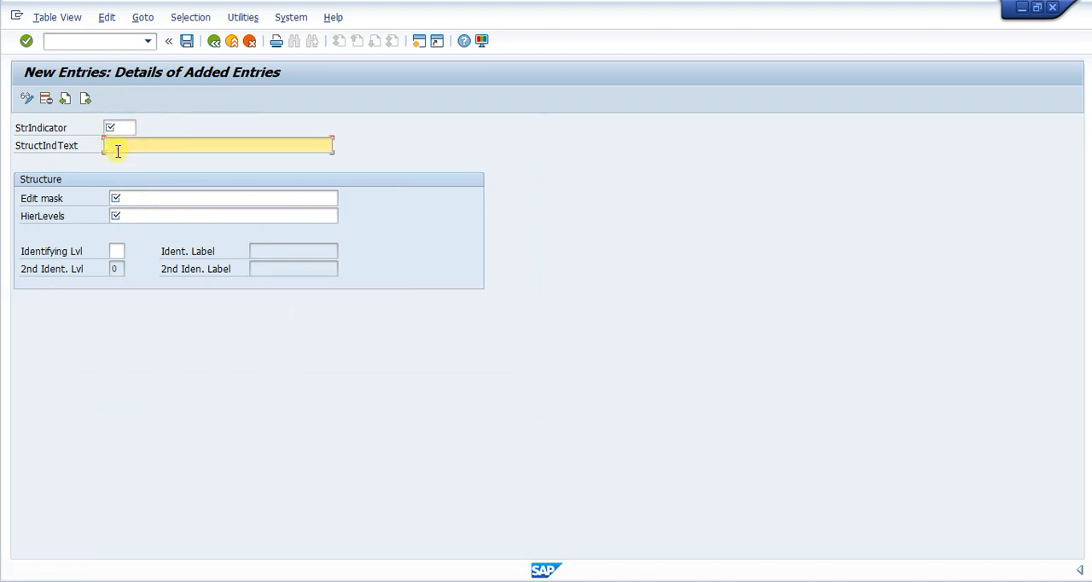
{"action": "left_click", "coordinate": [125, 199]}
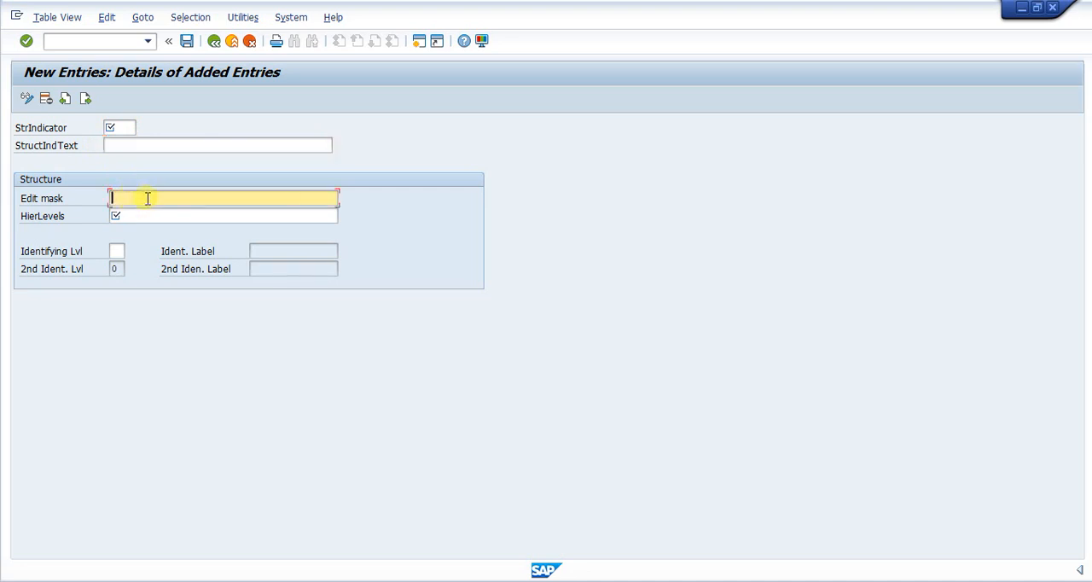
{"action": "left_click", "coordinate": [122, 129]}
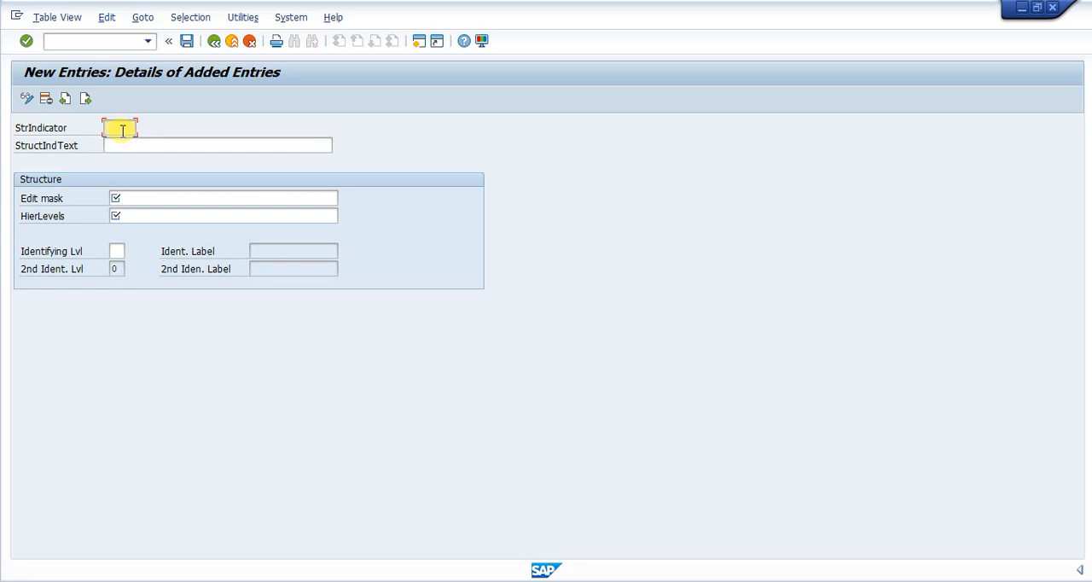
{"action": "type", "text": "T"}
{"action": "type", "text": "A"}
{"action": "key", "text": "BackSpace"}
{"action": "key", "text": "BackSpace"}
{"action": "type", "text": "MEGA"}
- Set the new entry's StructIndText to "Mega Automobil LTD"
{"action": "left_click", "coordinate": [105, 145]}
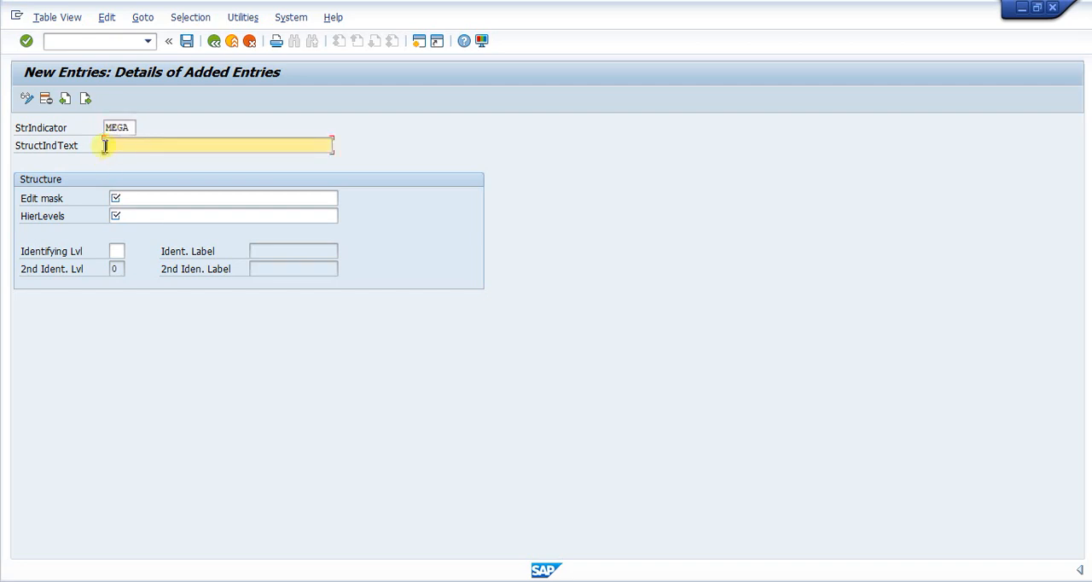
{"action": "type", "text": "Mega Automobil LTD"}
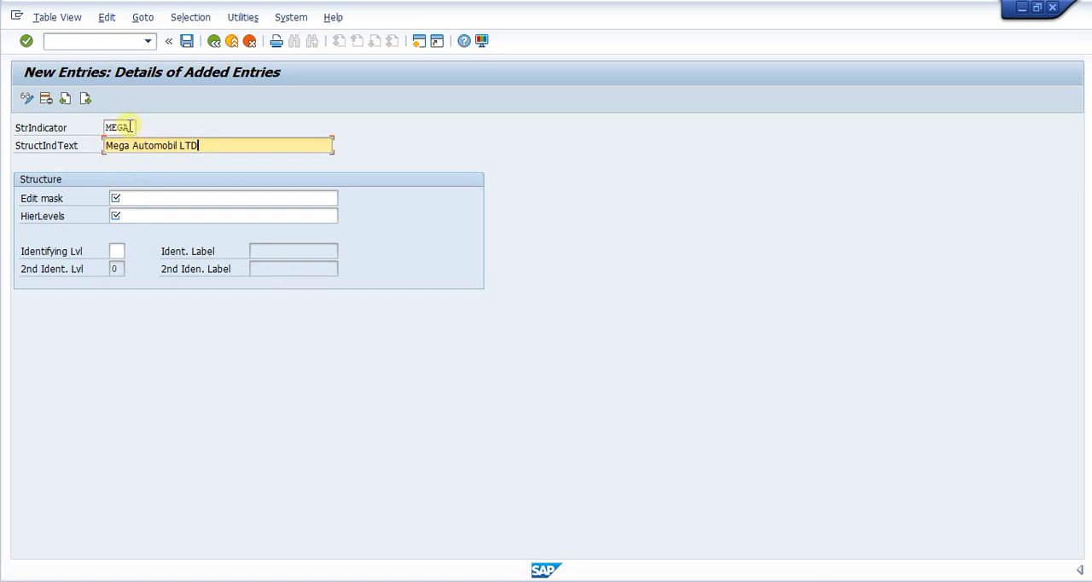
{"action": "left_click", "coordinate": [143, 197]}
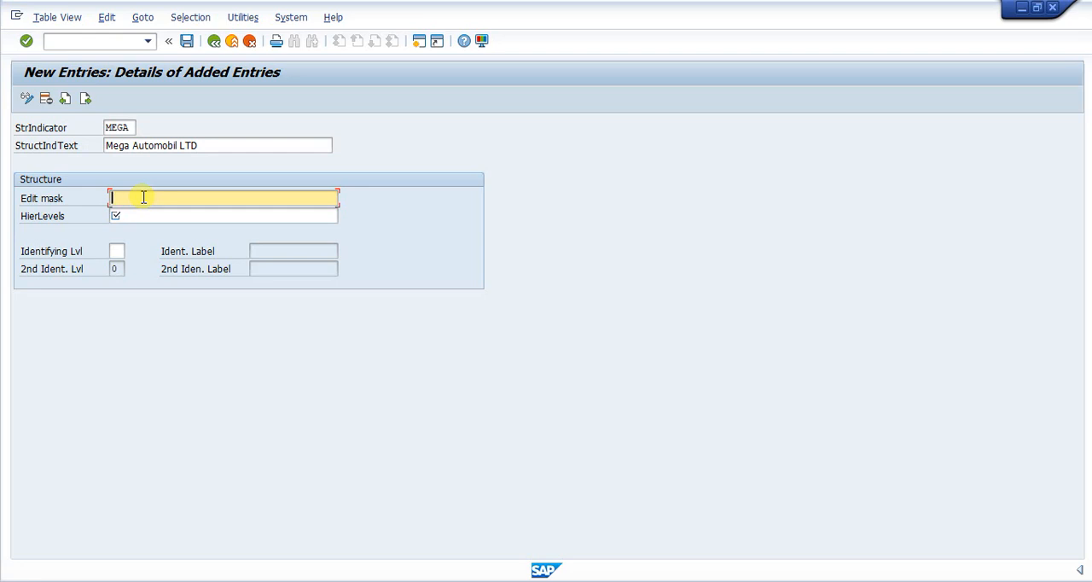
{"action": "type", "text": "MEGA-XT1-"}
{"action": "key", "text": "BackSpace"}
{"action": "key", "text": "BackSpace"}
{"action": "key", "text": "BackSpace"}
{"action": "key", "text": "BackSpace"}
{"action": "key", "text": "BackSpace"}
{"action": "key", "text": "BackSpace"}
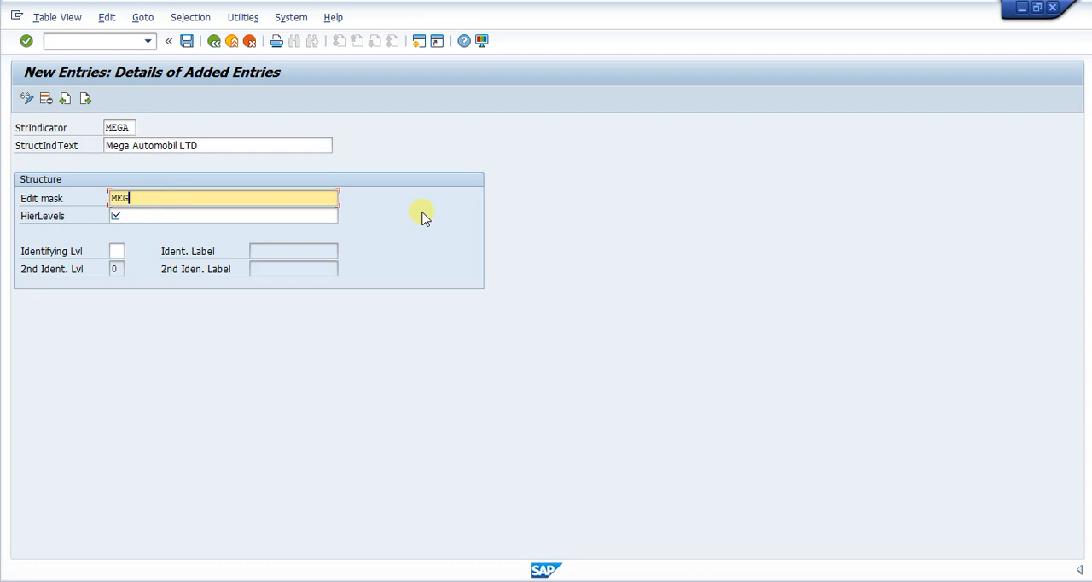
{"action": "key", "text": "BackSpace"}
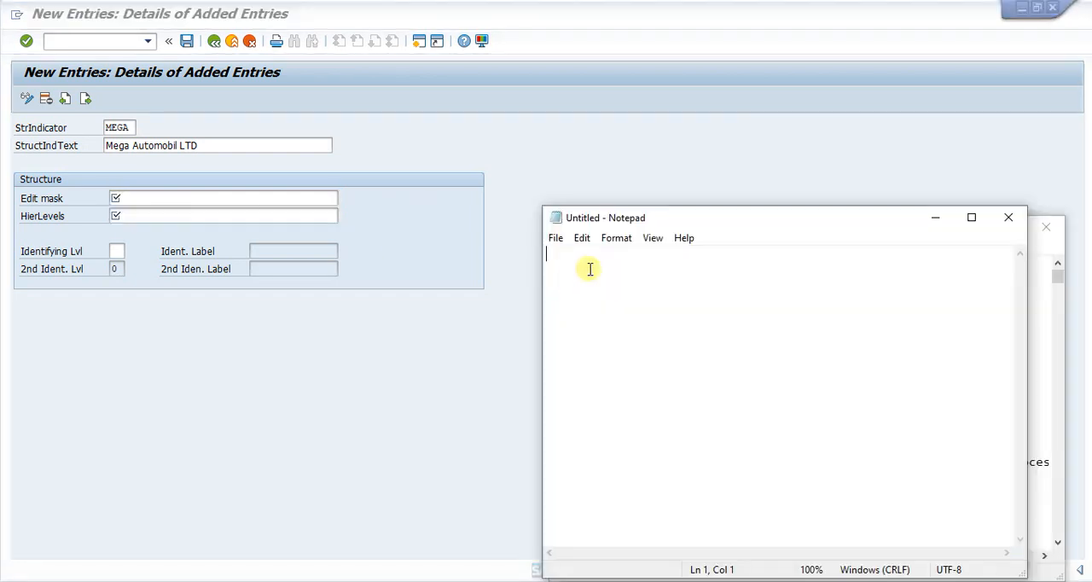
- Switch to Notepad and write the sample functional location code MEGA-UT1-PROD-SHMC01
{"action": "type", "text": "MEGA"}
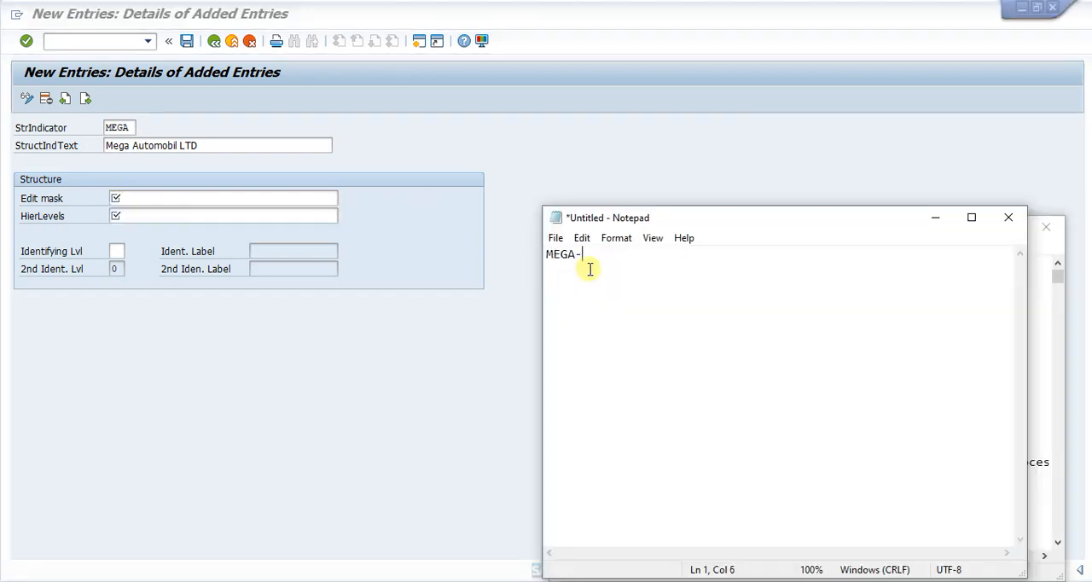
{"action": "type", "text": "-UT1-PROD"}
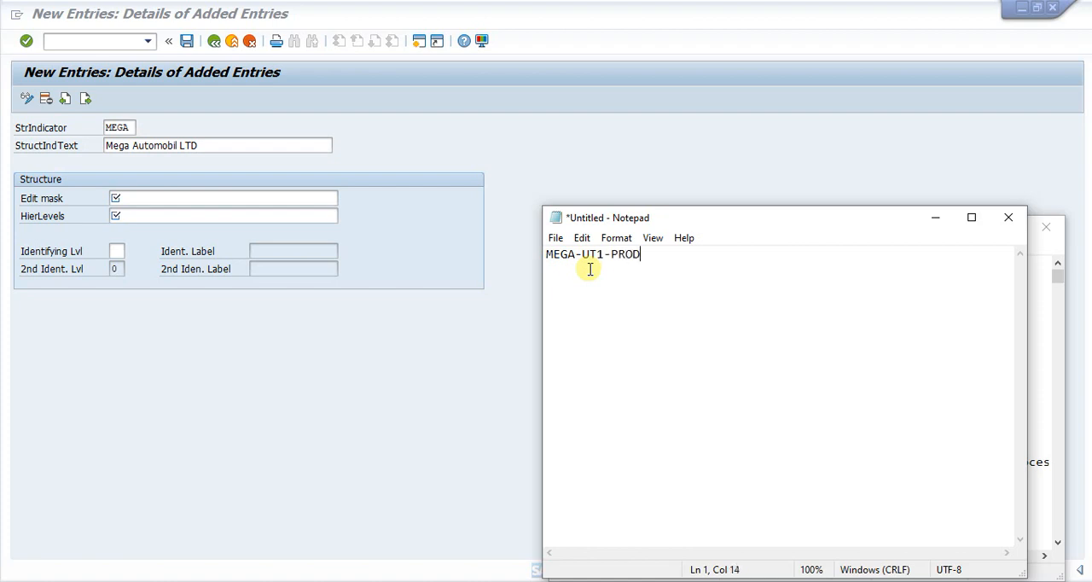
{"action": "type", "text": "-SHMC01"}
{"action": "key", "text": "Right"}
- Copy the sample code from Notepad into the new entry's Edit mask field in SAP
{"action": "left_click", "coordinate": [118, 200]}
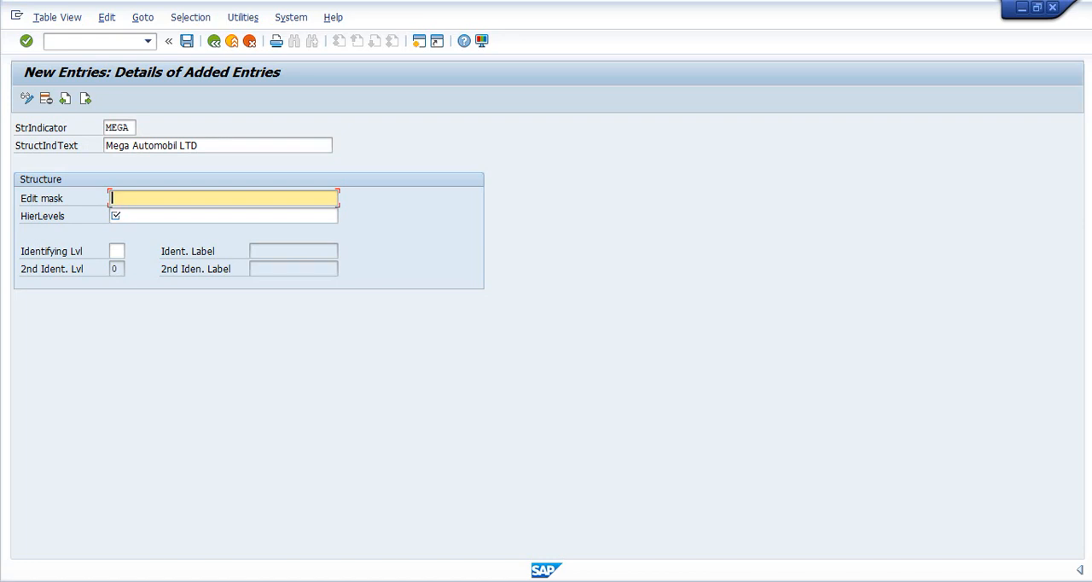
{"action": "mouse_move", "coordinate": [532, 581]}
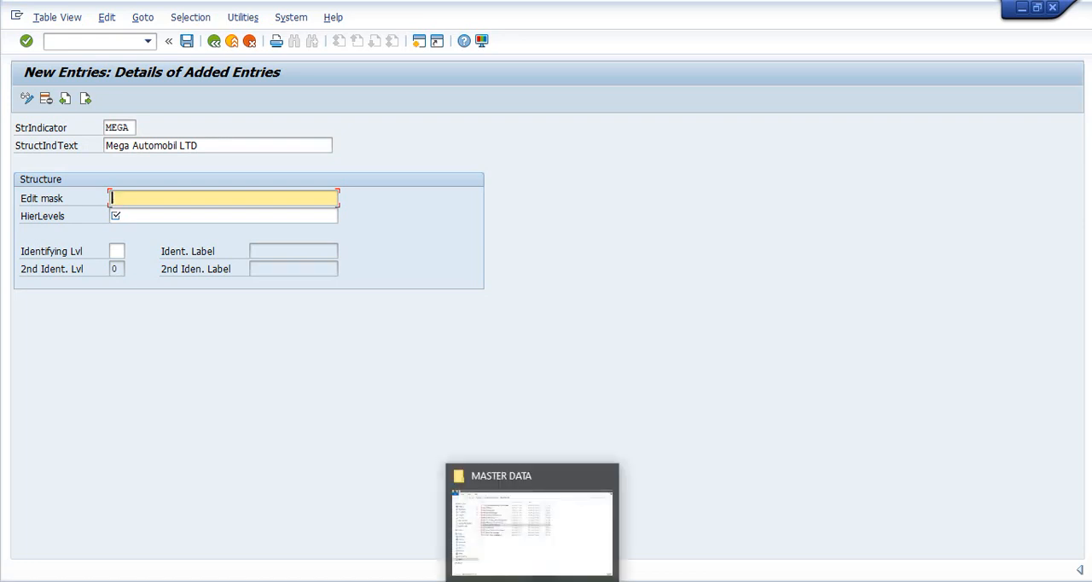
{"action": "left_click", "coordinate": [559, 554]}
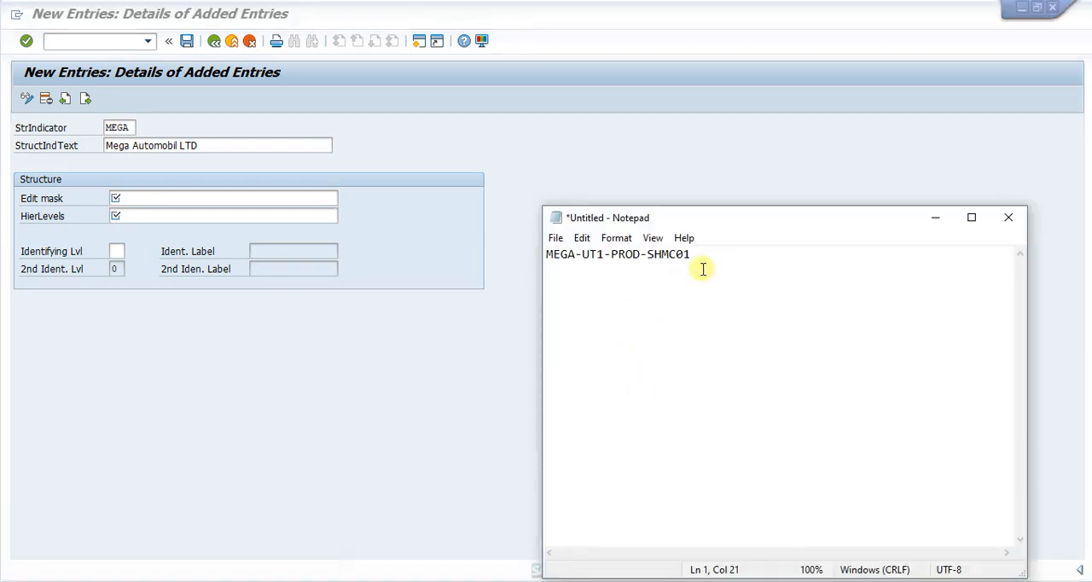
{"action": "left_click_drag", "start_coordinate": [707, 261], "coordinate": [453, 236]}
{"action": "key", "text": "ctrl+c"}
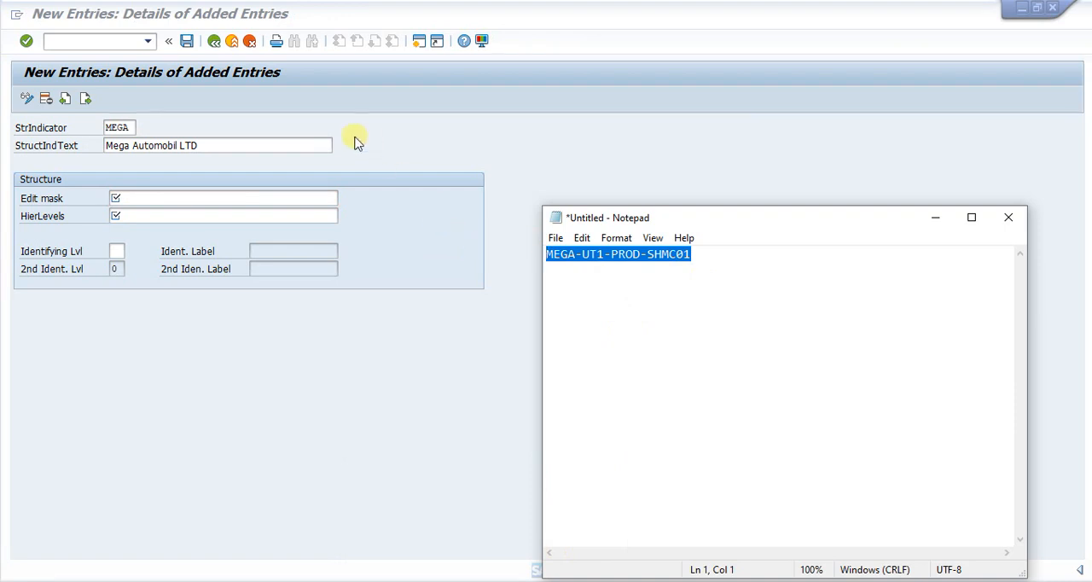
{"action": "left_click", "coordinate": [145, 200]}
{"action": "key", "text": "ctrl+v"}
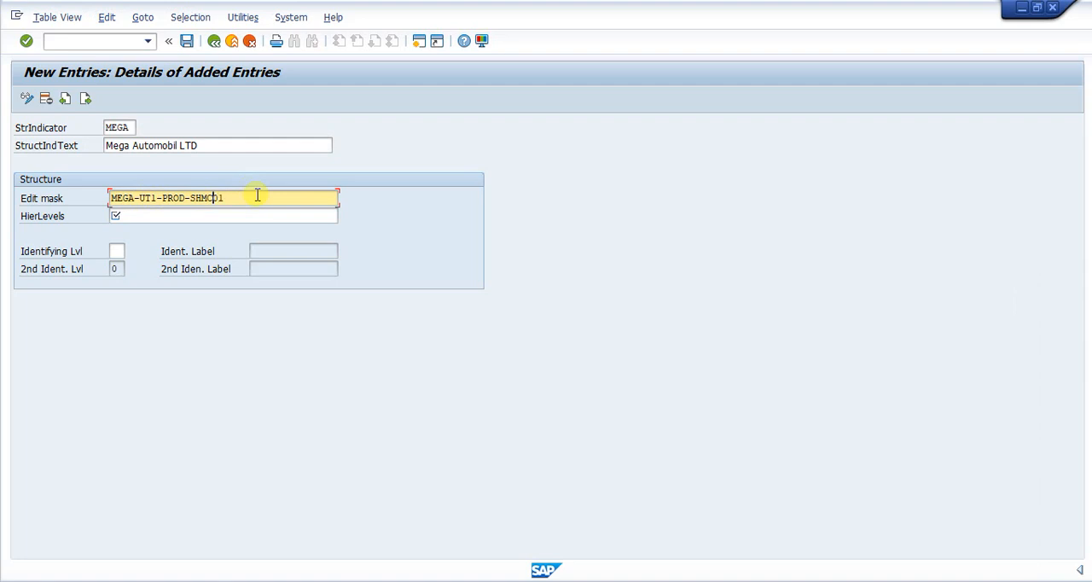
- Replace the first two segments of the edit mask, MEGA and UT1, with XXXX and XXN
{"action": "key", "text": "Left"}
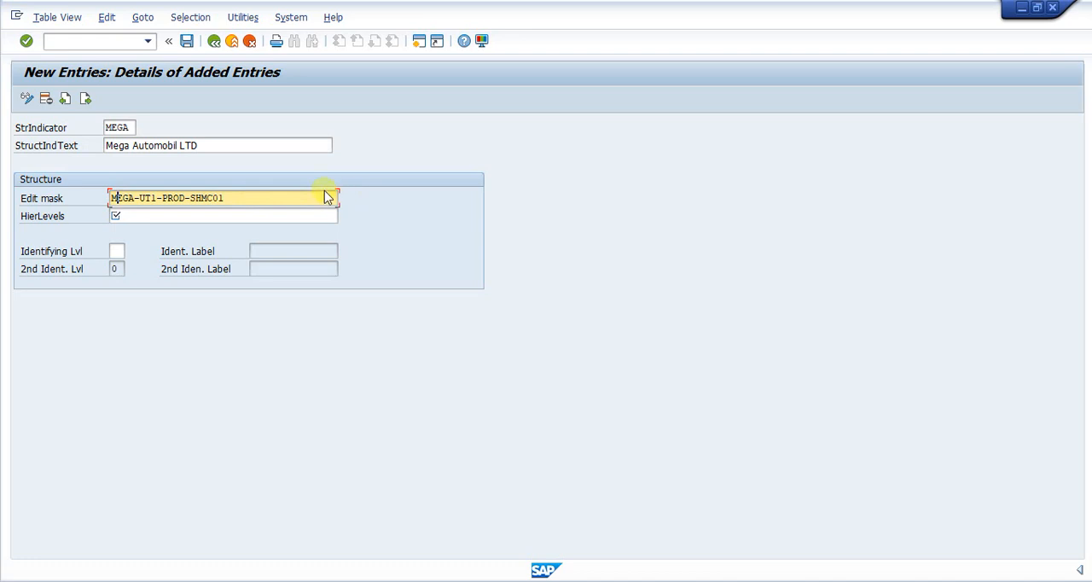
{"action": "key", "text": "Left"}
{"action": "type", "text": "XX"}
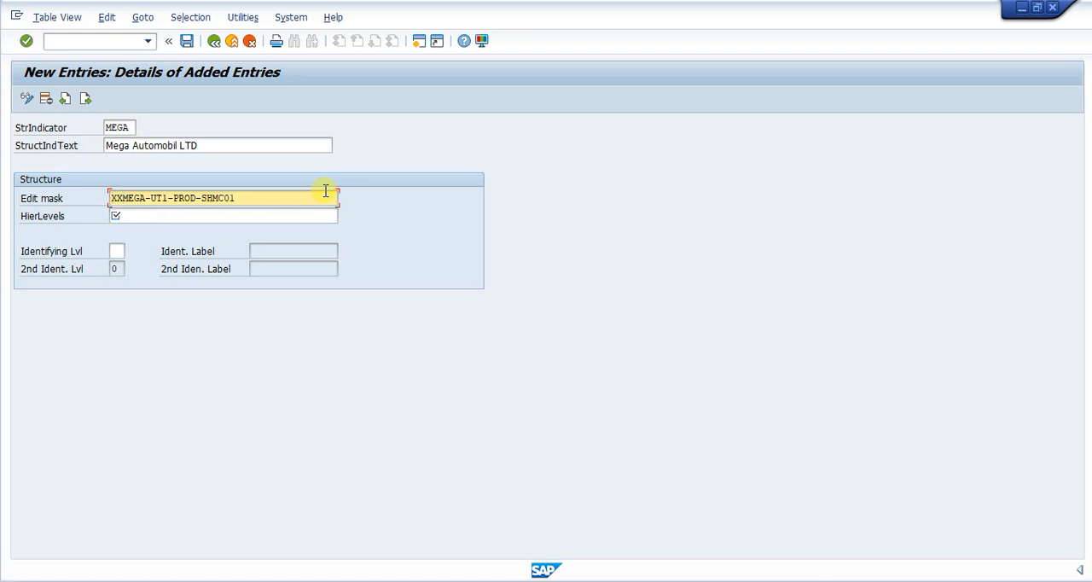
{"action": "type", "text": "XX"}
{"action": "key", "text": "Delete"}
{"action": "key", "text": "Delete"}
{"action": "key", "text": "Delete"}
{"action": "key", "text": "Delete"}
{"action": "type", "text": "XX"}
{"action": "key", "text": "Delete"}
{"action": "key", "text": "Delete"}
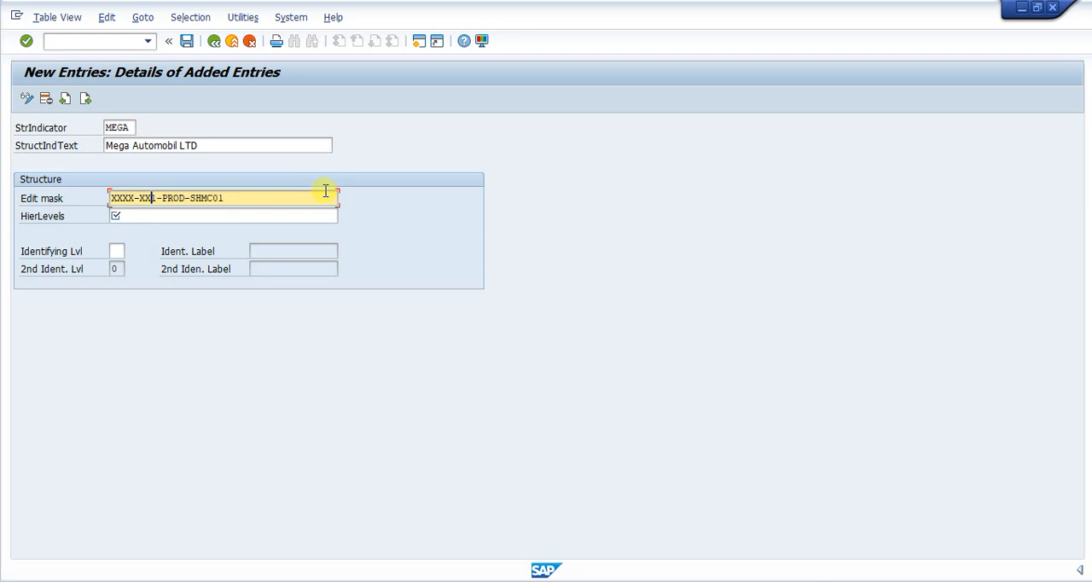
{"action": "type", "text": "X"}
{"action": "key", "text": "Delete"}
- Replace the last two segments of the edit mask, PROD and SHMC01, with XXXX and XXXXNN
{"action": "type", "text": "XXXX"}
{"action": "key", "text": "Delete"}
{"action": "key", "text": "Delete"}
{"action": "key", "text": "Delete"}
{"action": "key", "text": "Delete"}
{"action": "key", "text": "Right"}
{"action": "type", "text": "XXXXNN"}
{"action": "key", "text": "Delete"}
{"action": "key", "text": "Delete"}
{"action": "key", "text": "Delete"}
{"action": "key", "text": "Delete"}
{"action": "key", "text": "Delete"}
{"action": "key", "text": "Delete"}
- Enter hierarchy levels 1, 2, 3 and 4 beneath the last character of each edit mask segment
{"action": "left_click", "coordinate": [136, 219]}
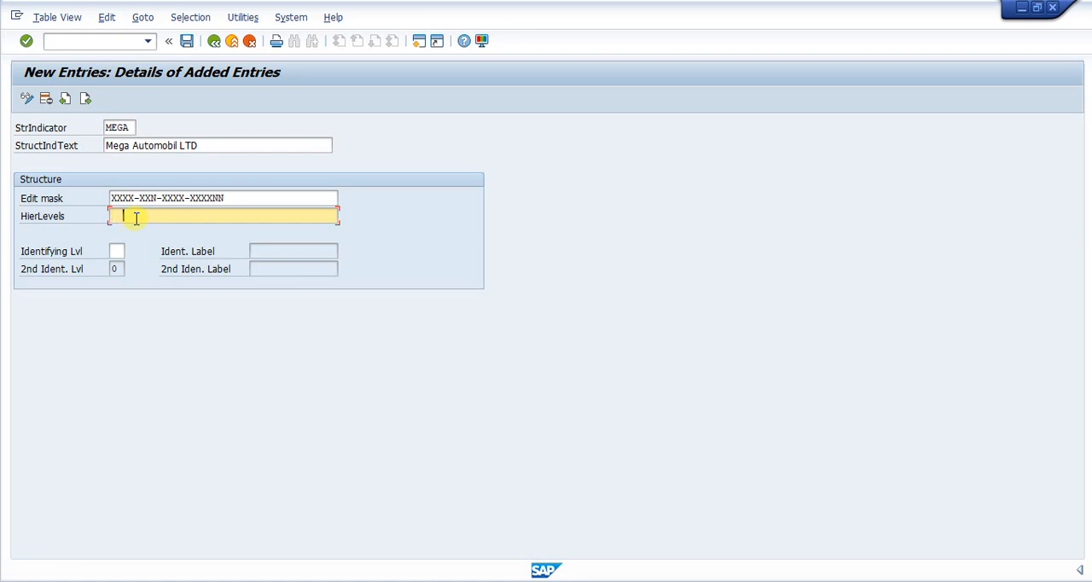
{"action": "type", "text": "1"}
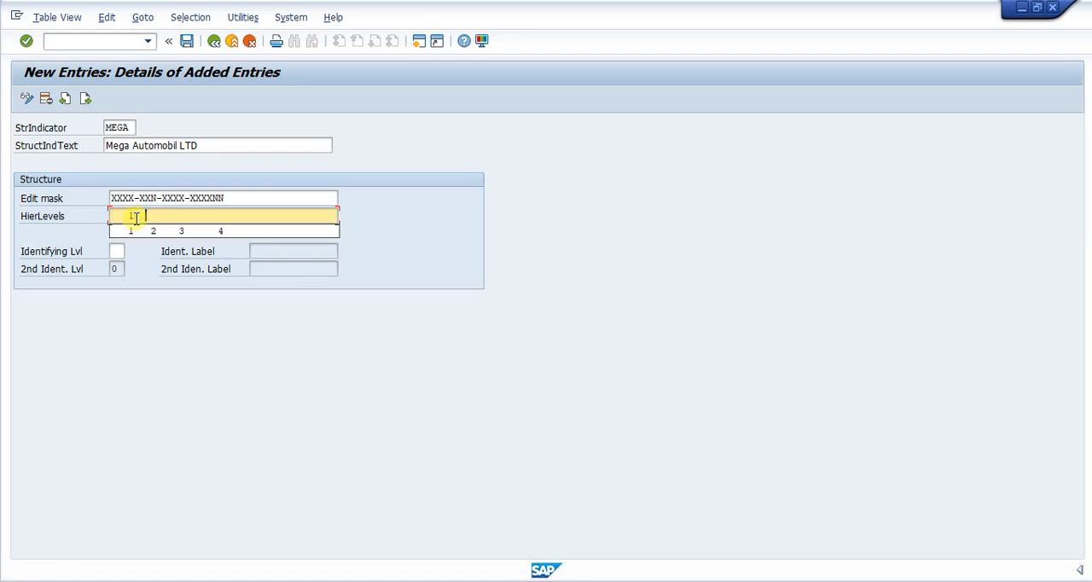
{"action": "key", "text": "Down"}
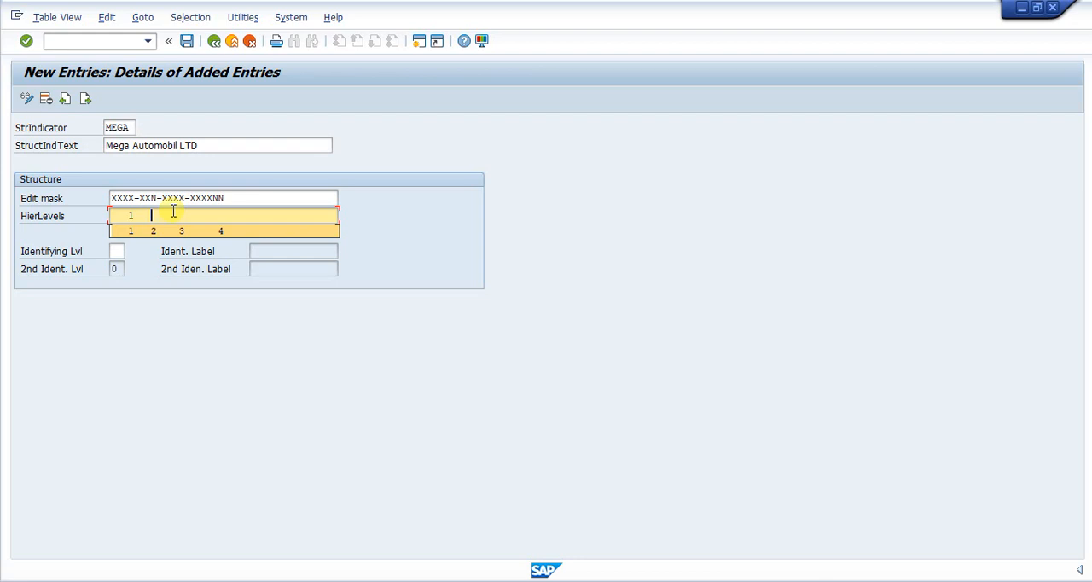
{"action": "type", "text": "2"}
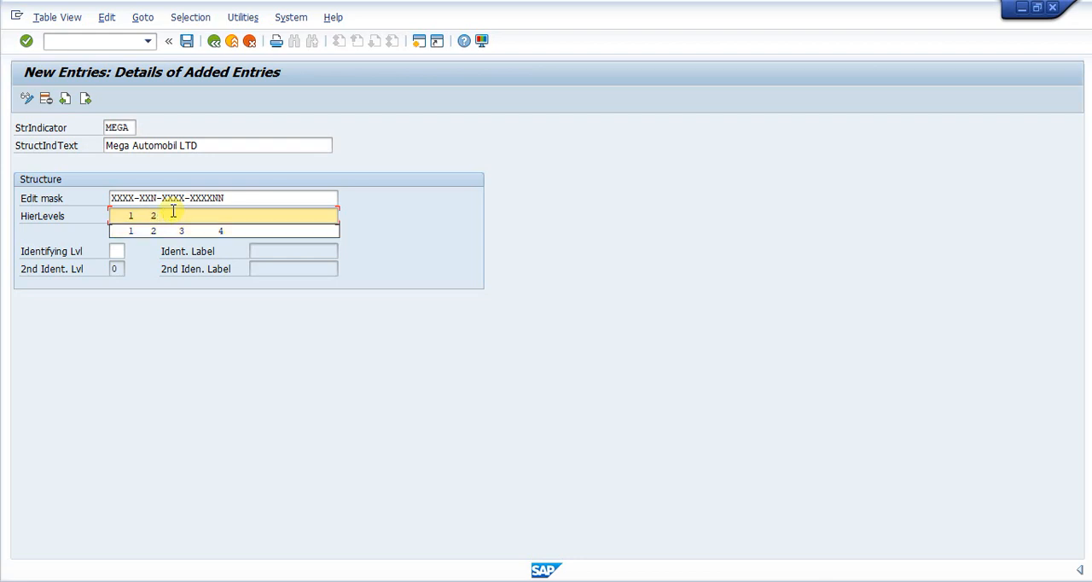
{"action": "type", "text": "3 3"}
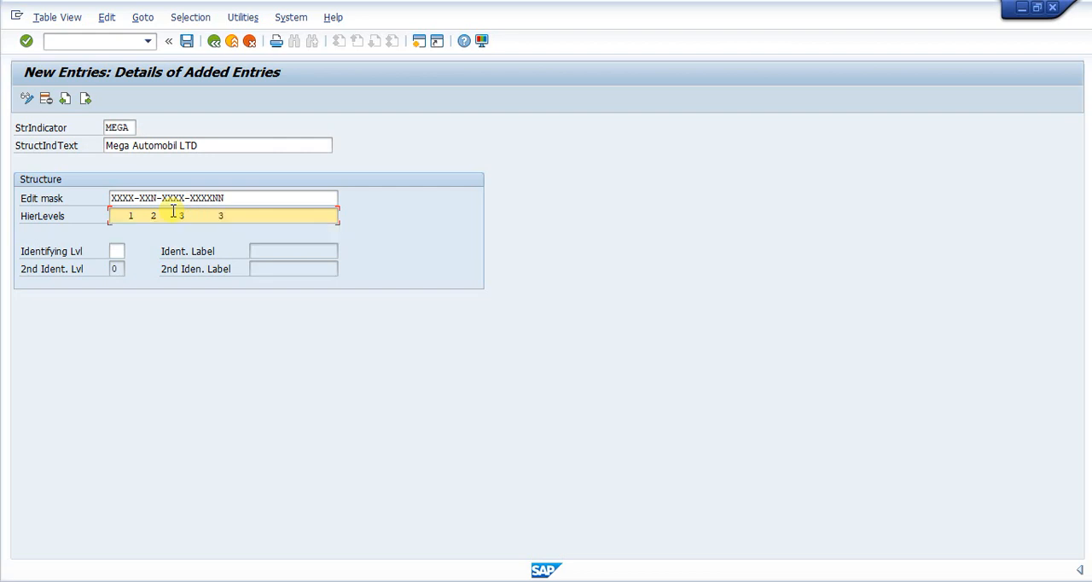
{"action": "key", "text": "BackSpace"}
{"action": "type", "text": "4"}
- Save the MEGA structure indicator under the proposed Plant Maintenance customizing request and return to the structure indicators overview
{"action": "left_click", "coordinate": [186, 41]}
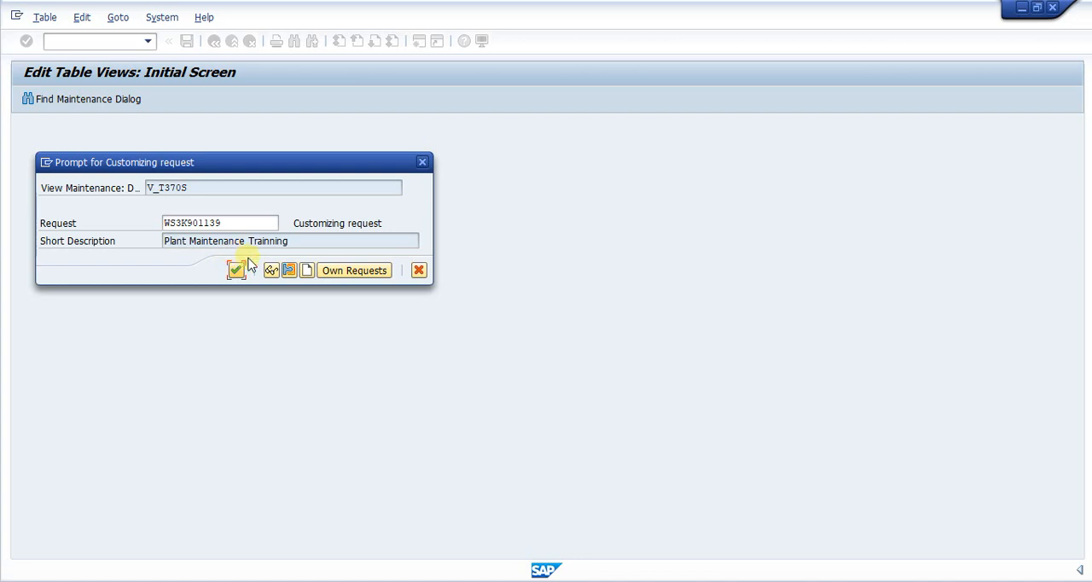
{"action": "left_click", "coordinate": [237, 269]}
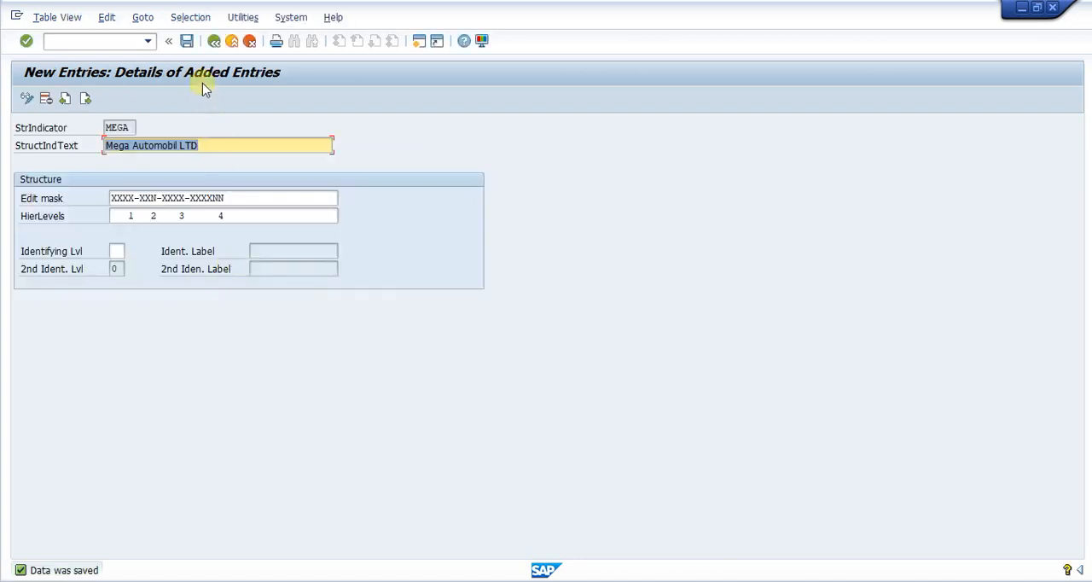
{"action": "left_click", "coordinate": [213, 42]}
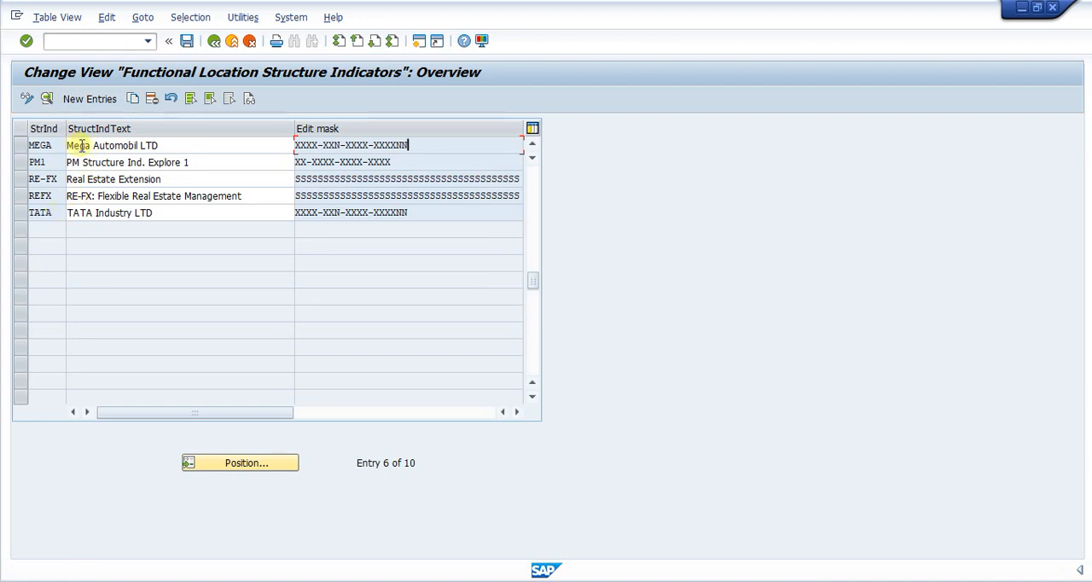
- Compare the text and edit mask of the MEGA entry with those of the TATA entry in the overview
{"action": "left_click", "coordinate": [203, 145]}
{"action": "left_click", "coordinate": [416, 150]}
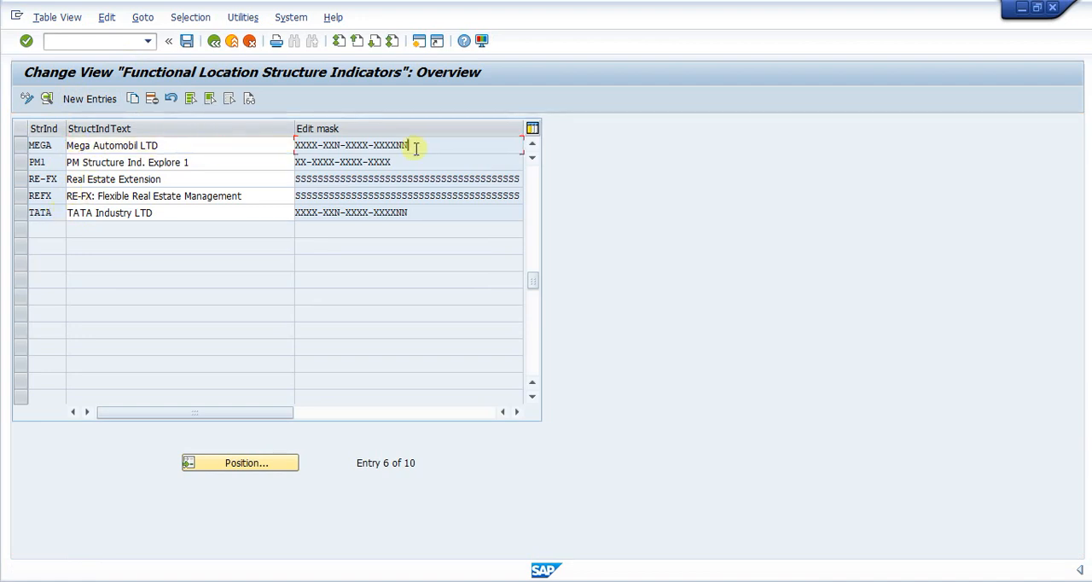
{"action": "left_click", "coordinate": [417, 215]}
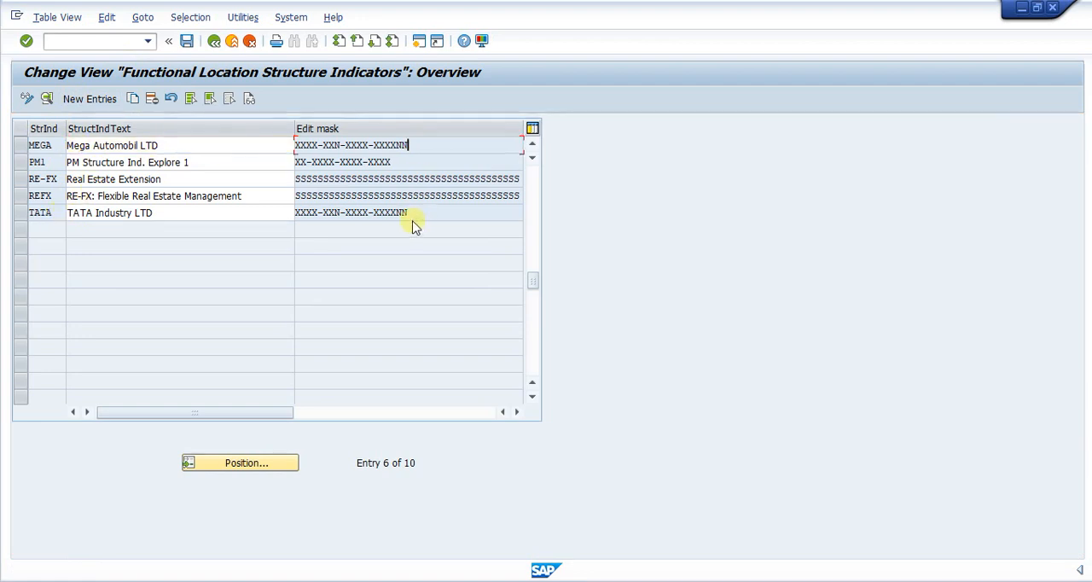
{"action": "left_click", "coordinate": [219, 212]}
{"action": "left_click", "coordinate": [229, 145]}
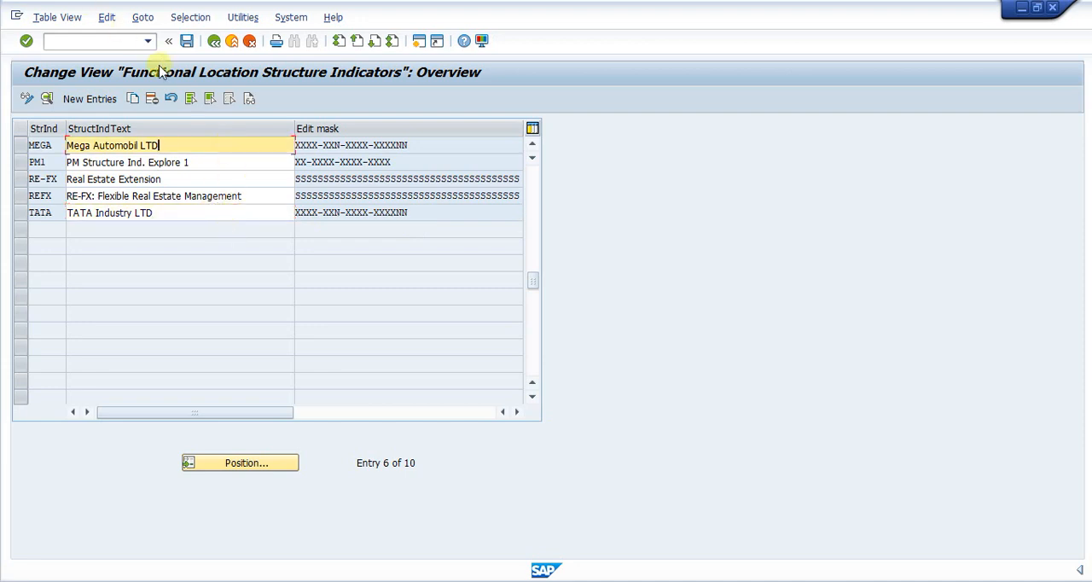
- Leave Customizing and start transaction IL01 to create a functional location
{"action": "left_click", "coordinate": [212, 42]}
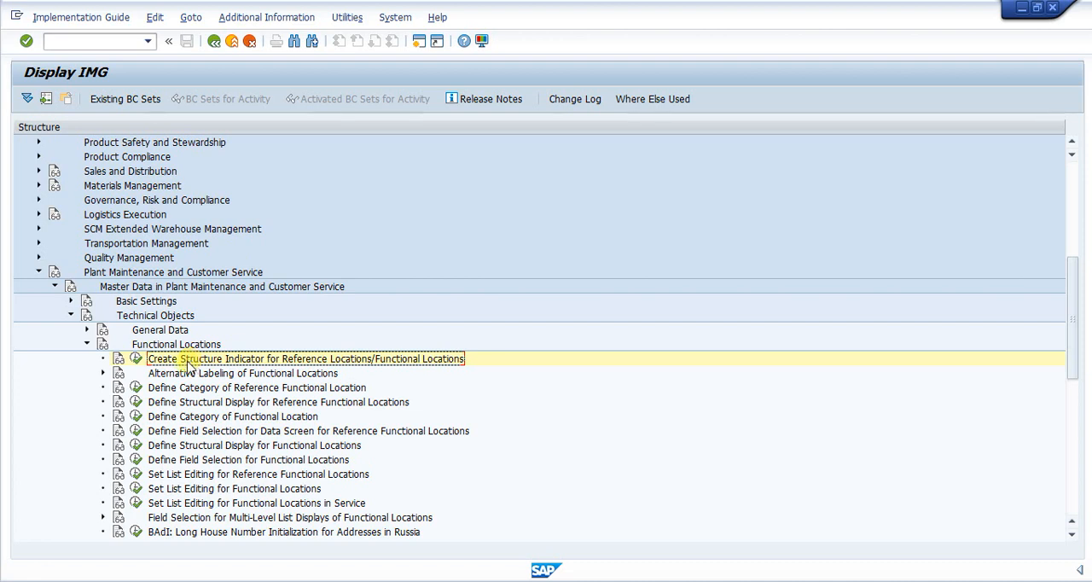
{"action": "left_click", "coordinate": [70, 42]}
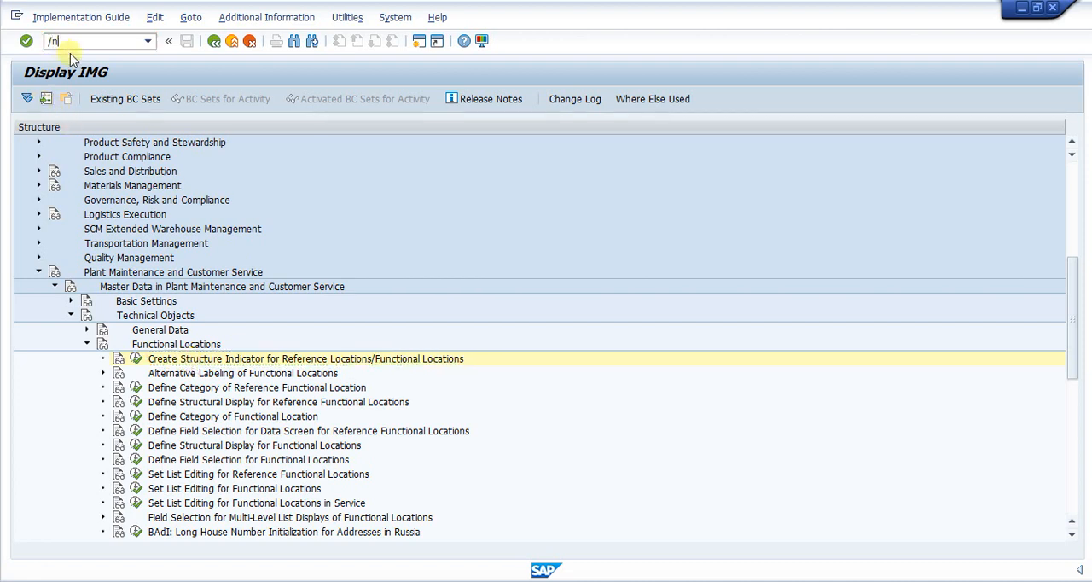
{"action": "type", "text": "/n"}
{"action": "key", "text": "Return"}
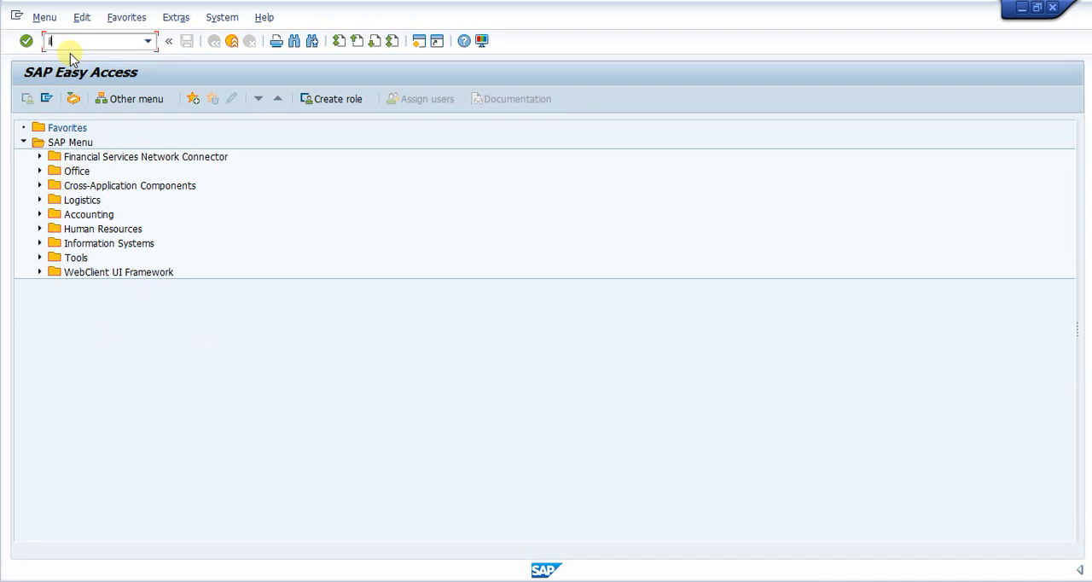
{"action": "type", "text": "il01"}
{"action": "key", "text": "Return"}
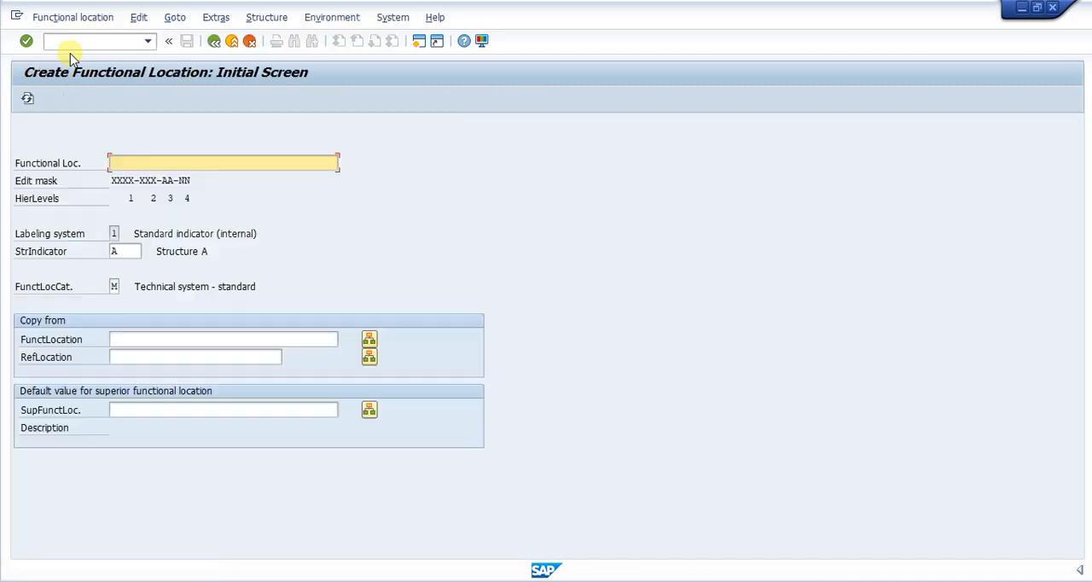
- Set the functional location's structure indicator to MEGA from the list of possible entries
{"action": "left_click", "coordinate": [123, 252]}
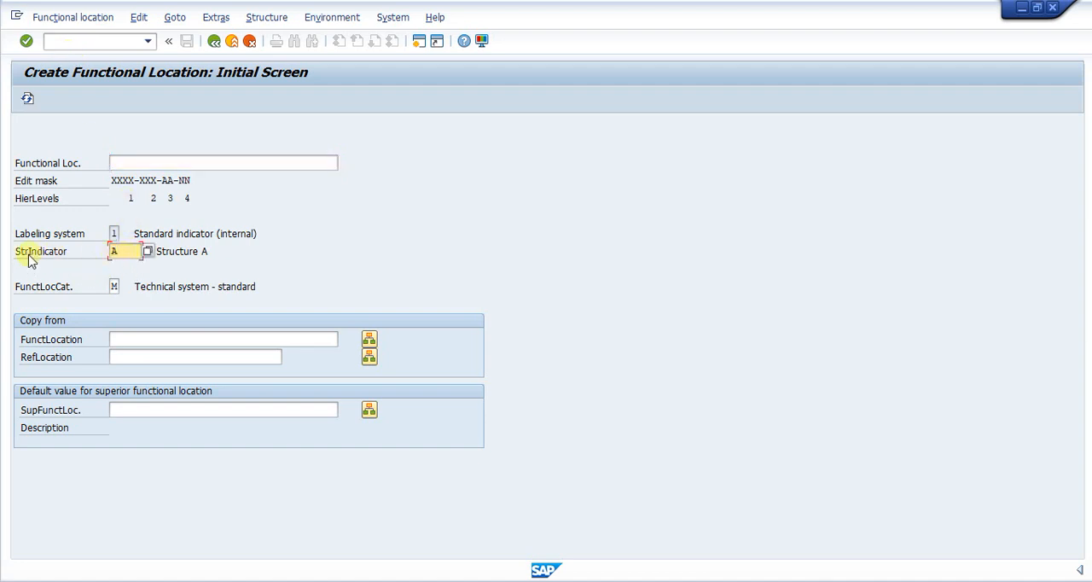
{"action": "left_click", "coordinate": [147, 254]}
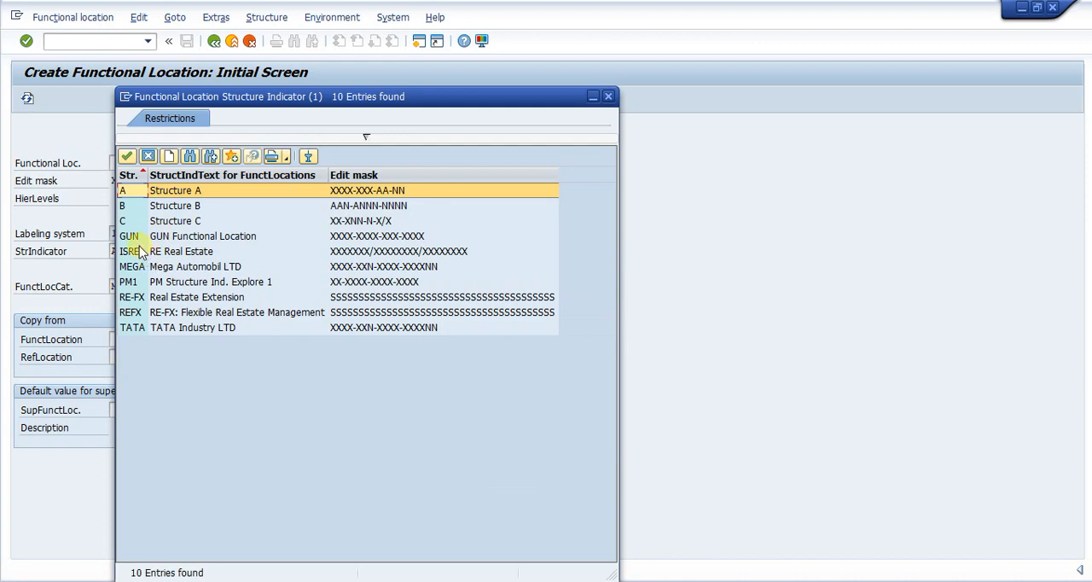
{"action": "left_click", "coordinate": [137, 267]}
{"action": "double_click", "coordinate": [137, 268]}
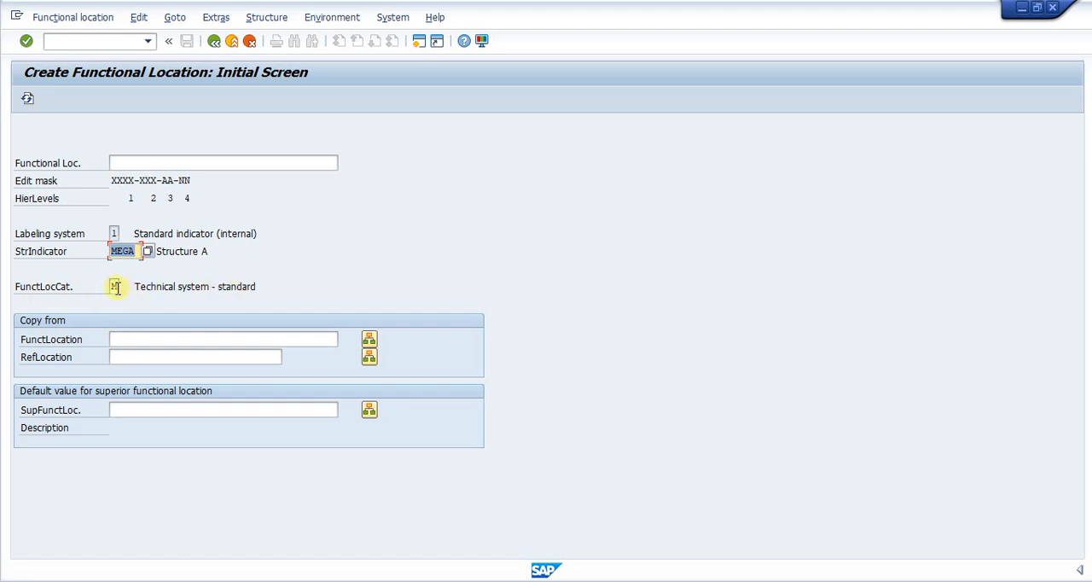
- Choose functional location category M, Technical system - standard, from the list of possible entries
{"action": "left_click", "coordinate": [115, 286]}
{"action": "left_click", "coordinate": [121, 286]}
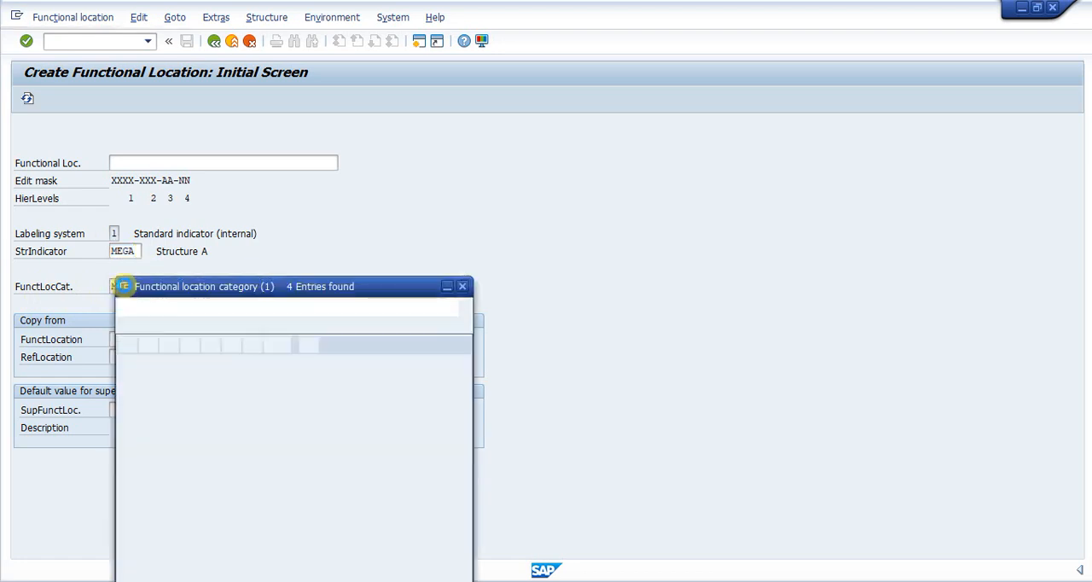
{"action": "left_click_drag", "start_coordinate": [251, 165], "coordinate": [425, 140]}
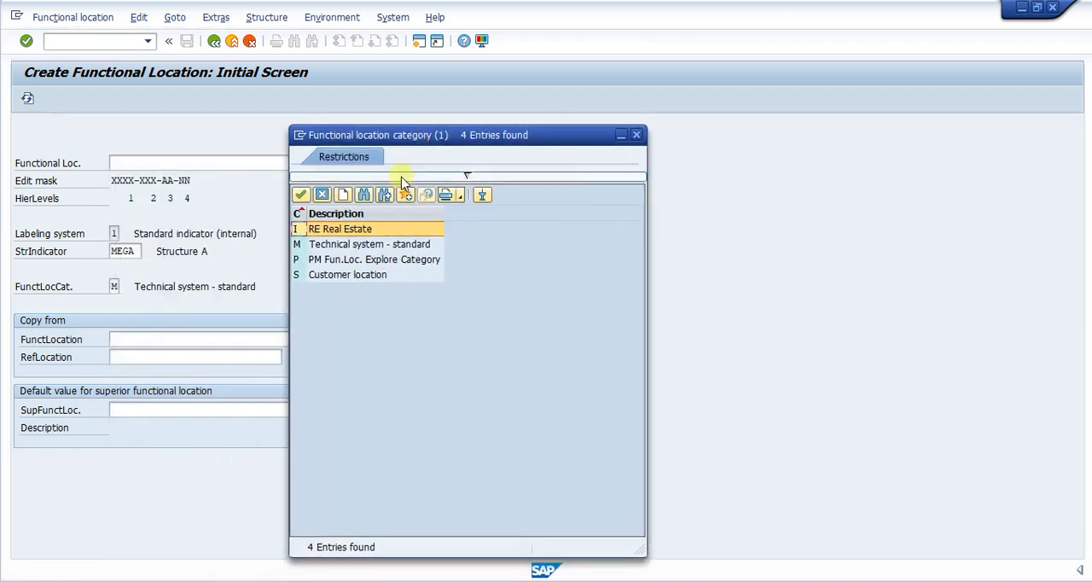
{"action": "left_click", "coordinate": [303, 245]}
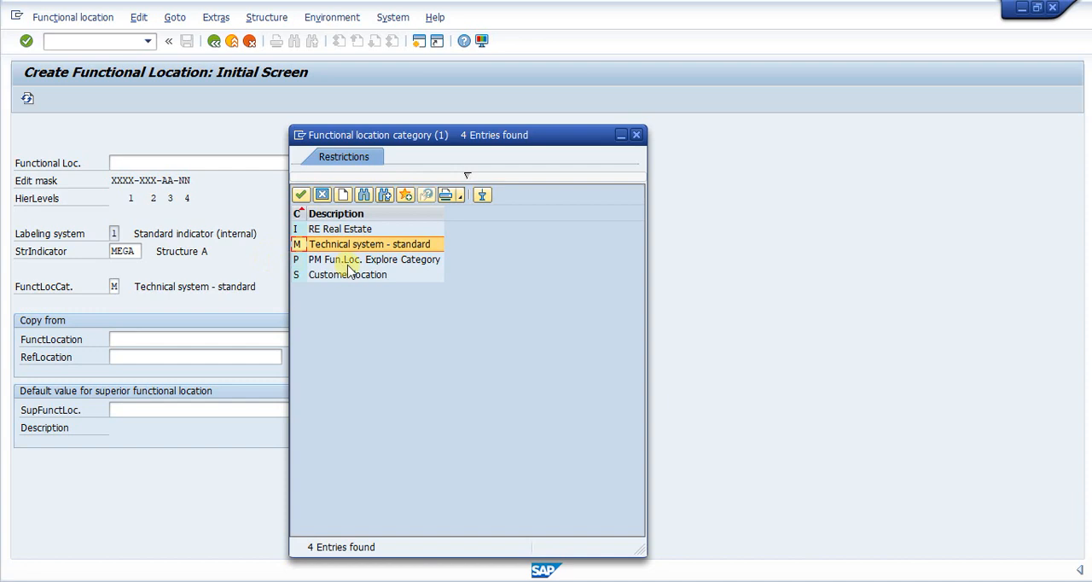
{"action": "left_click", "coordinate": [321, 247]}
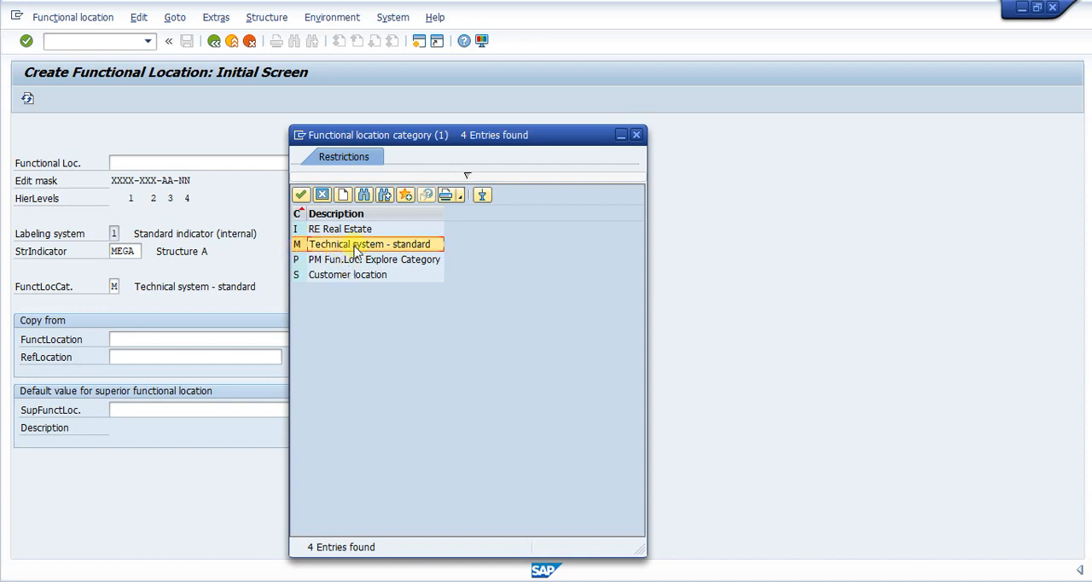
{"action": "double_click", "coordinate": [357, 247]}
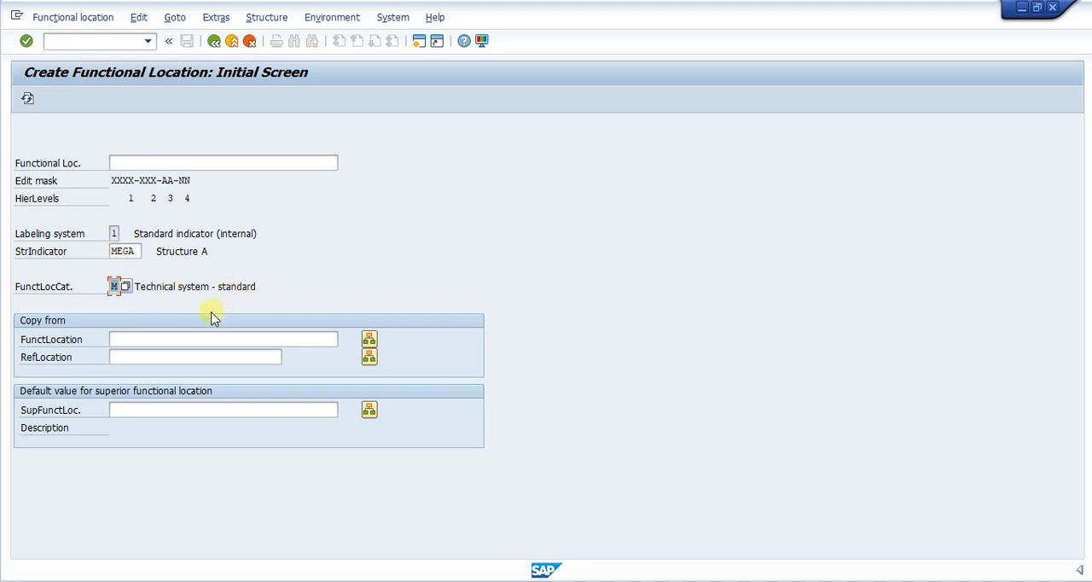
- Copy the sample code MEGA-UT1-PROD-SHMC01 from Notepad into the Functional Loc. field in SAP
{"action": "left_click", "coordinate": [125, 165]}
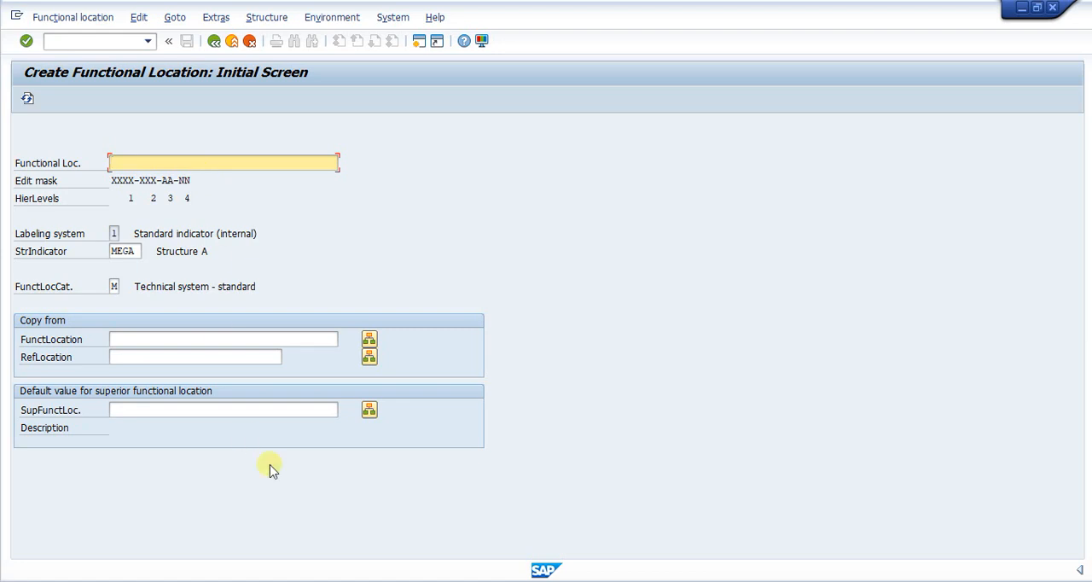
{"action": "left_click", "coordinate": [493, 581]}
{"action": "left_click", "coordinate": [601, 523]}
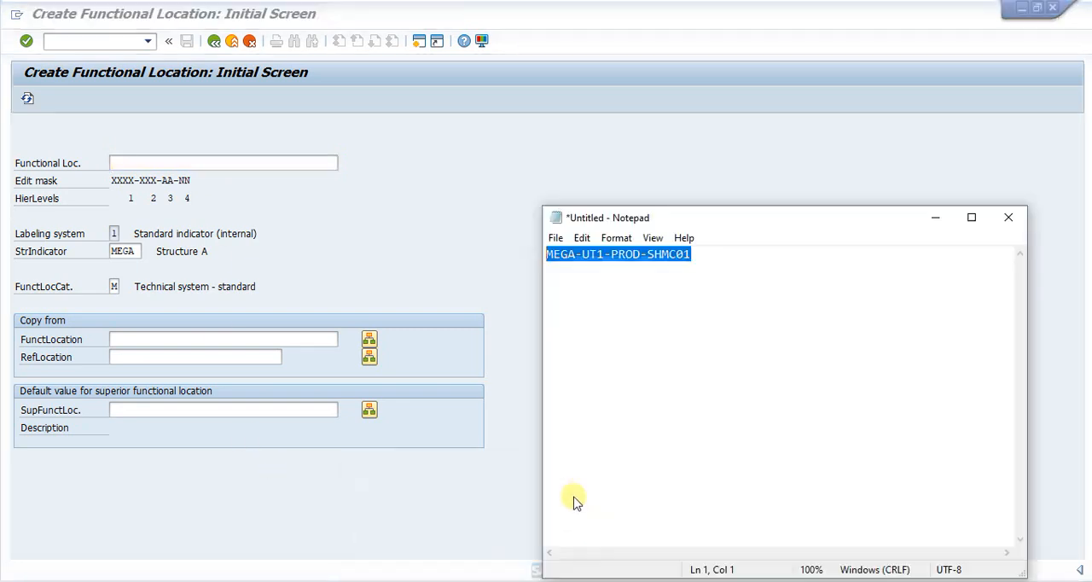
{"action": "left_click", "coordinate": [582, 238]}
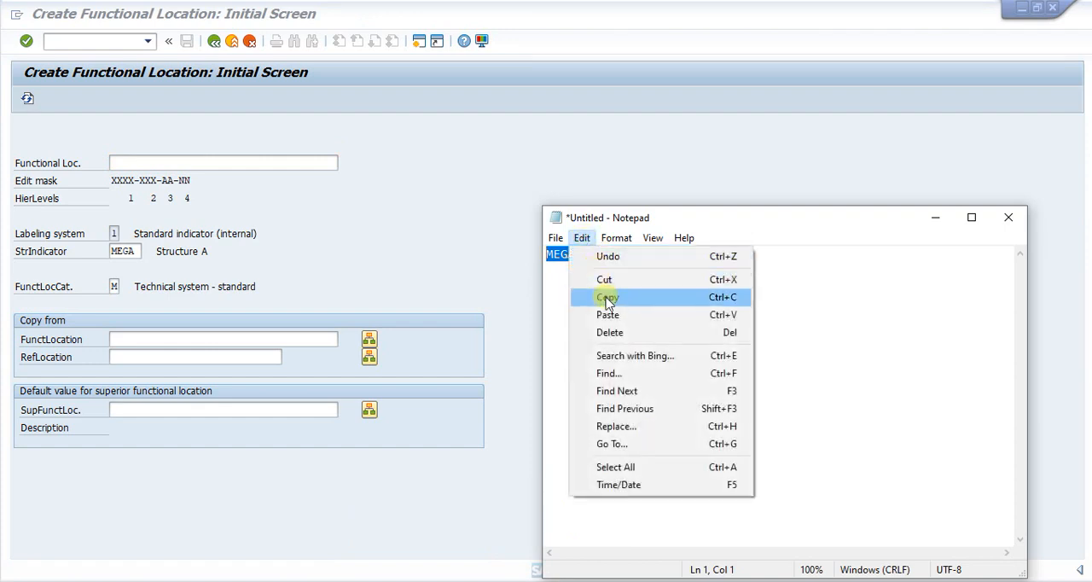
{"action": "left_click", "coordinate": [608, 296]}
{"action": "left_click", "coordinate": [120, 166]}
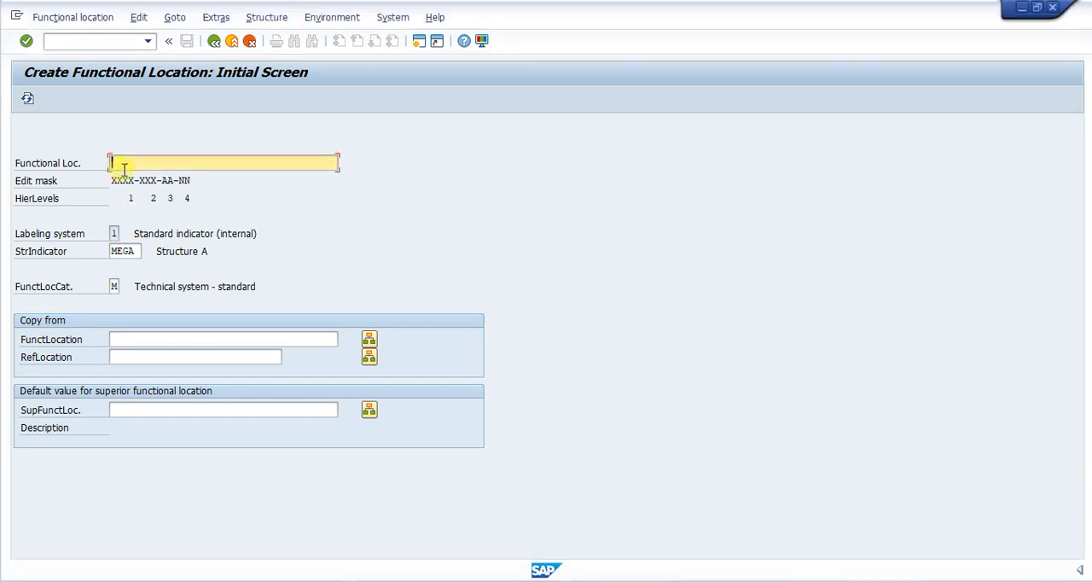
{"action": "key", "text": "ctrl+v"}
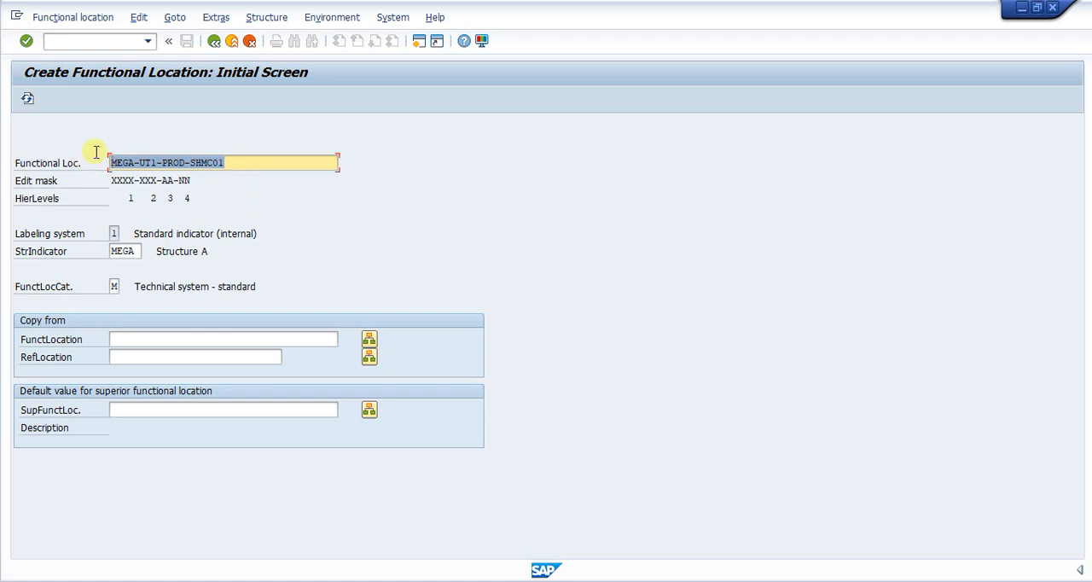
- Refresh the edit mask with the Functional Loc. field emptied, and continue to the master data with MEGA-UT1-PROD-SHMC01 pasted in again
{"action": "key", "text": "Delete"}
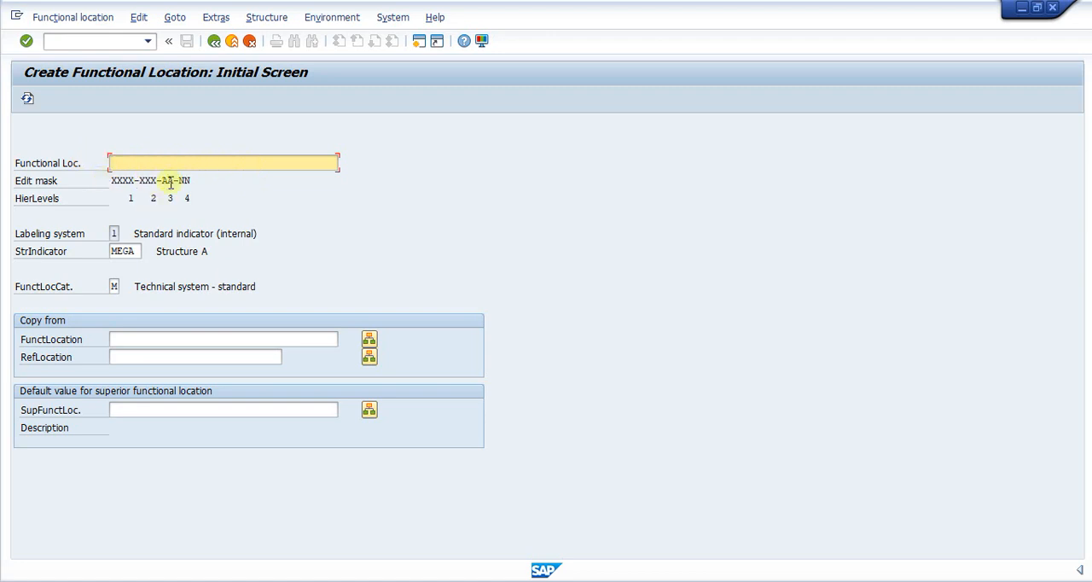
{"action": "key", "text": "Return"}
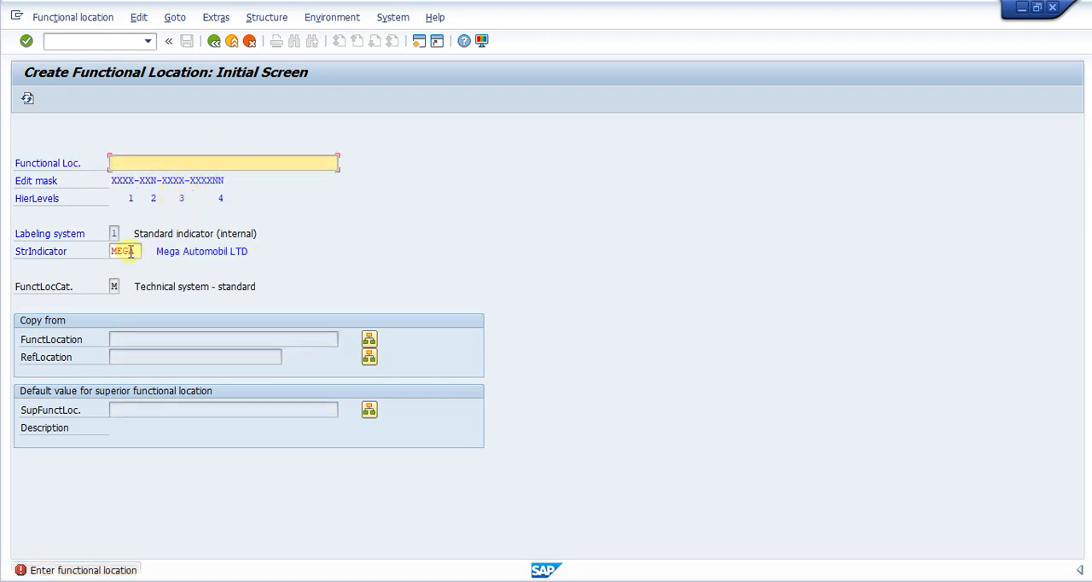
{"action": "key", "text": "ctrl+v"}
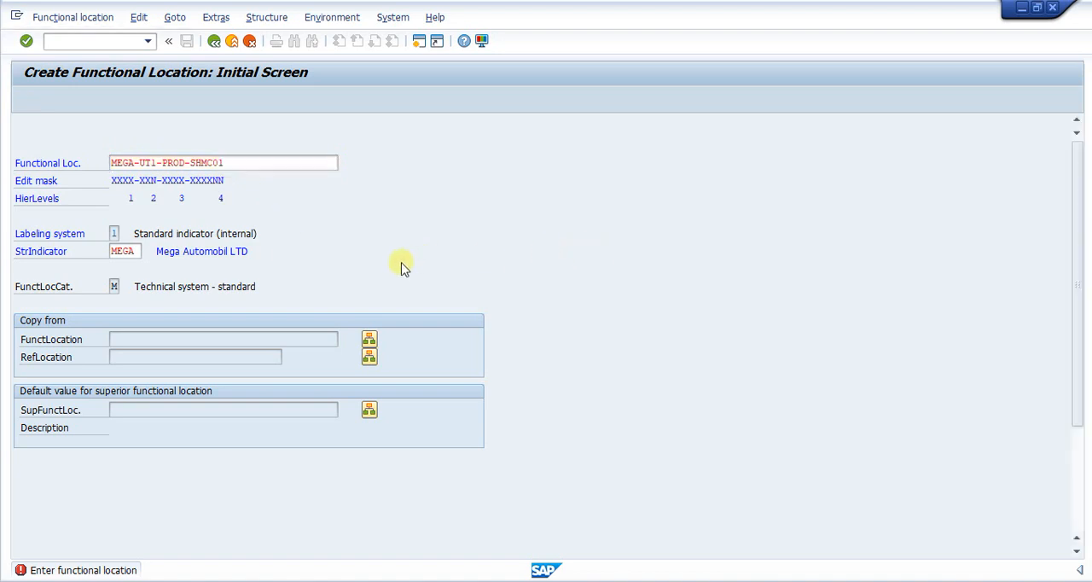
{"action": "key", "text": "Return"}
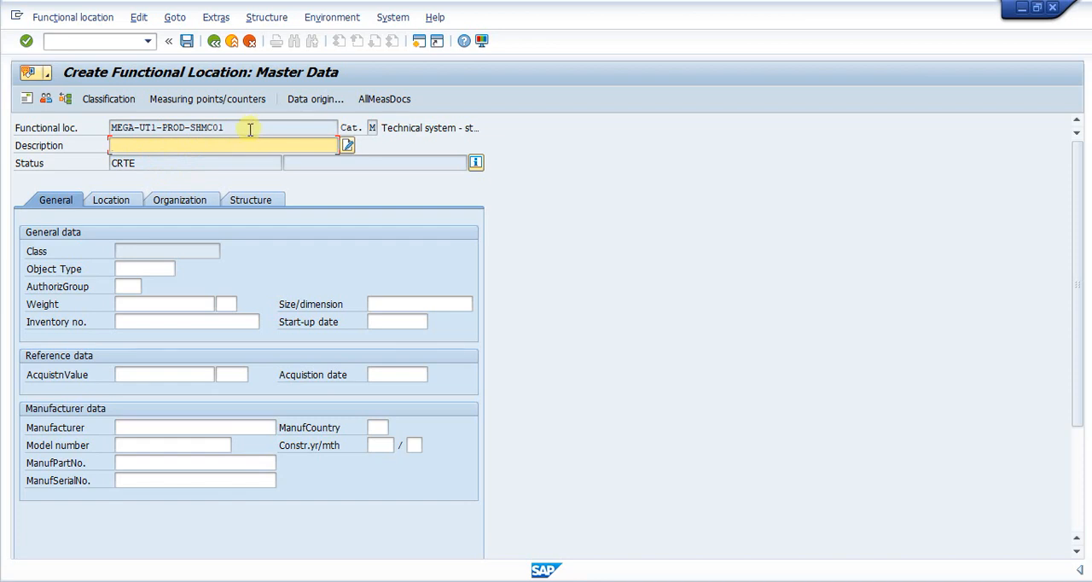
- Fill the description with the earlier entry TATA Automobile Industry and change it to MEGA Automobile Industry
{"action": "left_click", "coordinate": [134, 148]}
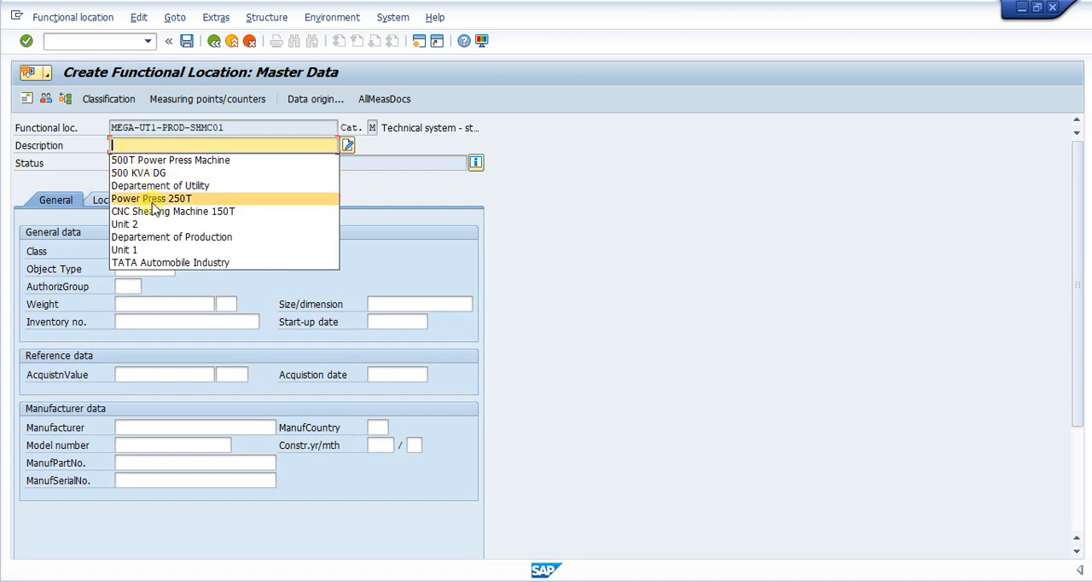
{"action": "left_click", "coordinate": [170, 263]}
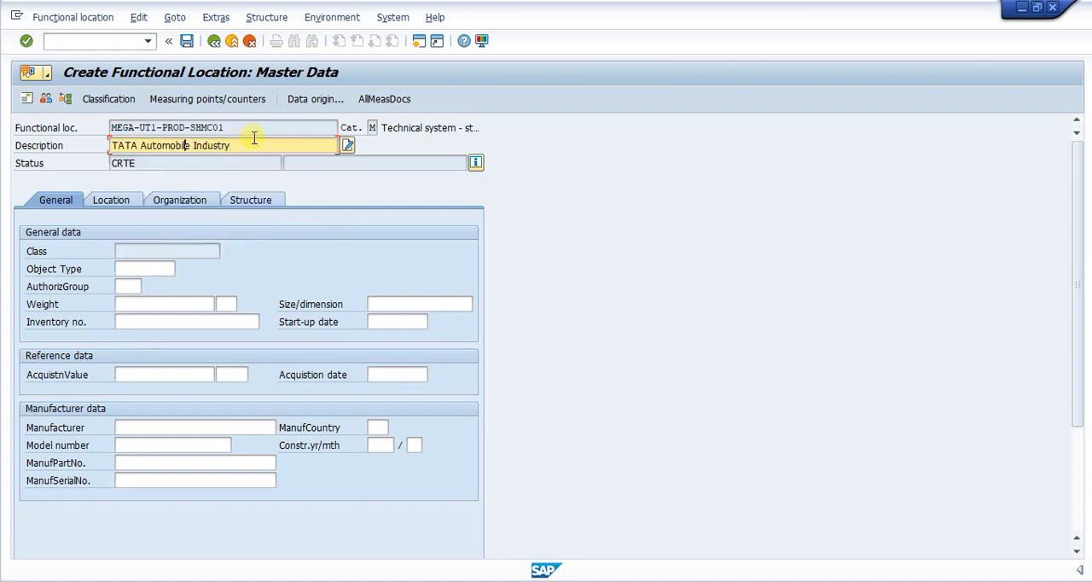
{"action": "type", "text": "MEGA"}
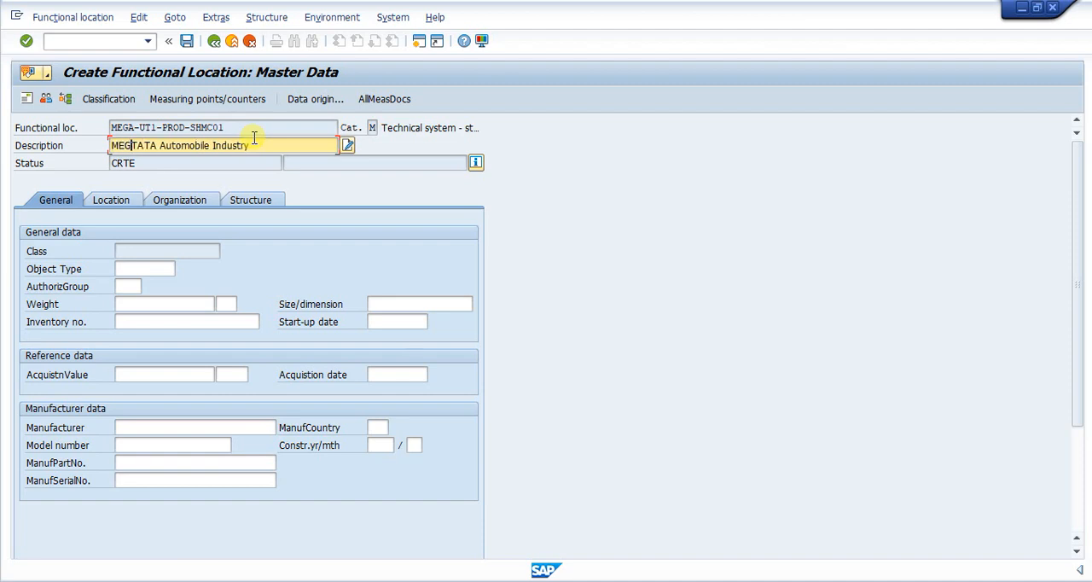
{"action": "key", "text": "Delete"}
{"action": "key", "text": "Delete"}
{"action": "key", "text": "Delete"}
{"action": "key", "text": "Delete"}
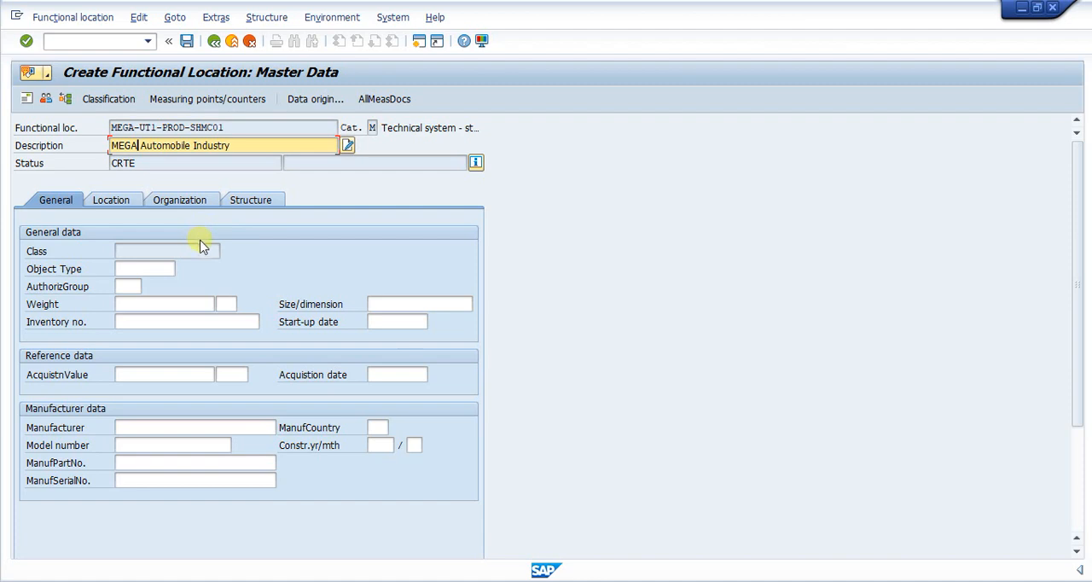
- Leave the unsaved MEGA-UT1-PROD-SHMC01 master data and restart functional location creation with transaction code /nil01
{"action": "key", "text": "Return"}
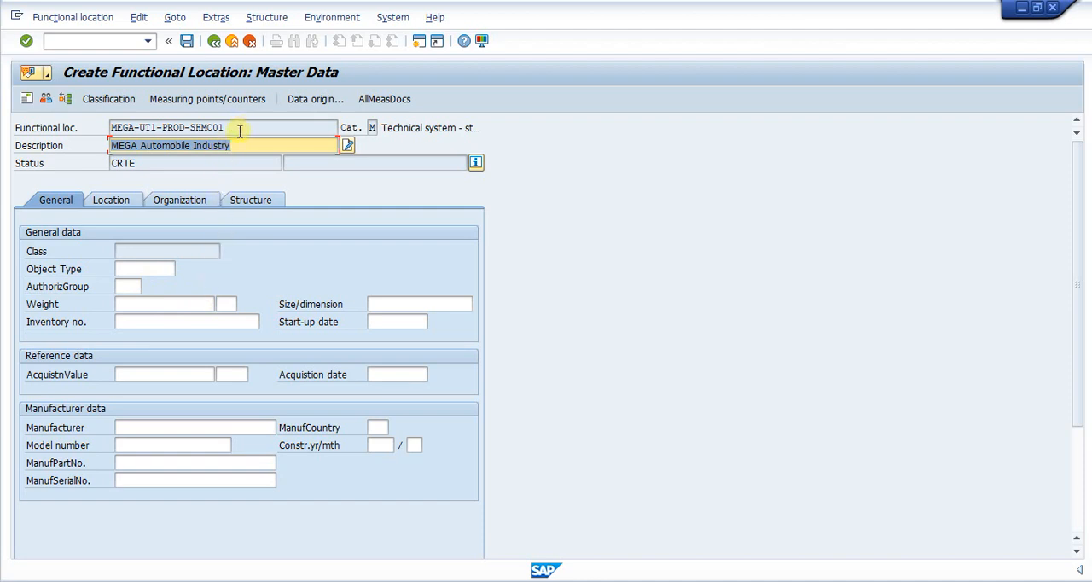
{"action": "left_click", "coordinate": [77, 41]}
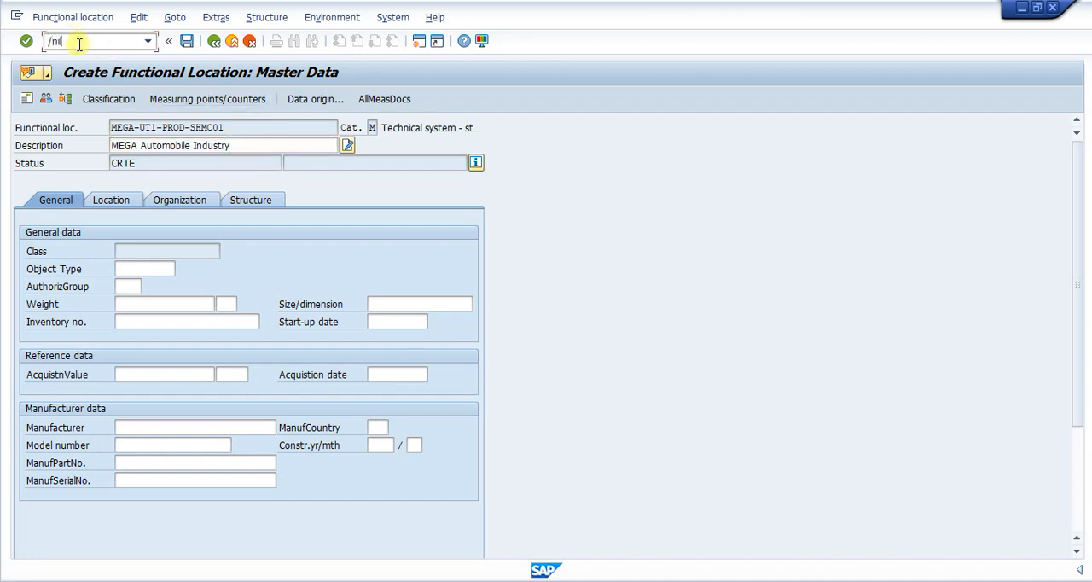
{"action": "type", "text": "/nil01"}
{"action": "key", "text": "Return"}
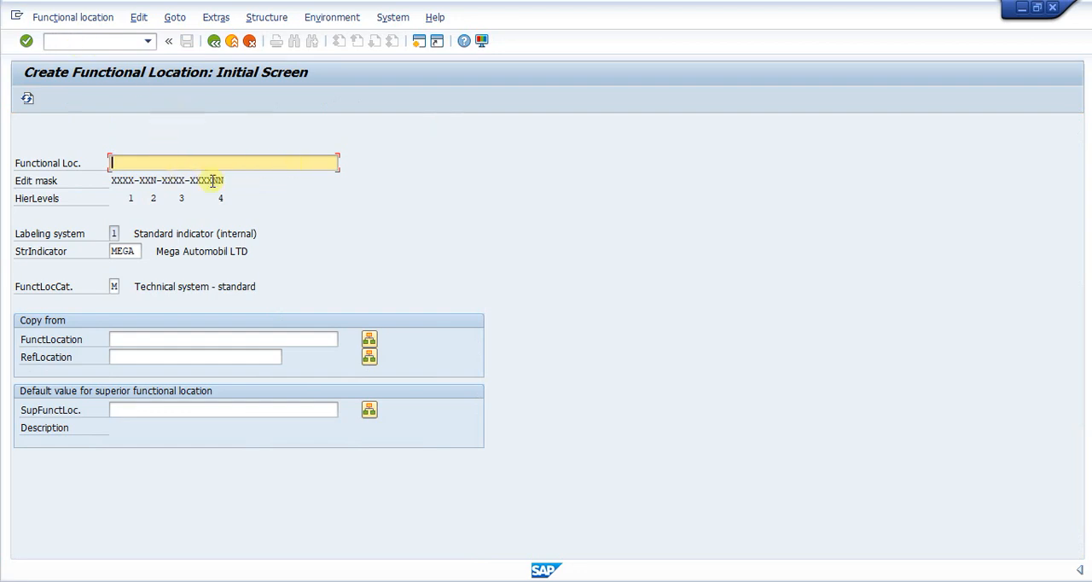
- Open the master data for new functional location MEGA and fill its description with the earlier entry MEGA Automobile Industry
{"action": "type", "text": "T"}
{"action": "key", "text": "BackSpace"}
{"action": "key", "text": "BackSpace"}
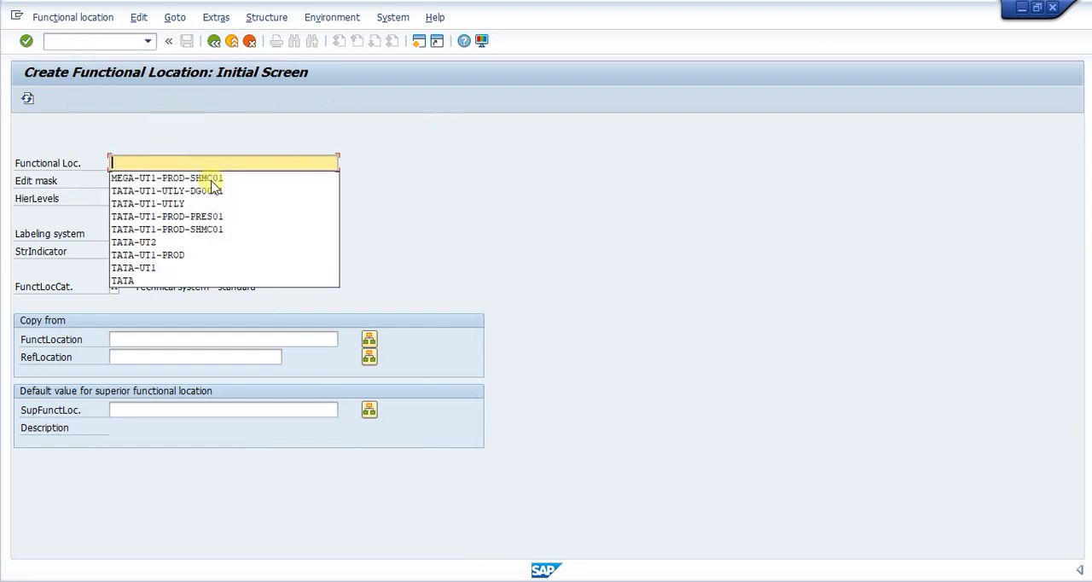
{"action": "type", "text": "MEGA"}
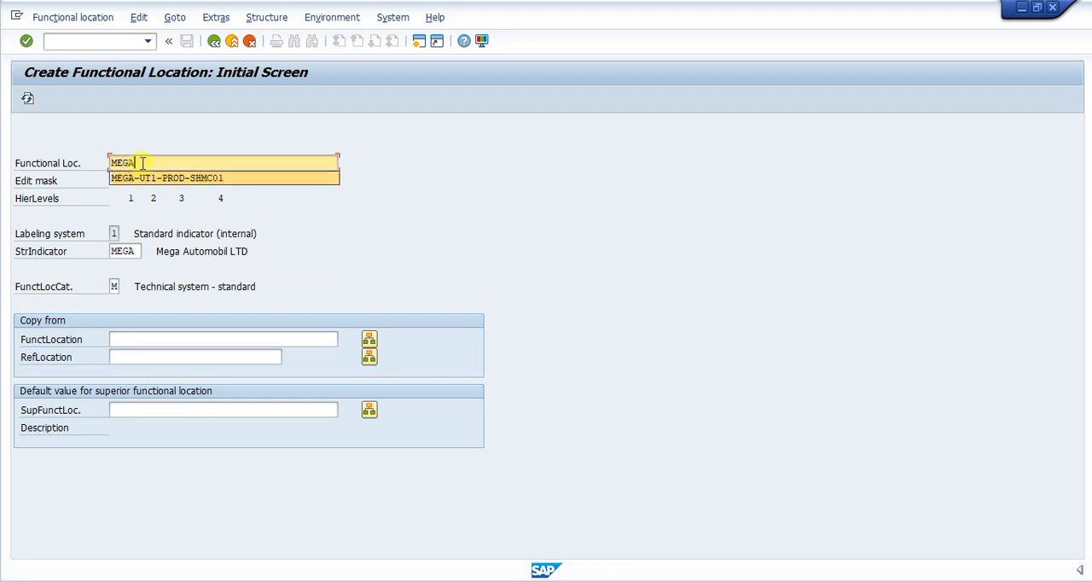
{"action": "left_click", "coordinate": [369, 135]}
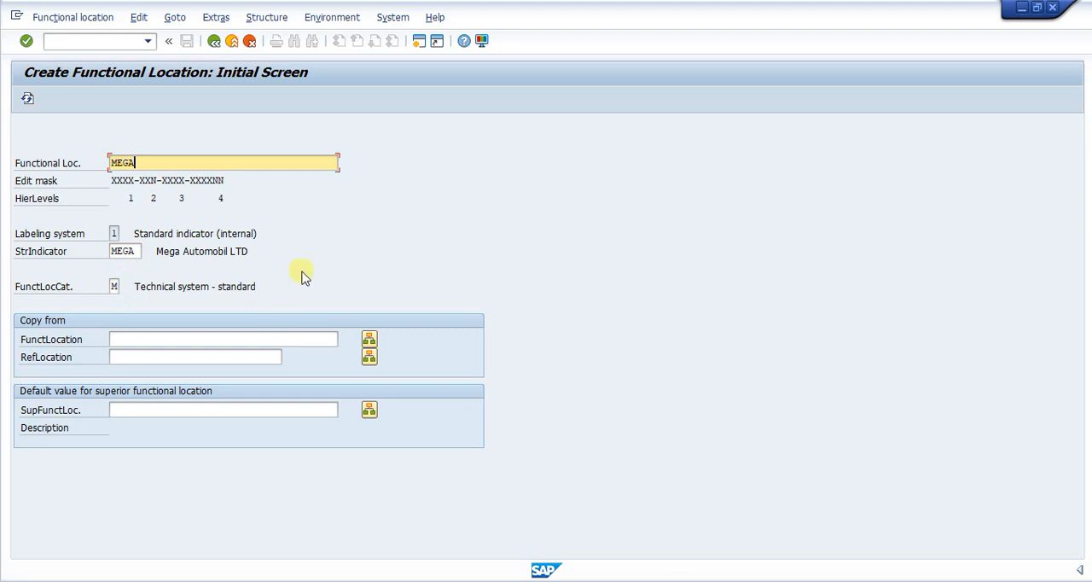
{"action": "key", "text": "Return"}
{"action": "key", "text": "BackSpace"}
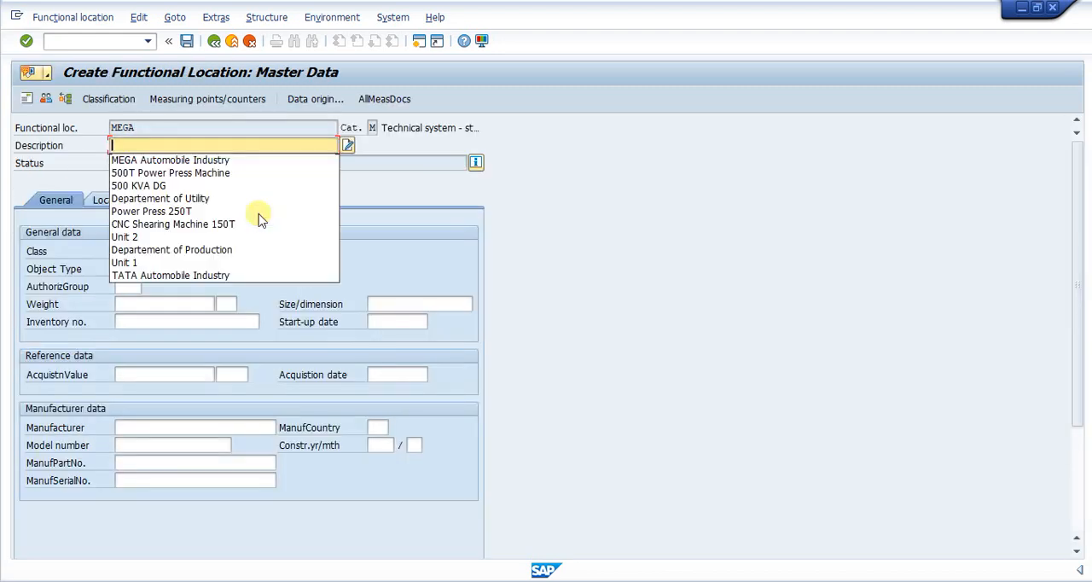
{"action": "left_click", "coordinate": [238, 162]}
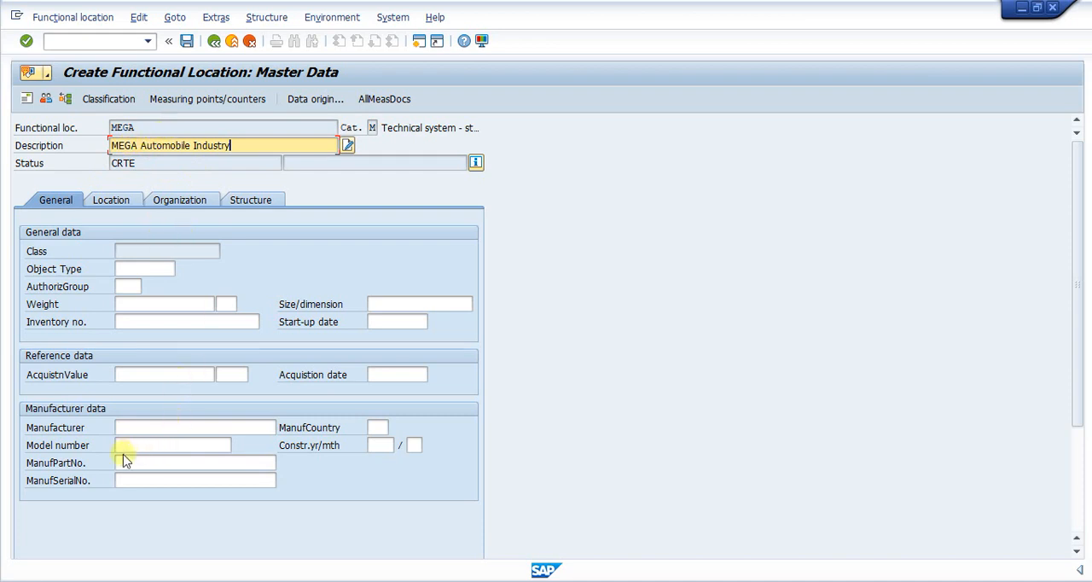
- In the location data, set the maintenance plant to 0001 and choose plant section 010 from the possible entries
{"action": "left_click", "coordinate": [110, 199]}
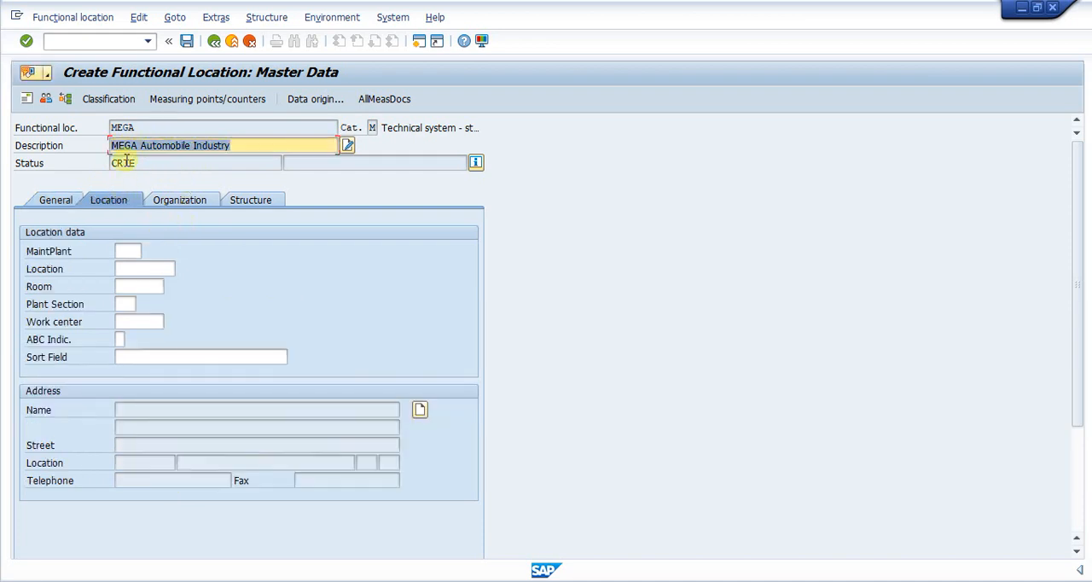
{"action": "left_click", "coordinate": [127, 248]}
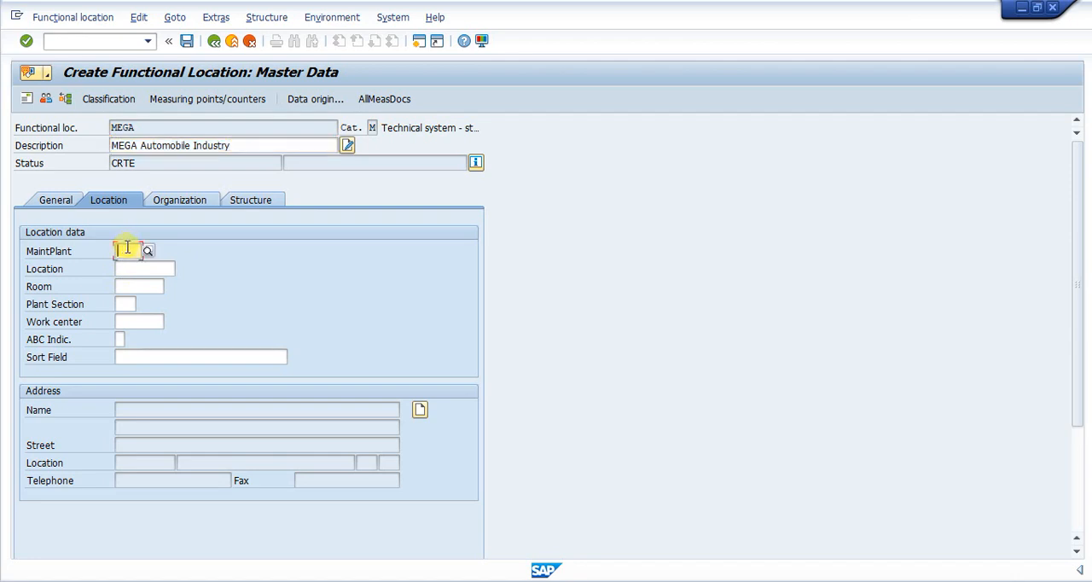
{"action": "type", "text": "0001"}
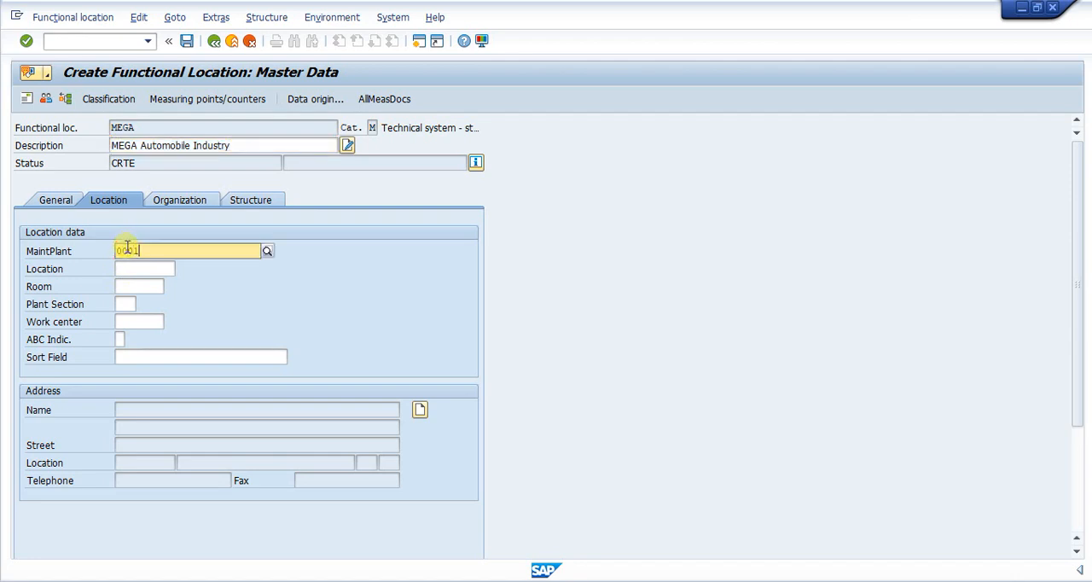
{"action": "left_click", "coordinate": [132, 289]}
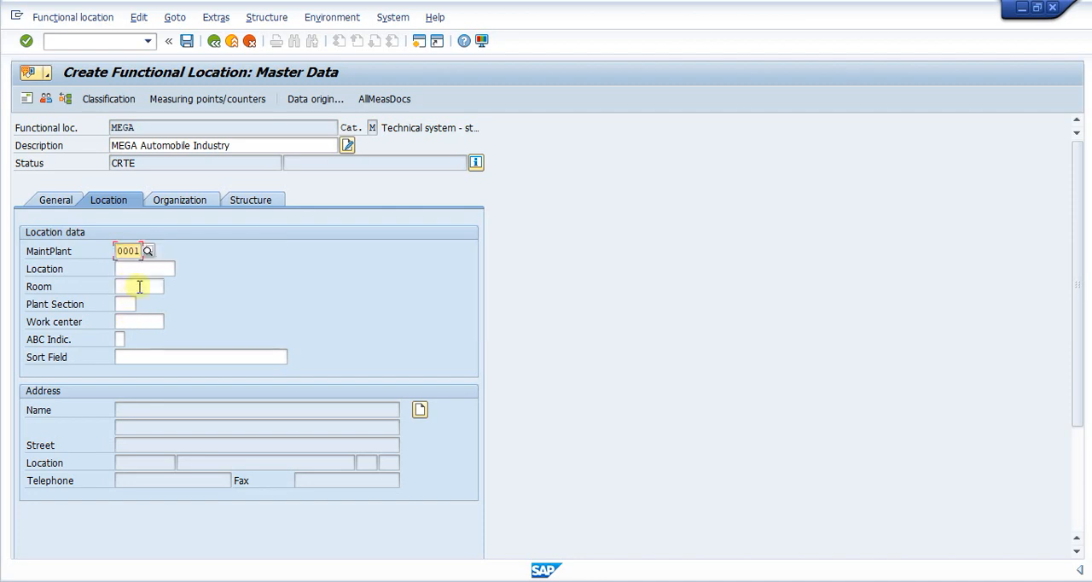
{"action": "left_click", "coordinate": [126, 304]}
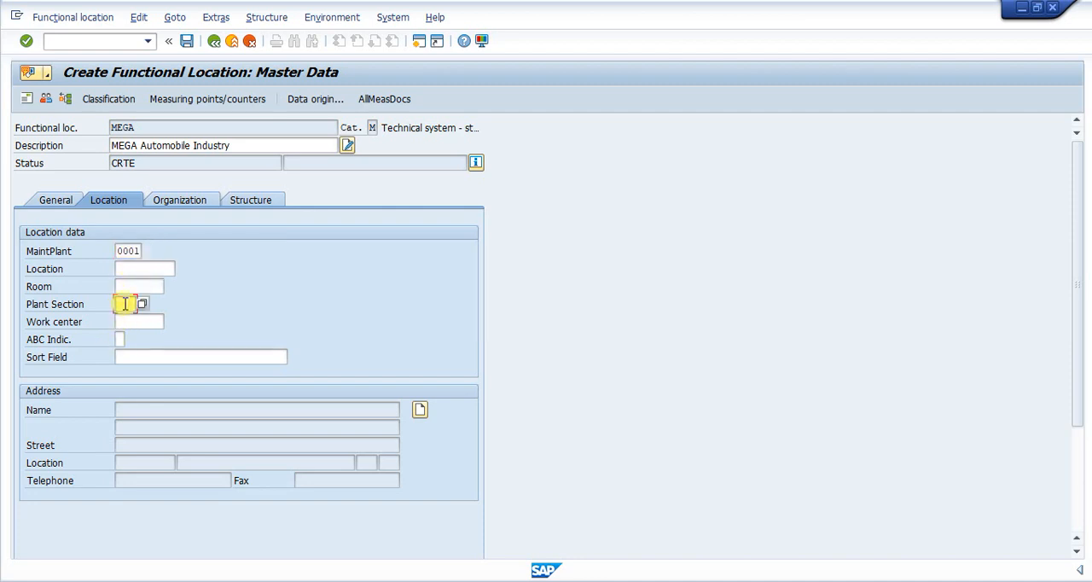
{"action": "left_click", "coordinate": [143, 305]}
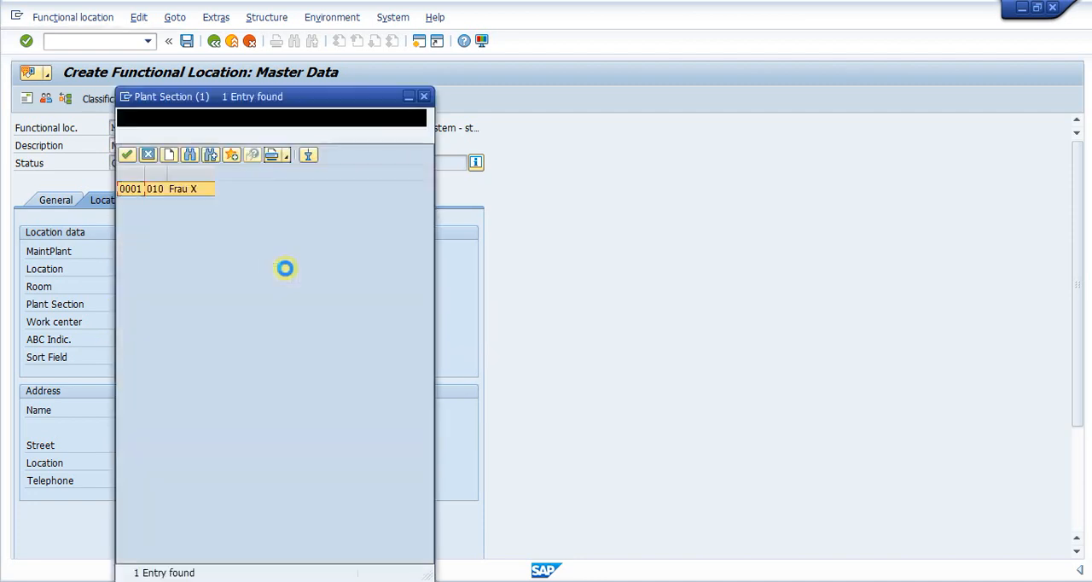
{"action": "double_click", "coordinate": [141, 190]}
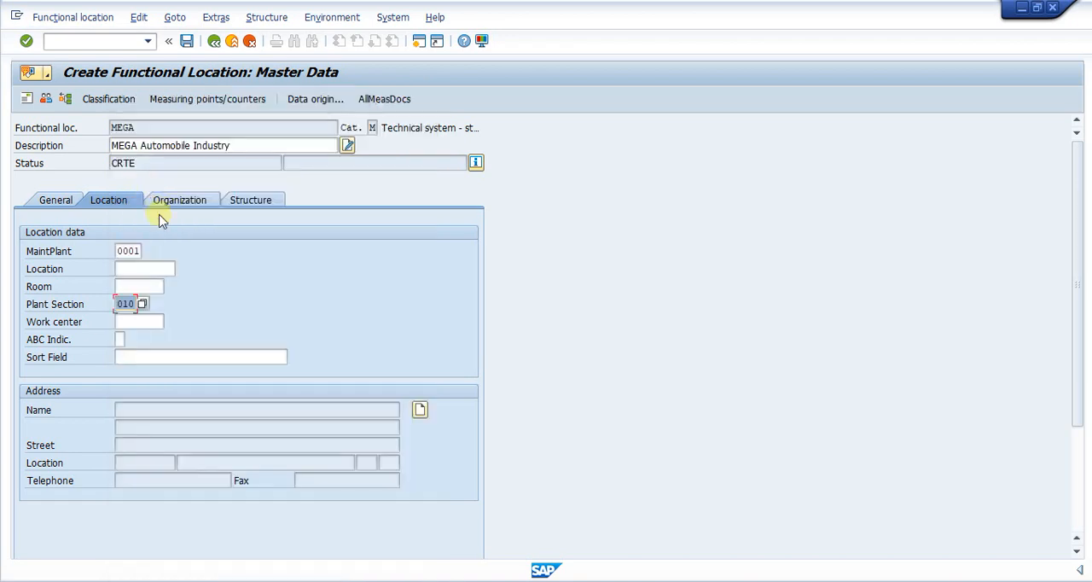
- Choose ABC indicator 2, Normal, for the functional location from the possible entries
{"action": "left_click", "coordinate": [119, 339]}
{"action": "left_click", "coordinate": [129, 340]}
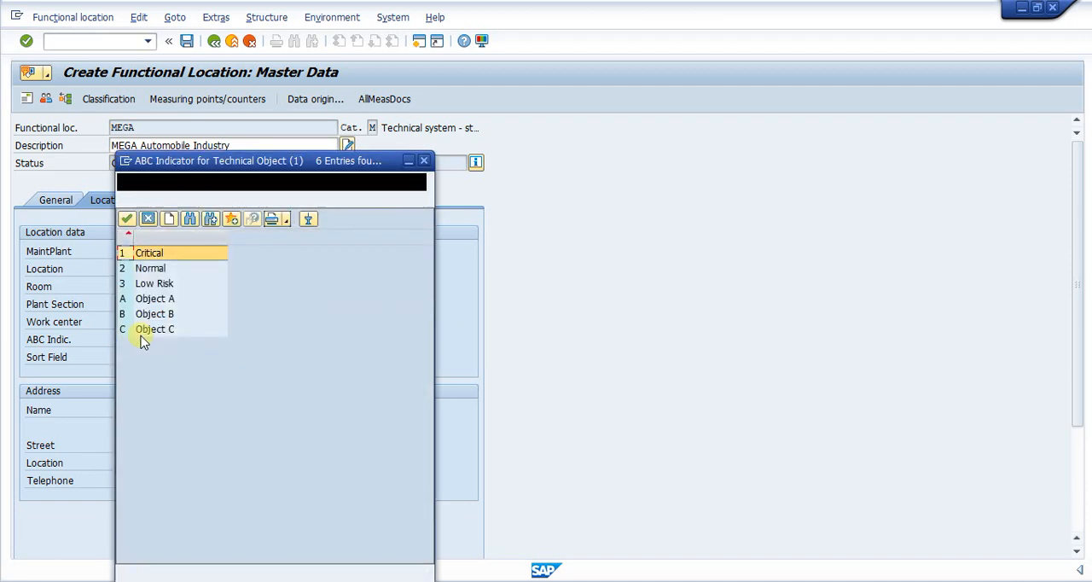
{"action": "left_click", "coordinate": [152, 270]}
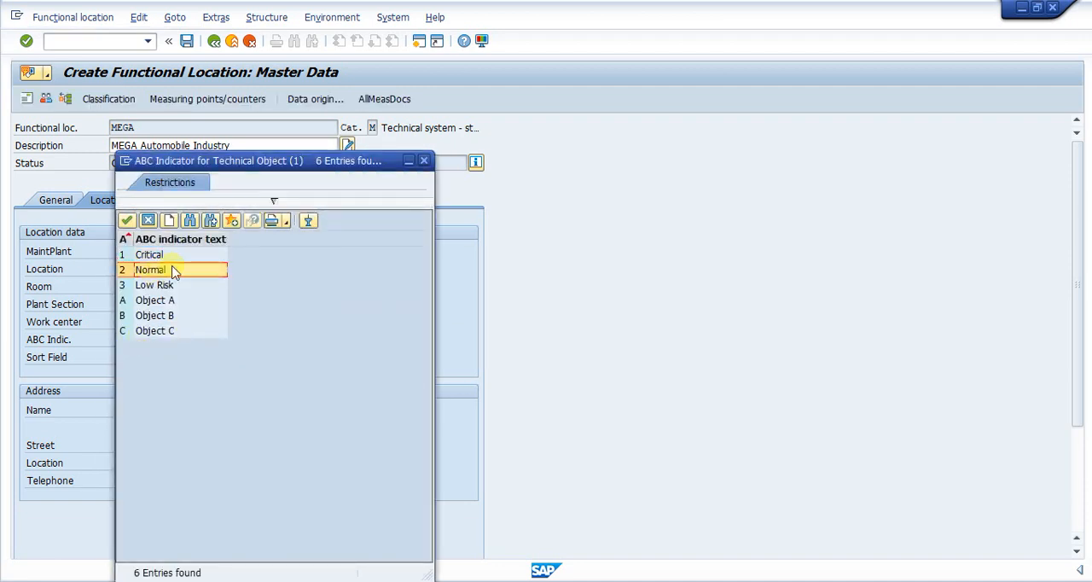
{"action": "double_click", "coordinate": [163, 273]}
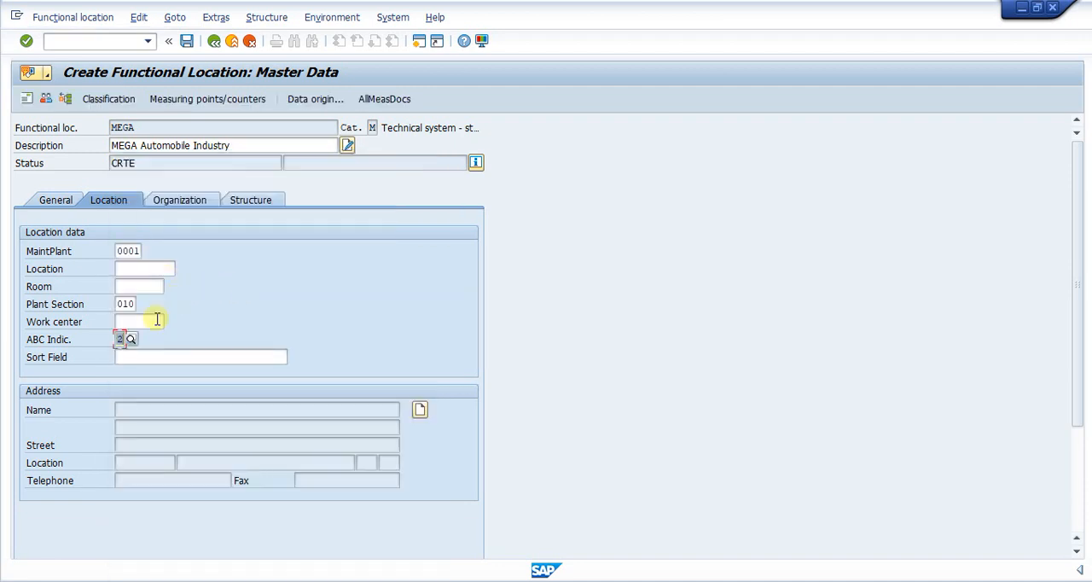
- In the organization data, choose business area 0001 for the account assignment from the possible entries
{"action": "left_click", "coordinate": [54, 200]}
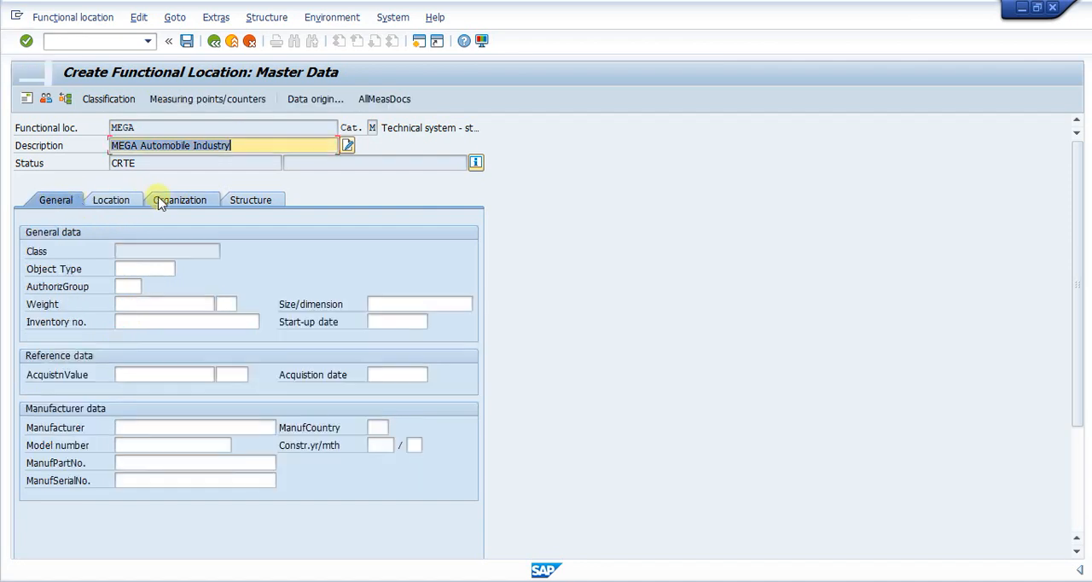
{"action": "left_click", "coordinate": [161, 200]}
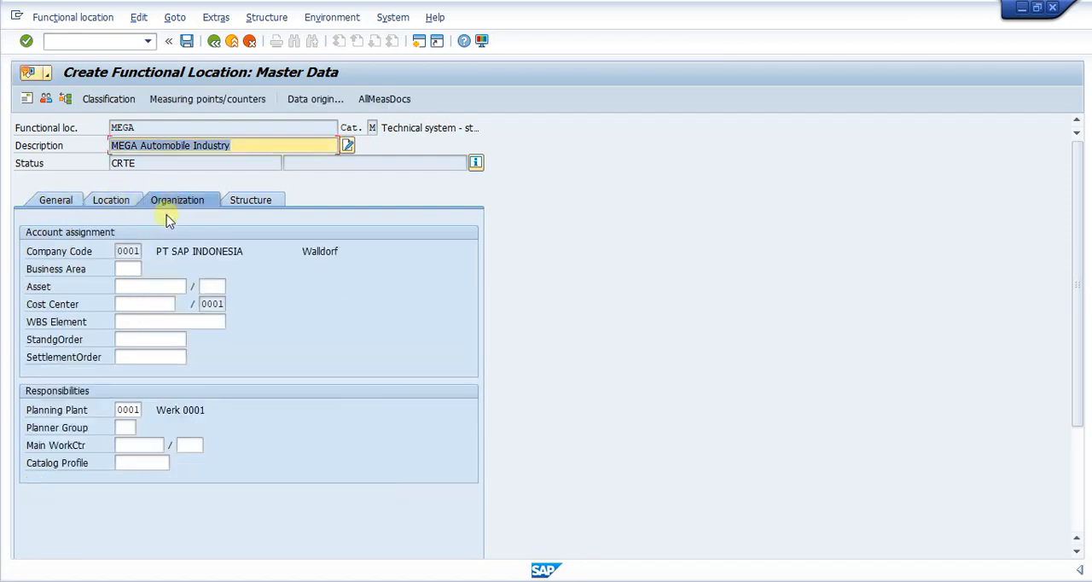
{"action": "left_click", "coordinate": [127, 269]}
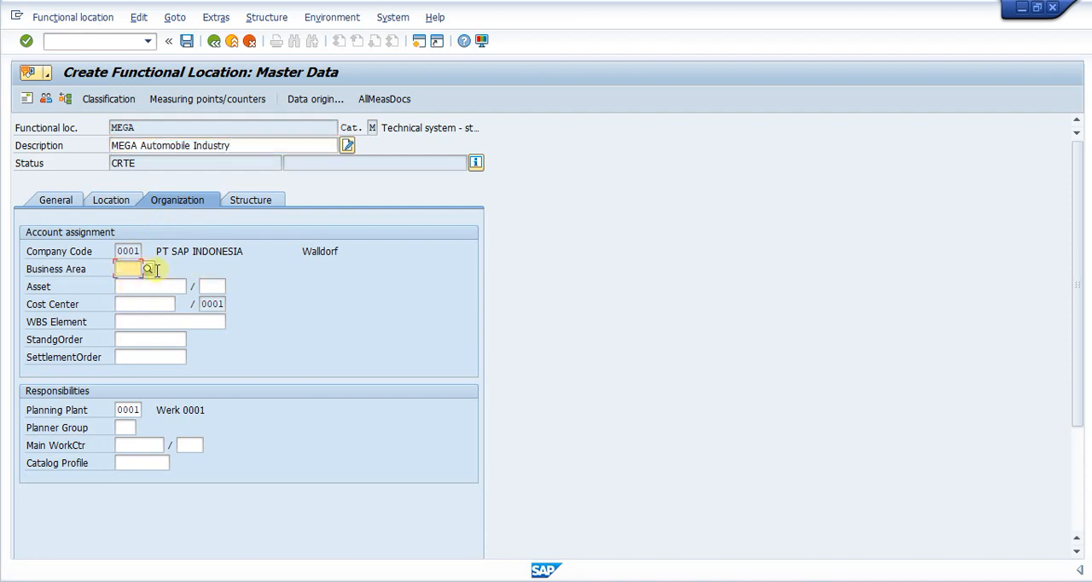
{"action": "left_click", "coordinate": [148, 269]}
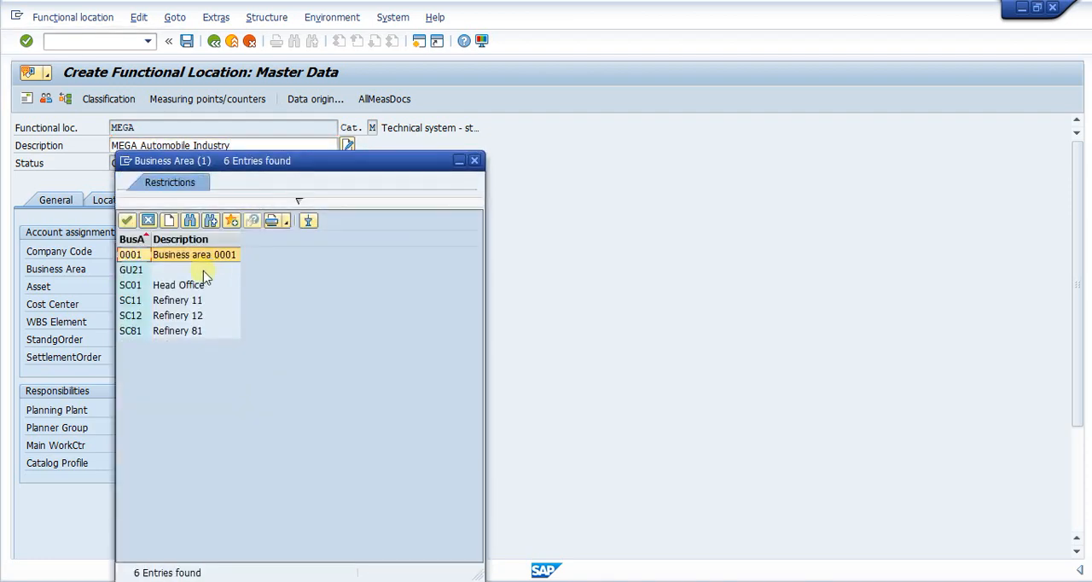
{"action": "double_click", "coordinate": [130, 255]}
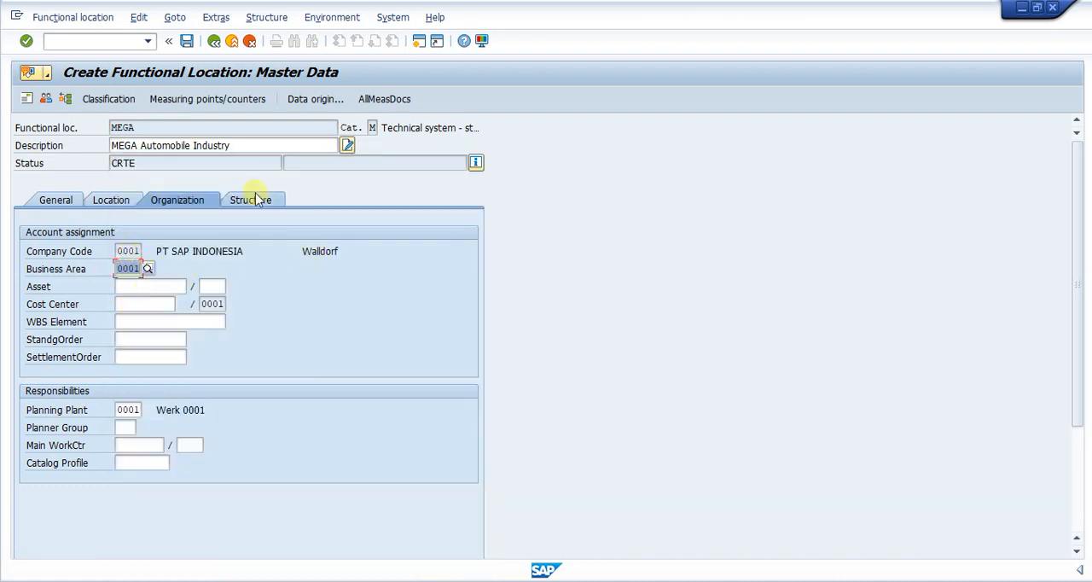
- Search the cost centers with the default criteria and assign SAP-DUMMY to the functional location
{"action": "left_click", "coordinate": [130, 306]}
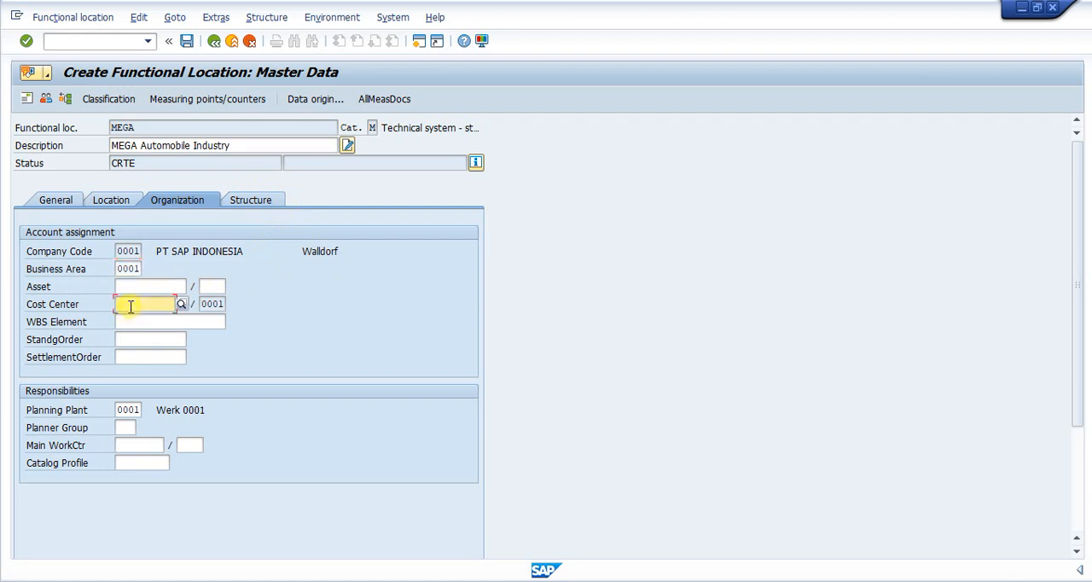
{"action": "left_click", "coordinate": [181, 304]}
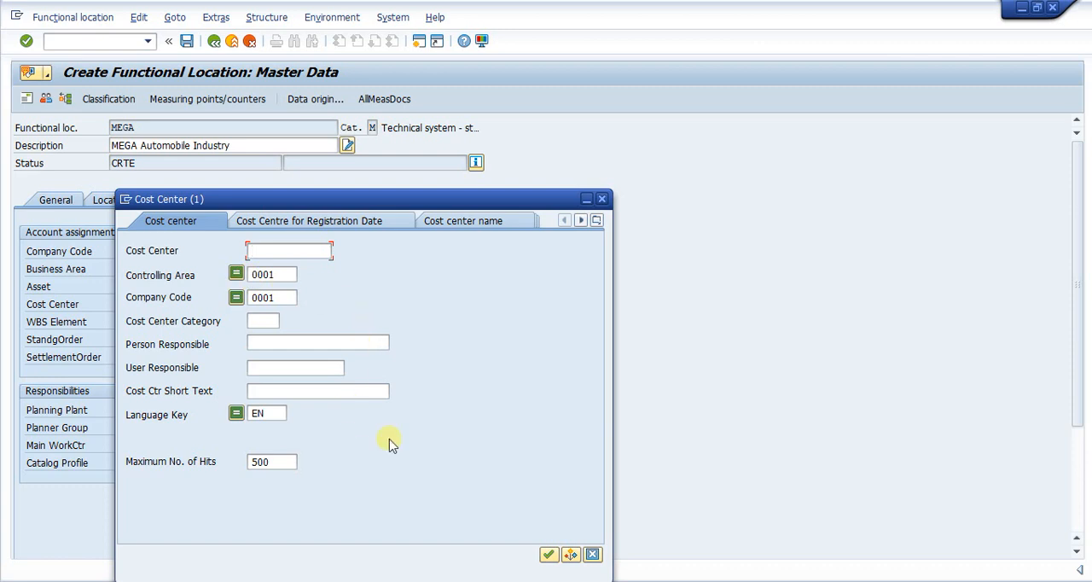
{"action": "left_click", "coordinate": [548, 555]}
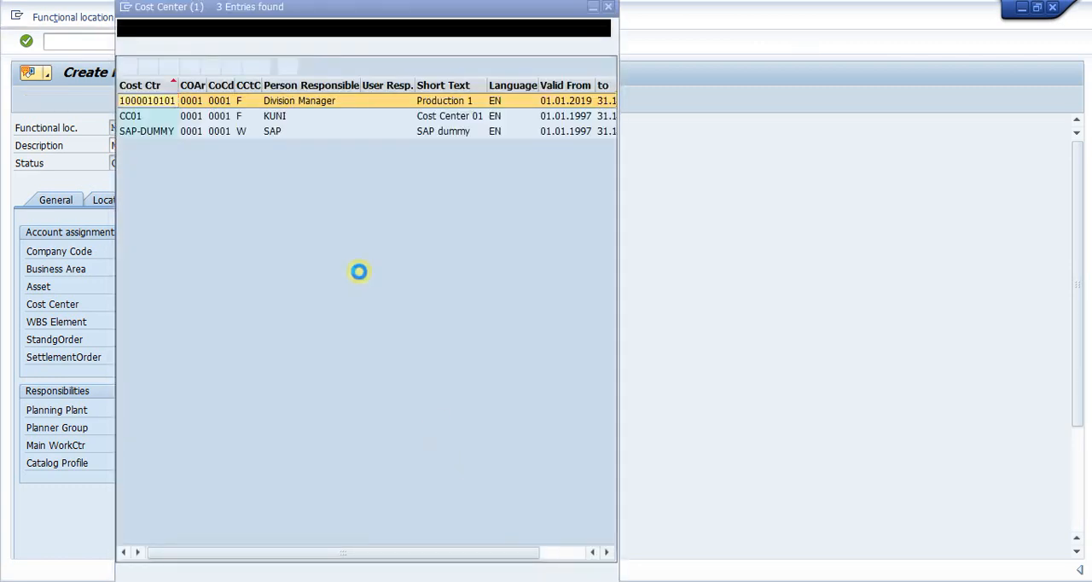
{"action": "double_click", "coordinate": [145, 132]}
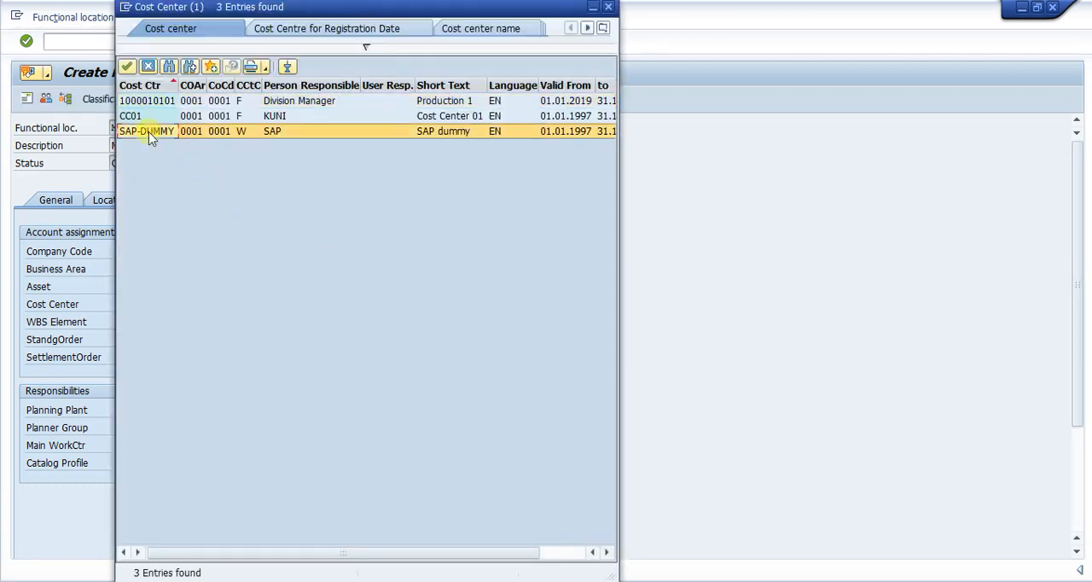
{"action": "key", "text": "Return"}
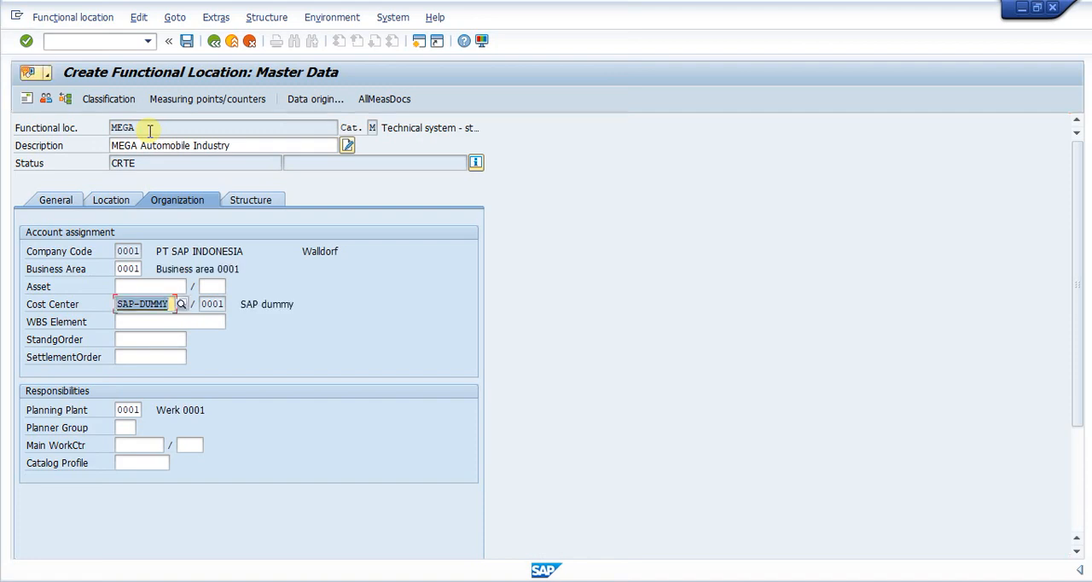
- Choose planner group PM1, PM Planner, for the functional location's responsibilities
{"action": "left_click", "coordinate": [133, 428]}
{"action": "left_click", "coordinate": [141, 428]}
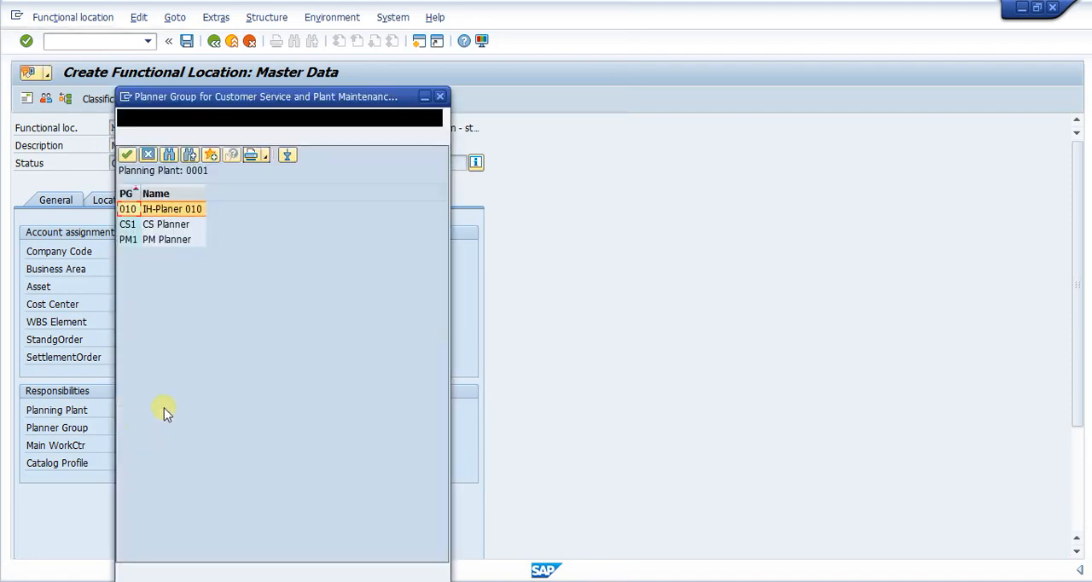
{"action": "double_click", "coordinate": [133, 242]}
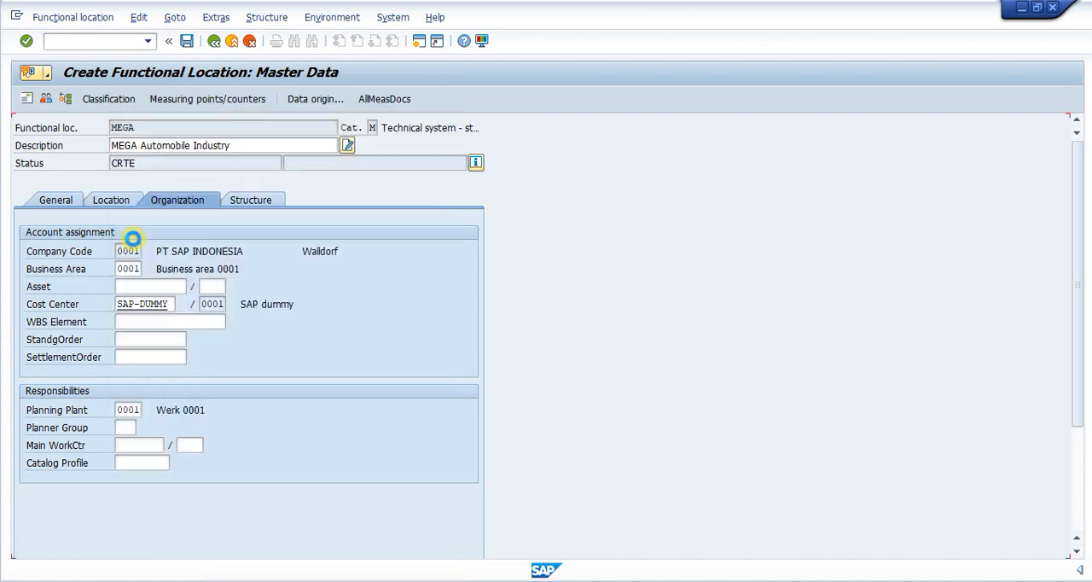
- Search the main work centers with the default criteria and assign TATA_ELE, General Electrical, in plant 0001 to the functional location
{"action": "left_click", "coordinate": [133, 444]}
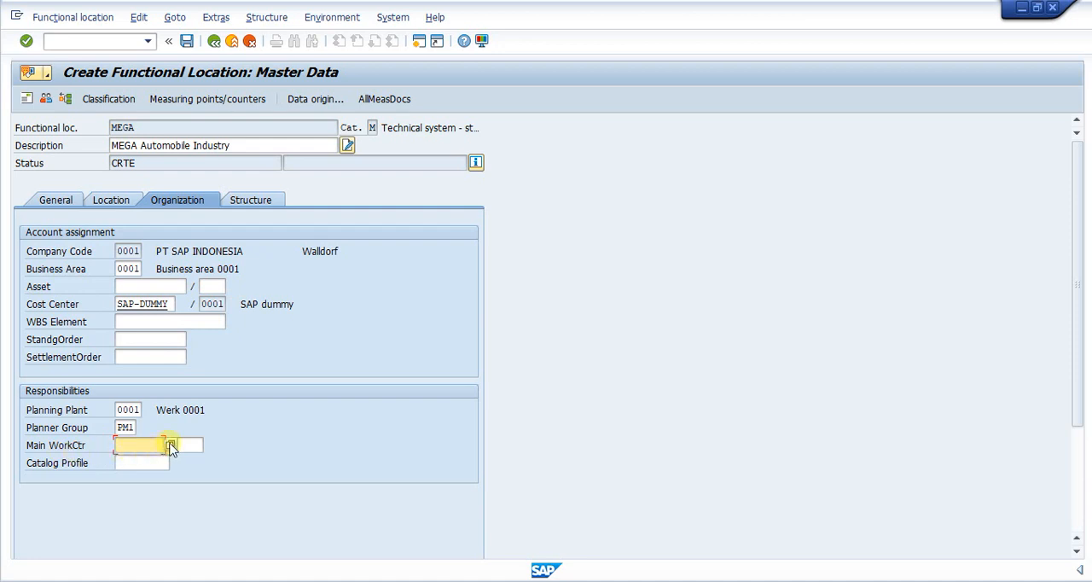
{"action": "left_click", "coordinate": [170, 446]}
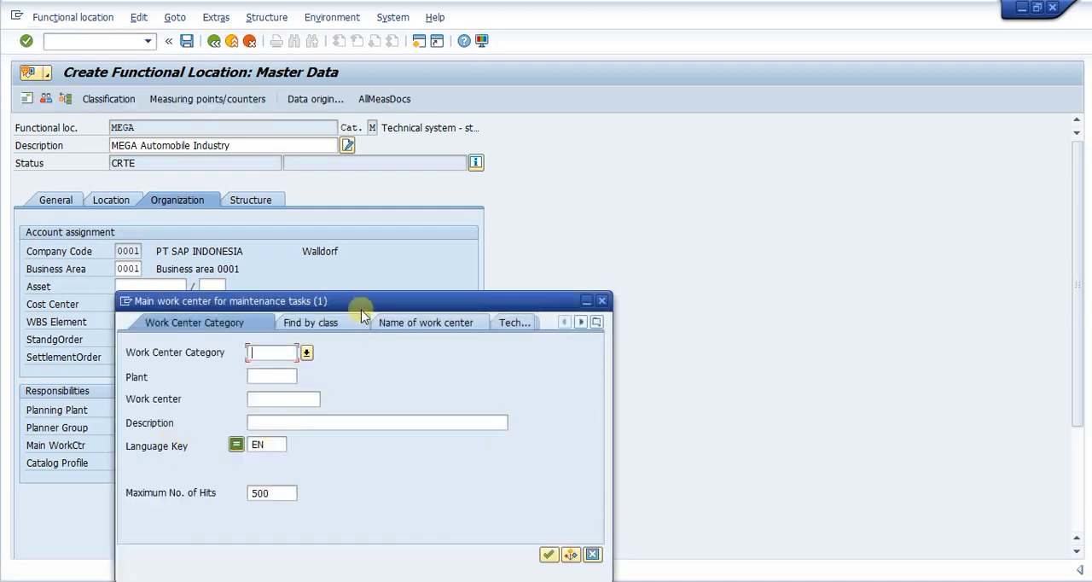
{"action": "left_click_drag", "start_coordinate": [384, 302], "coordinate": [484, 193]}
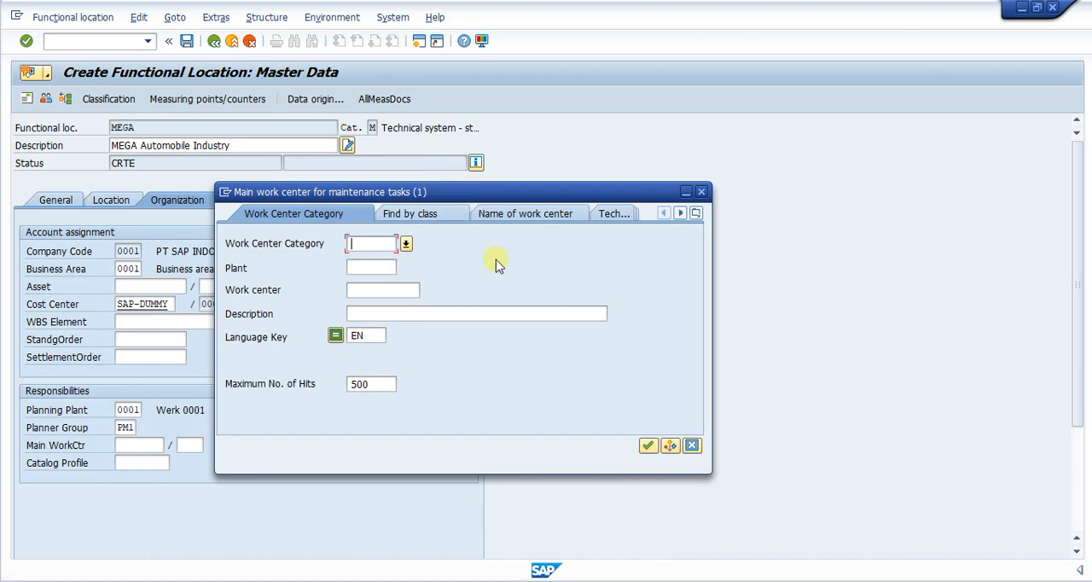
{"action": "left_click", "coordinate": [648, 445]}
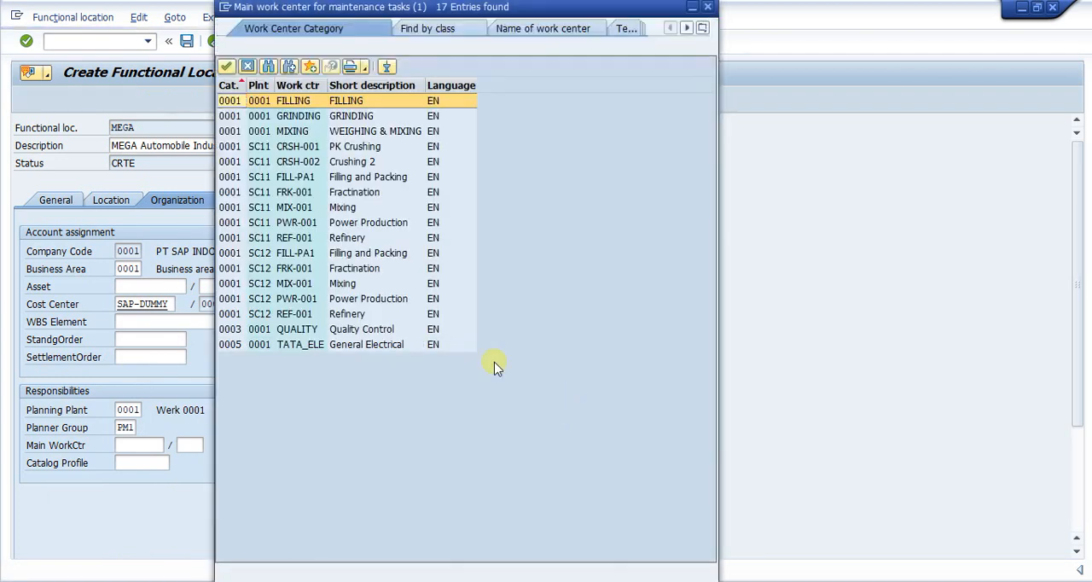
{"action": "left_click", "coordinate": [288, 345]}
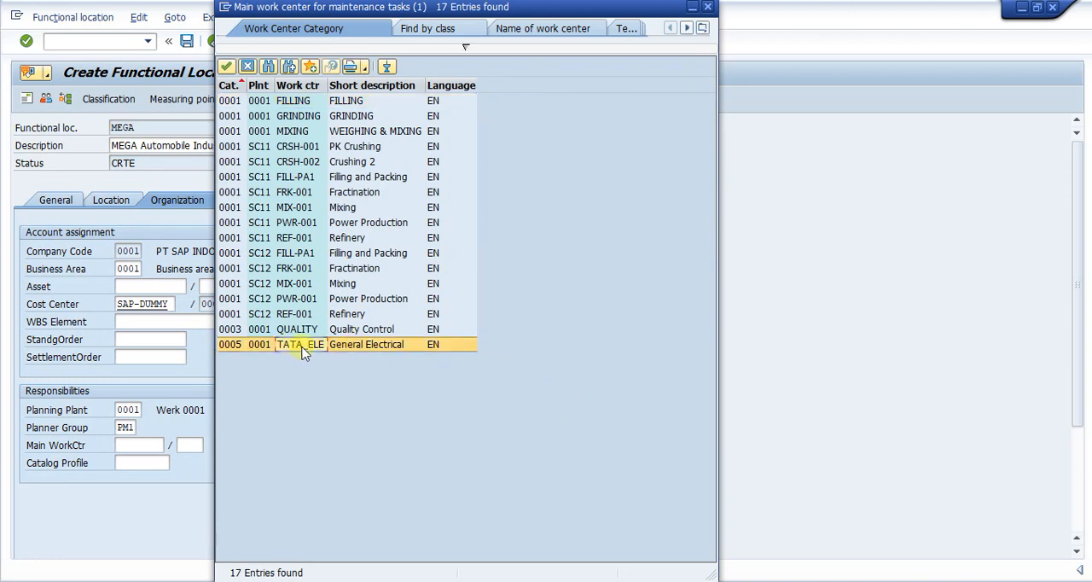
{"action": "double_click", "coordinate": [300, 345]}
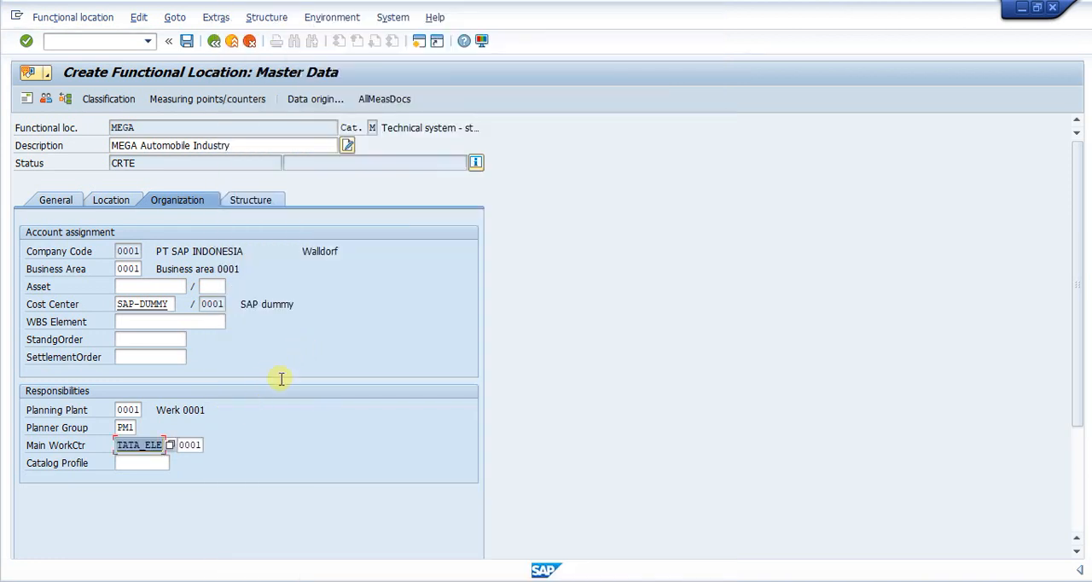
{"action": "key", "text": "Return"}
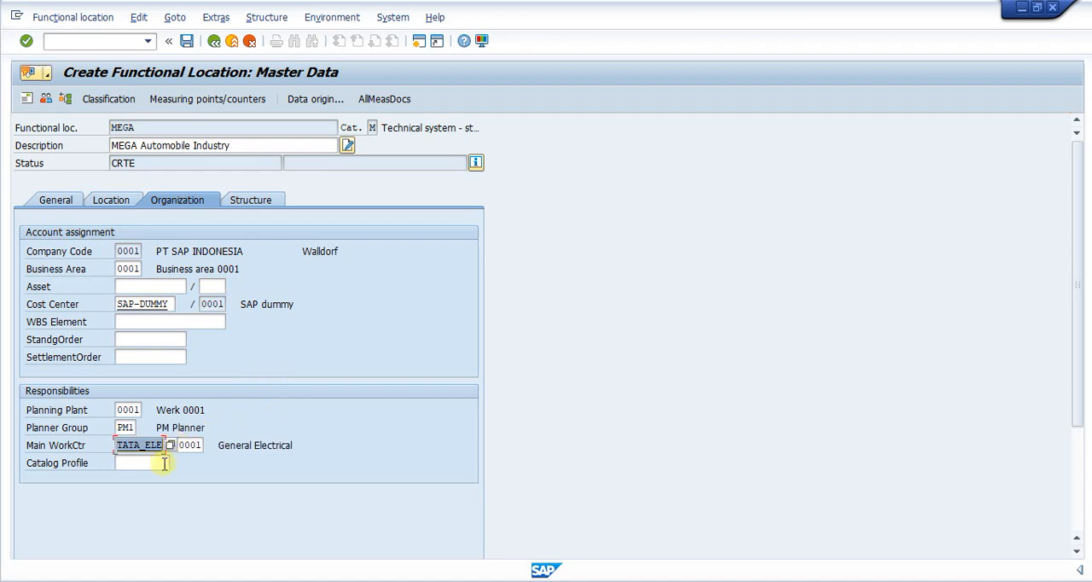
- Review the general, location and organization data of functional location MEGA, including the possible entries for its object type
{"action": "left_click", "coordinate": [124, 463]}
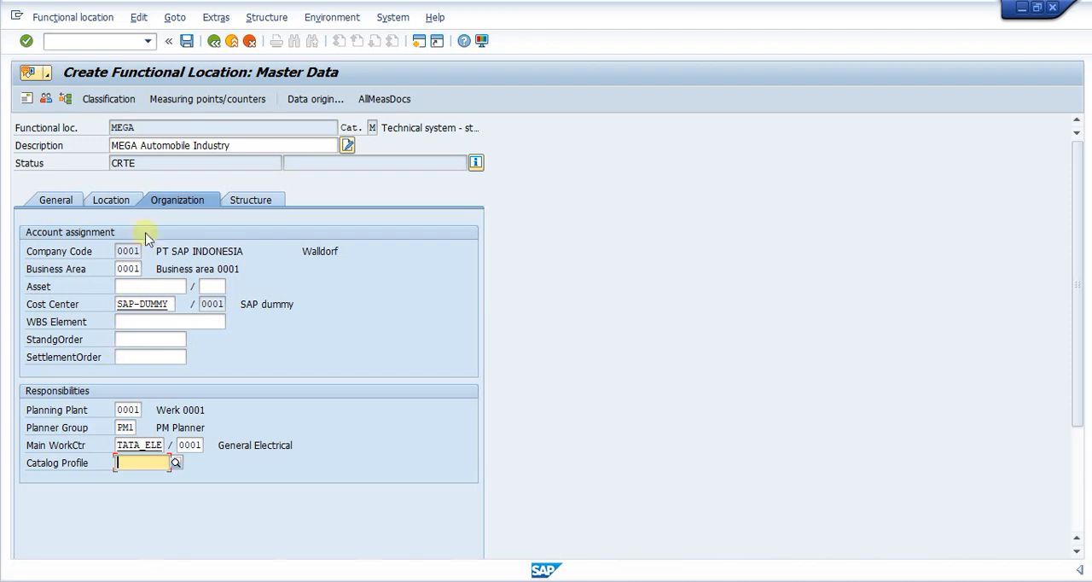
{"action": "left_click", "coordinate": [132, 202]}
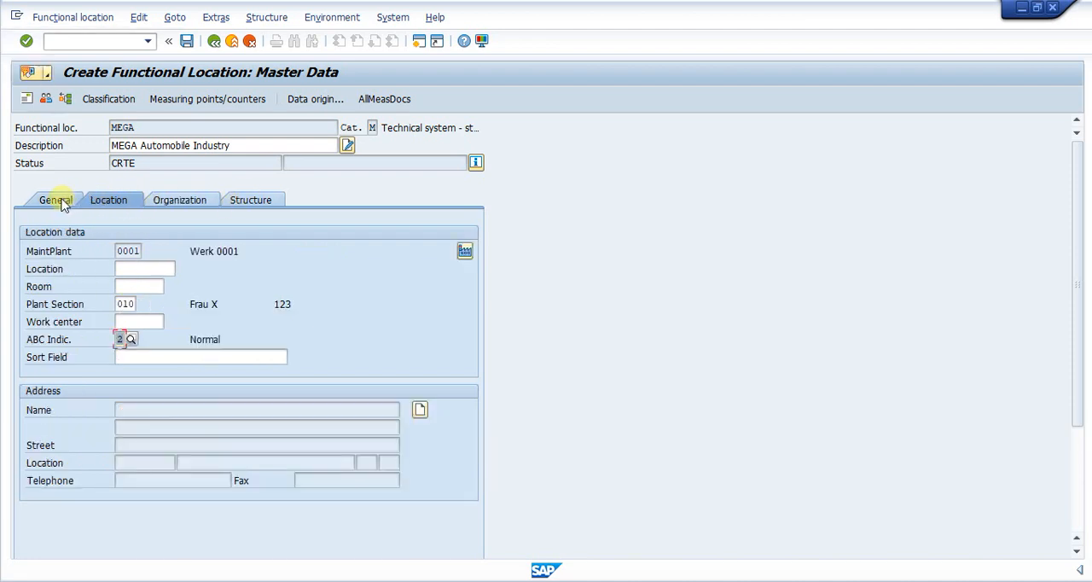
{"action": "left_click", "coordinate": [60, 207]}
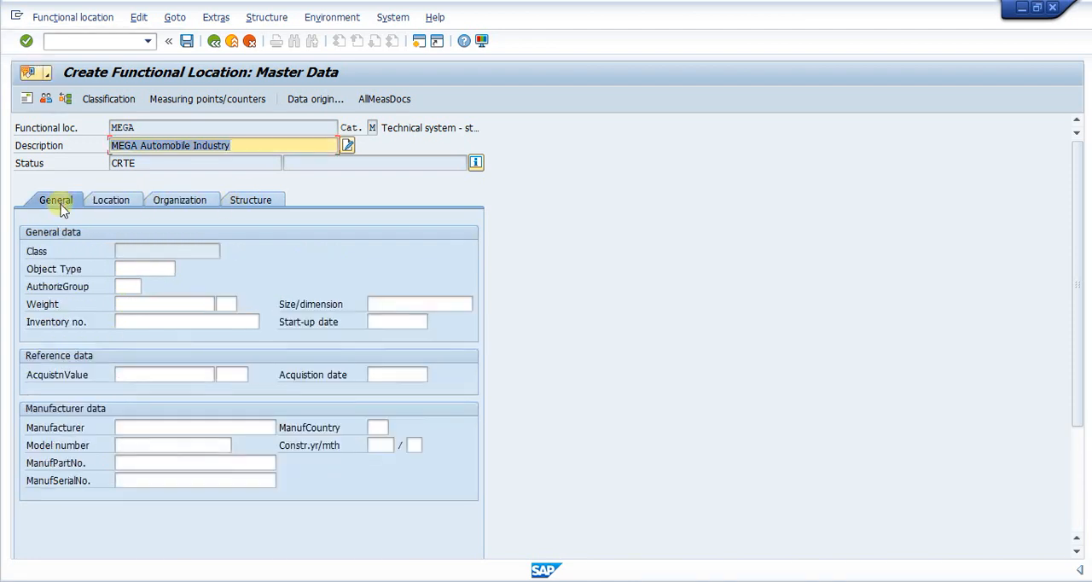
{"action": "left_click", "coordinate": [129, 269]}
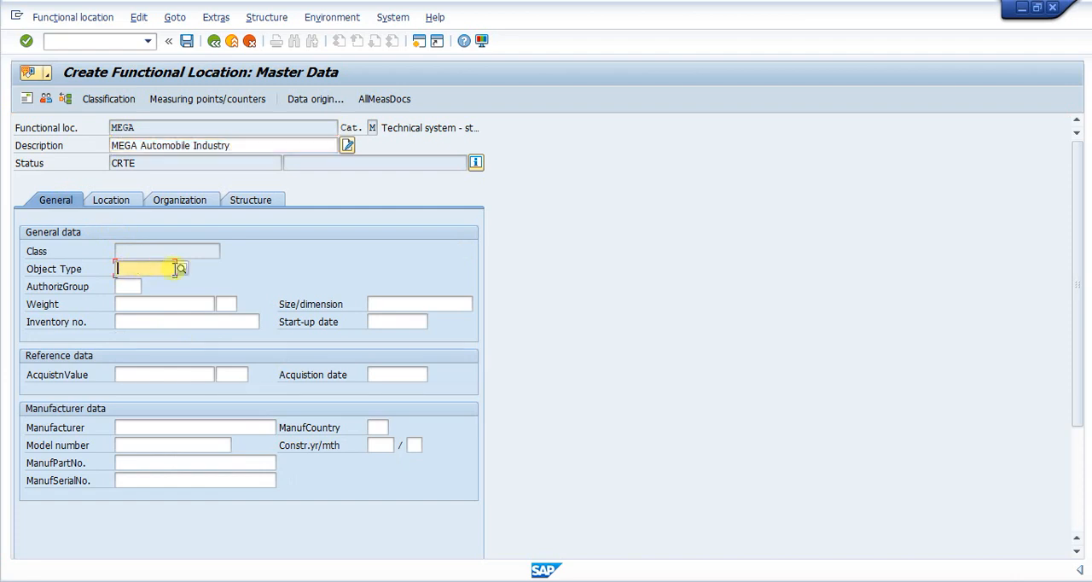
{"action": "left_click", "coordinate": [181, 269]}
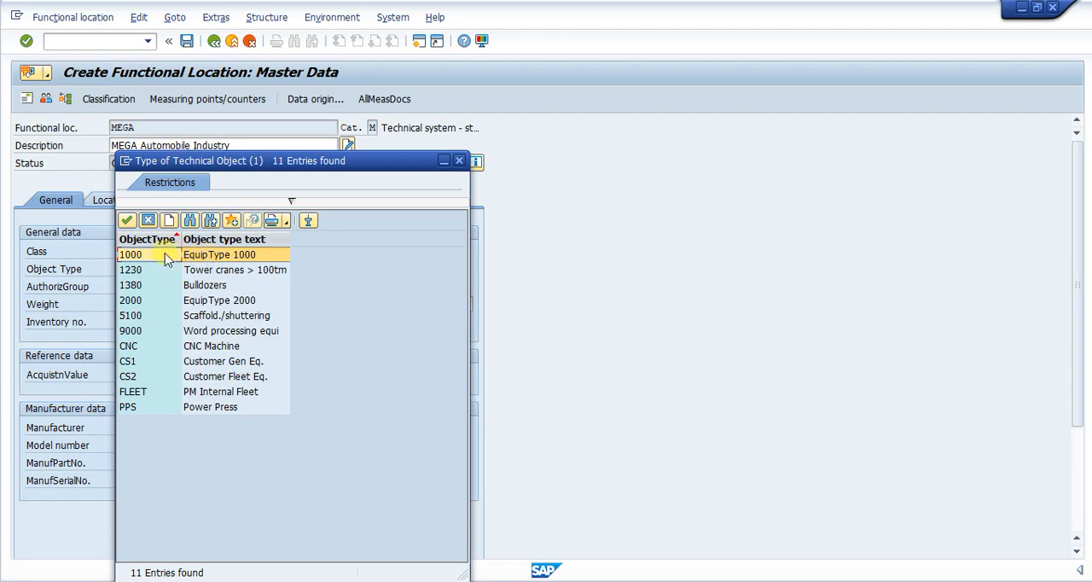
{"action": "left_click", "coordinate": [458, 160]}
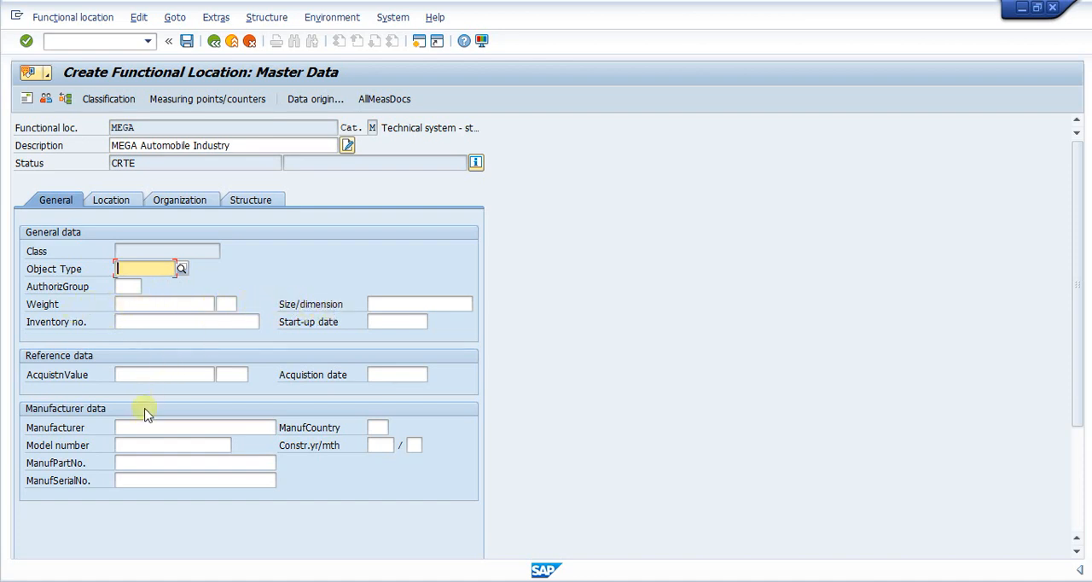
{"action": "left_click", "coordinate": [128, 427]}
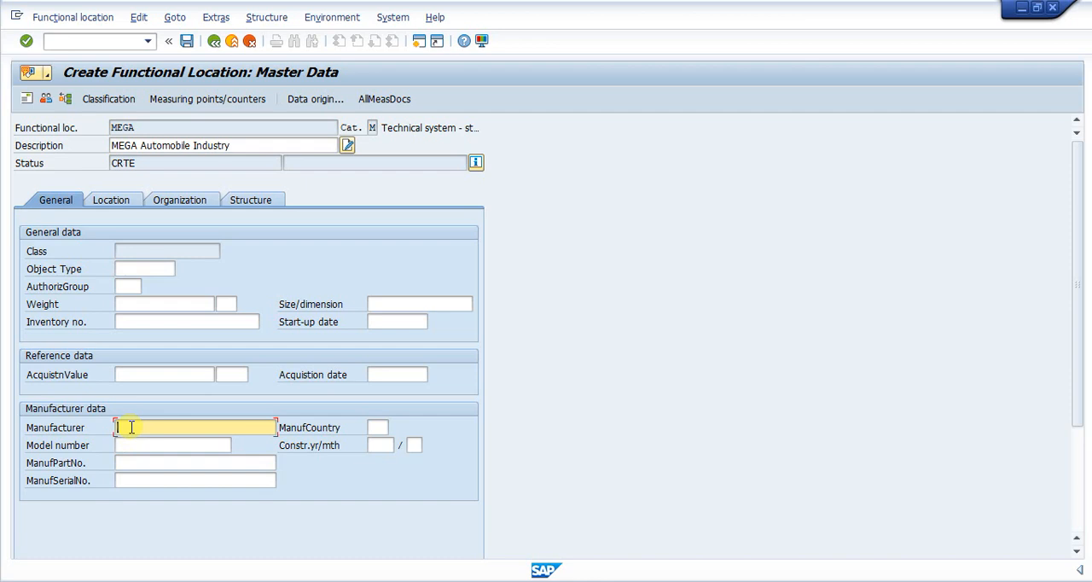
{"action": "left_click", "coordinate": [111, 199]}
{"action": "left_click", "coordinate": [125, 338]}
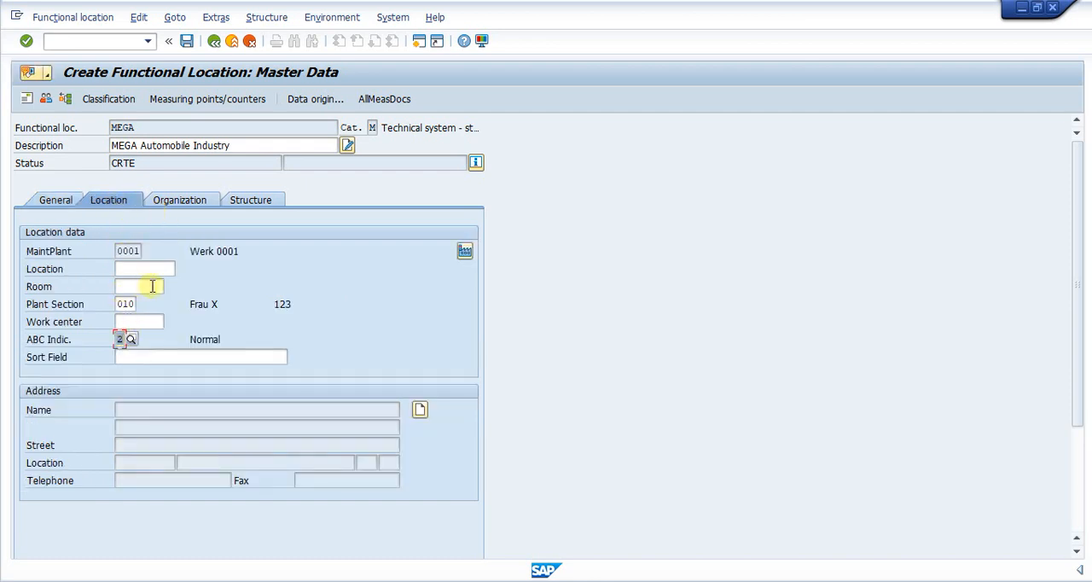
{"action": "left_click", "coordinate": [128, 286]}
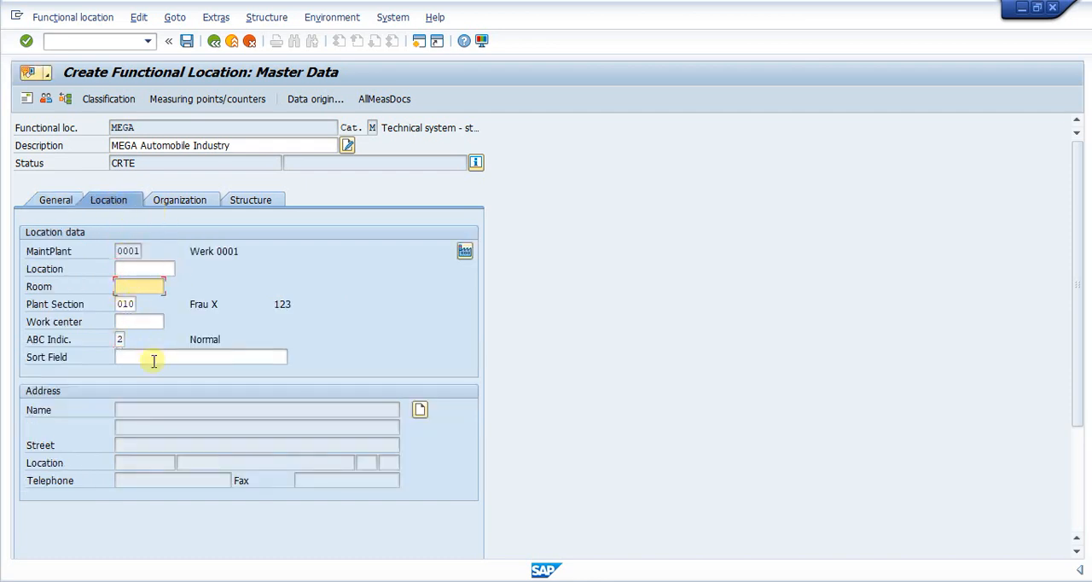
{"action": "left_click", "coordinate": [129, 323]}
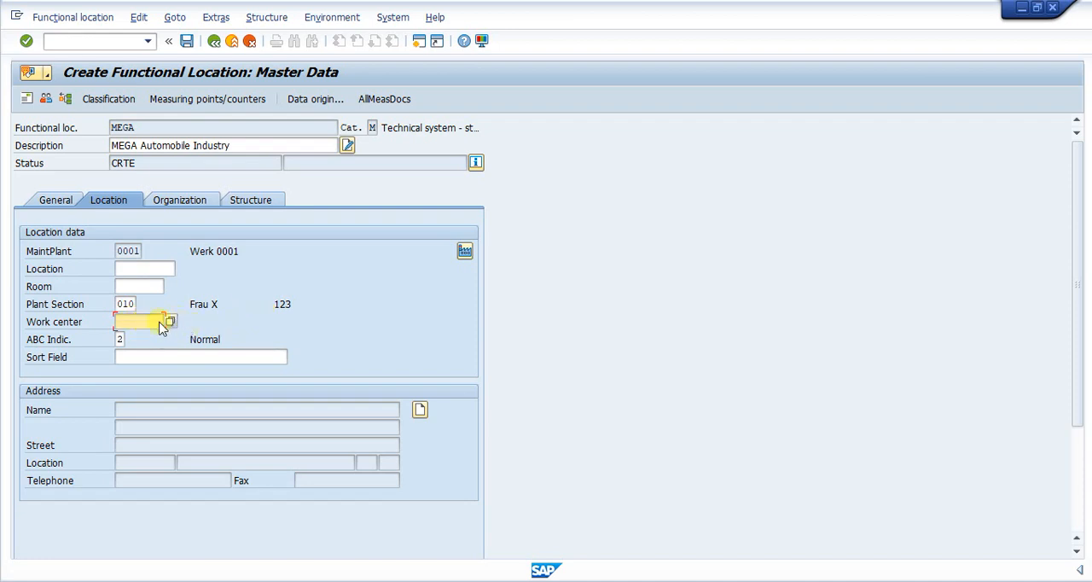
{"action": "left_click", "coordinate": [179, 201]}
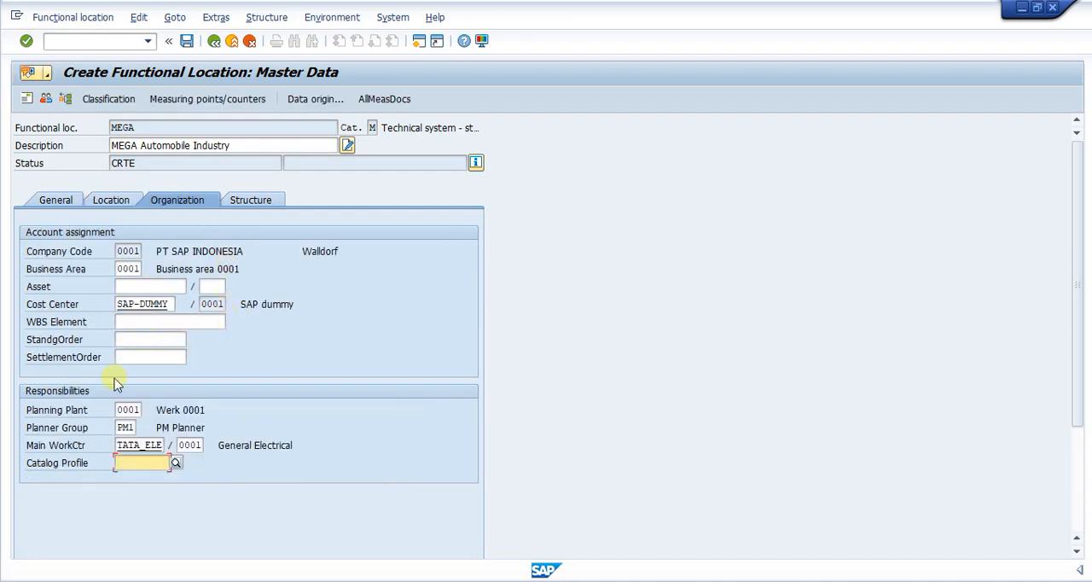
- Set the position to 1 in the structure data of MEGA and save the functional location
{"action": "left_click", "coordinate": [245, 203]}
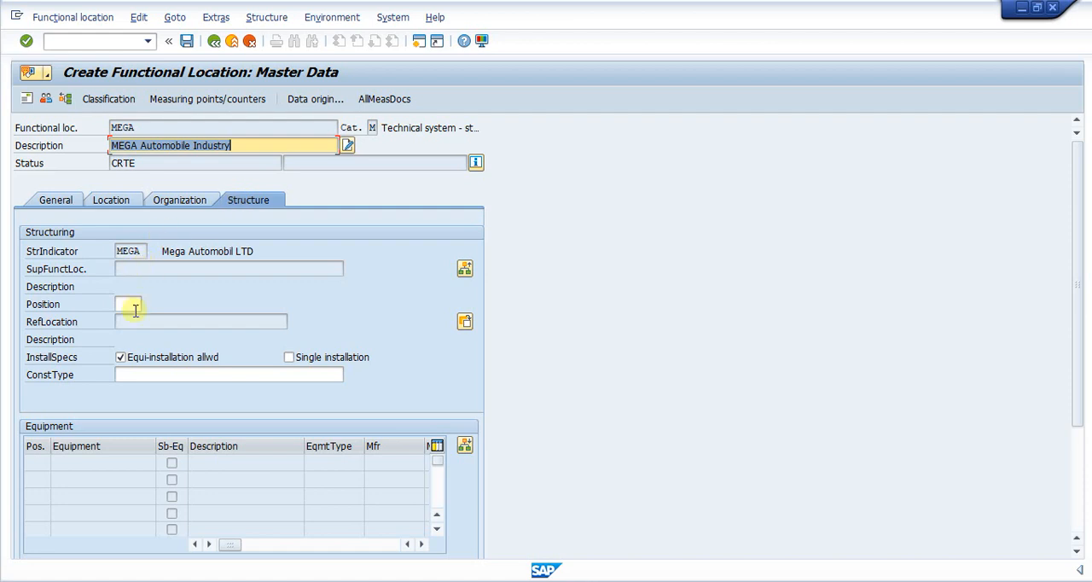
{"action": "left_click", "coordinate": [125, 305]}
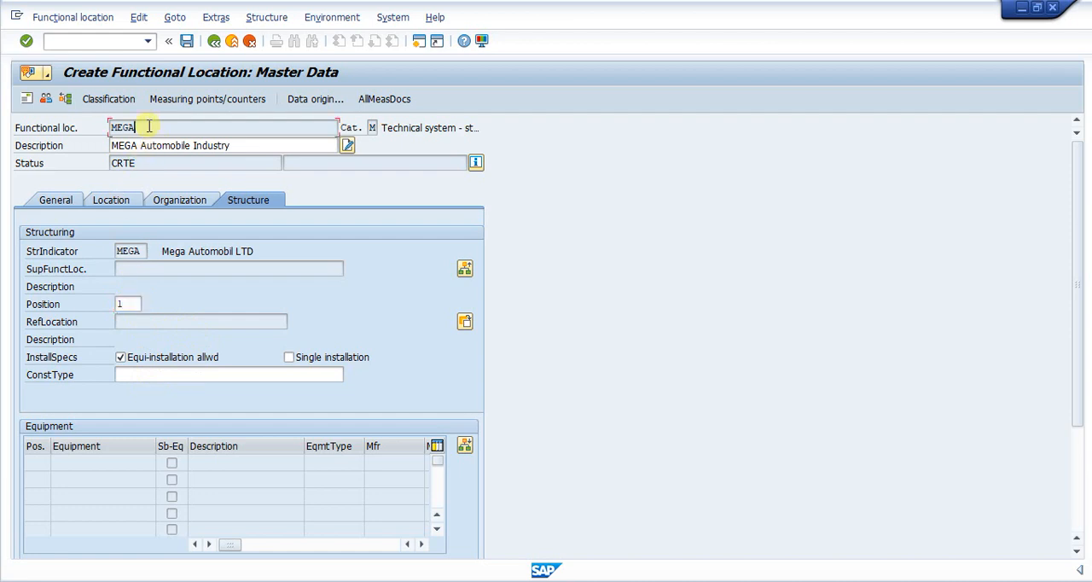
{"action": "left_click_drag", "start_coordinate": [141, 126], "coordinate": [97, 126]}
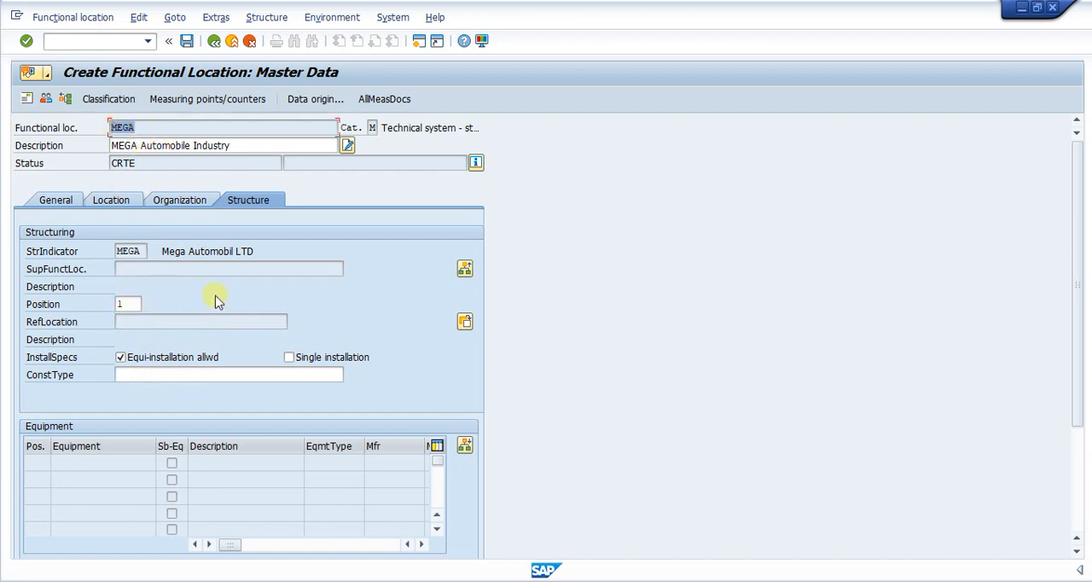
{"action": "key", "text": "Tab"}
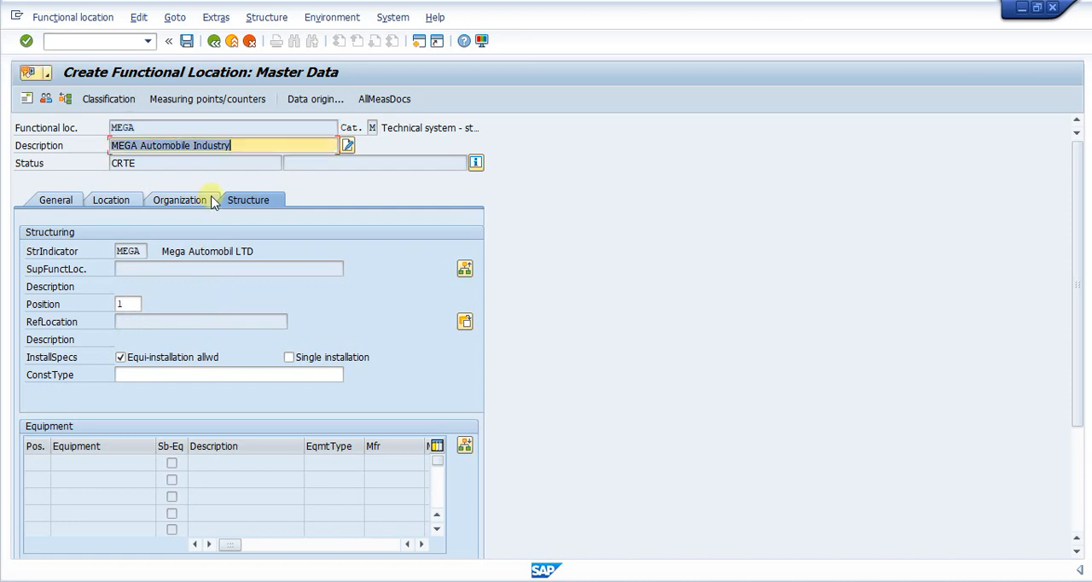
{"action": "left_click", "coordinate": [186, 41]}
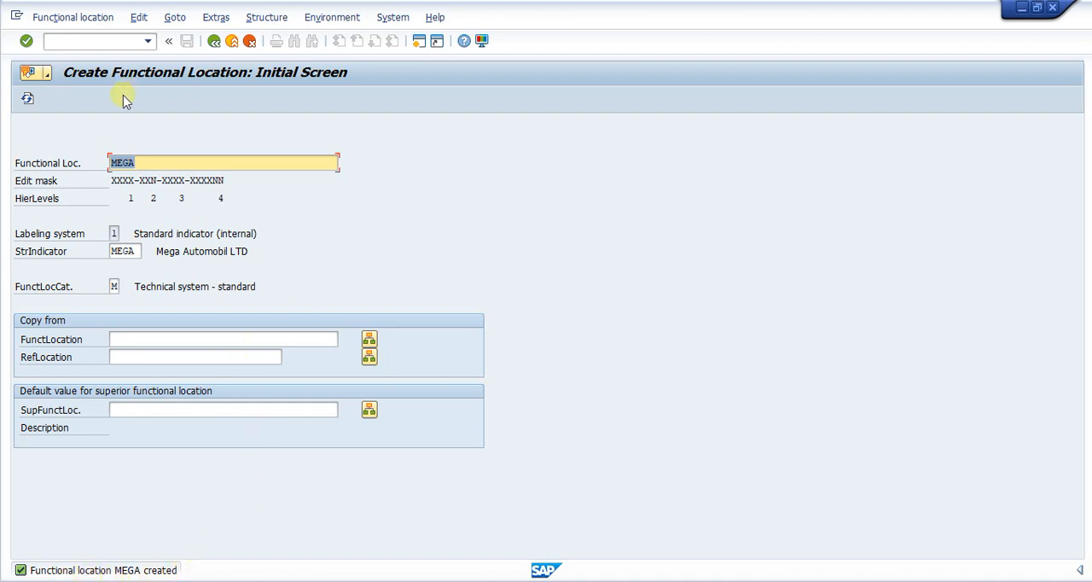
- Fill in the next functional location with the suggested earlier entry MEGA-UT1-PROD-SHMC01
{"action": "left_click", "coordinate": [81, 43]}
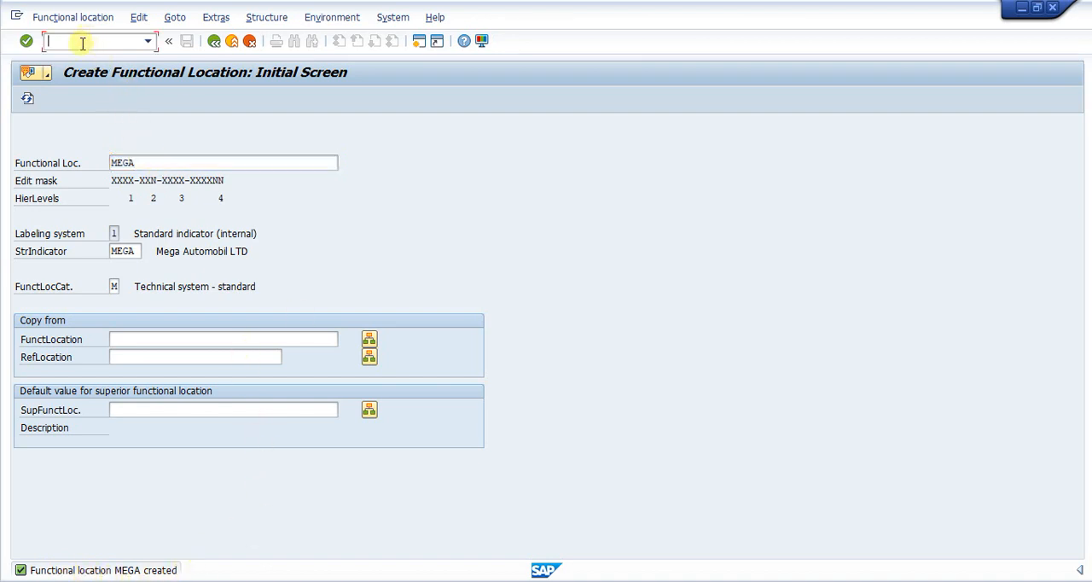
{"action": "left_click", "coordinate": [152, 167]}
{"action": "type", "text": "-"}
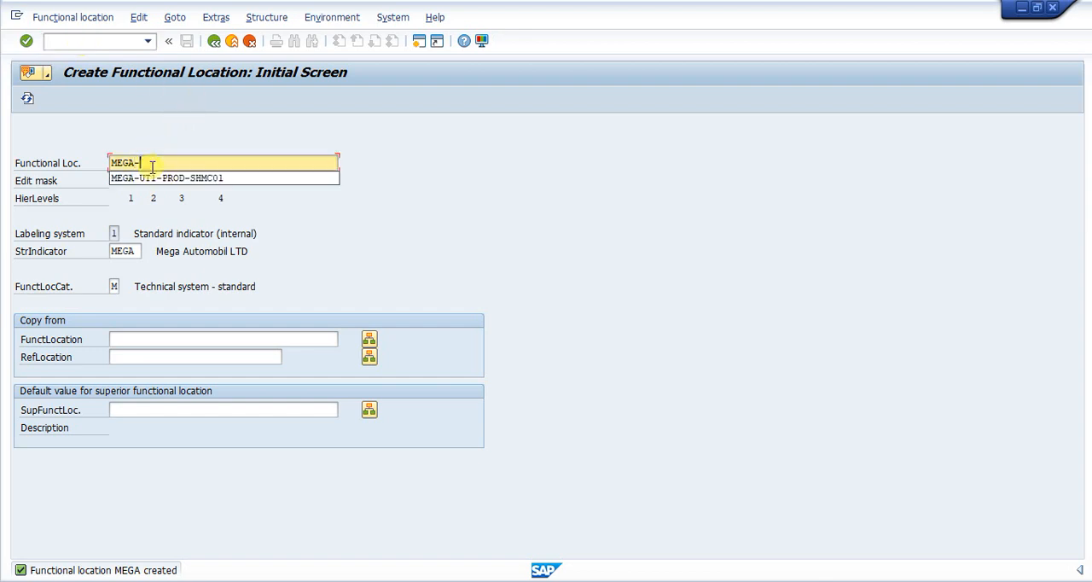
{"action": "left_click", "coordinate": [150, 179]}
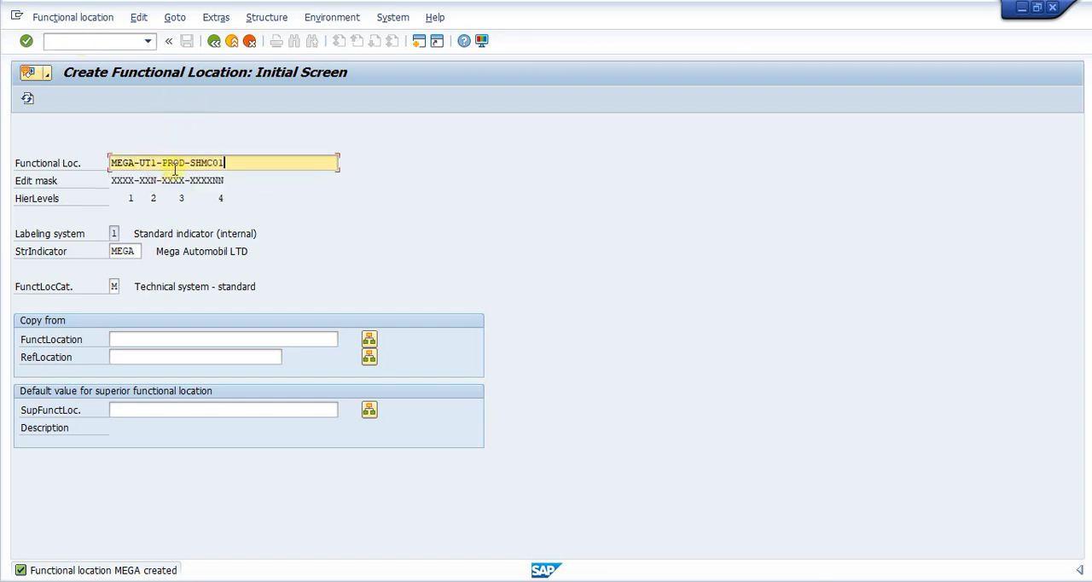
{"action": "double_click", "coordinate": [253, 163]}
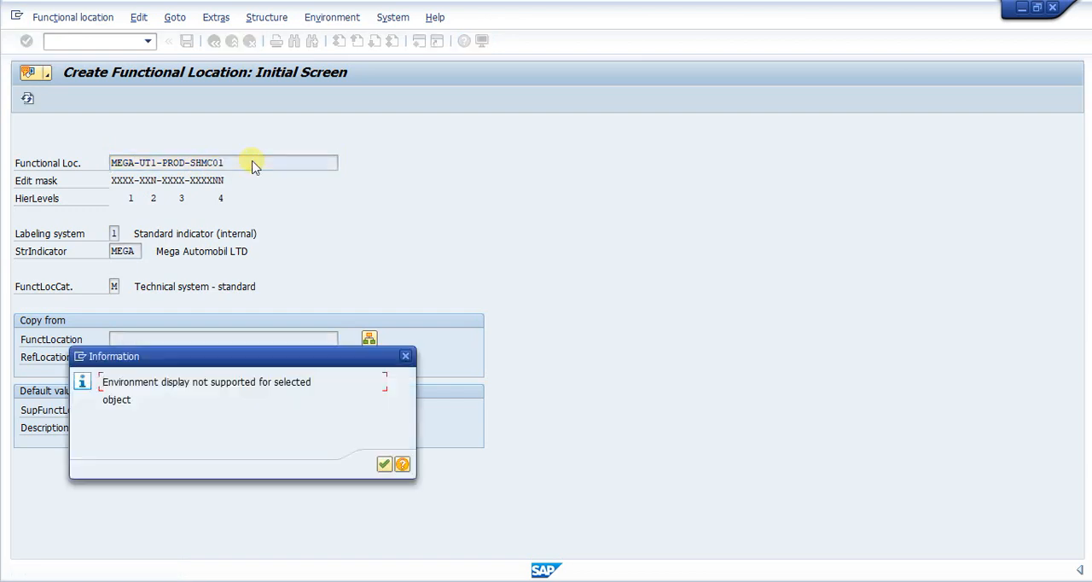
{"action": "left_click", "coordinate": [405, 355]}
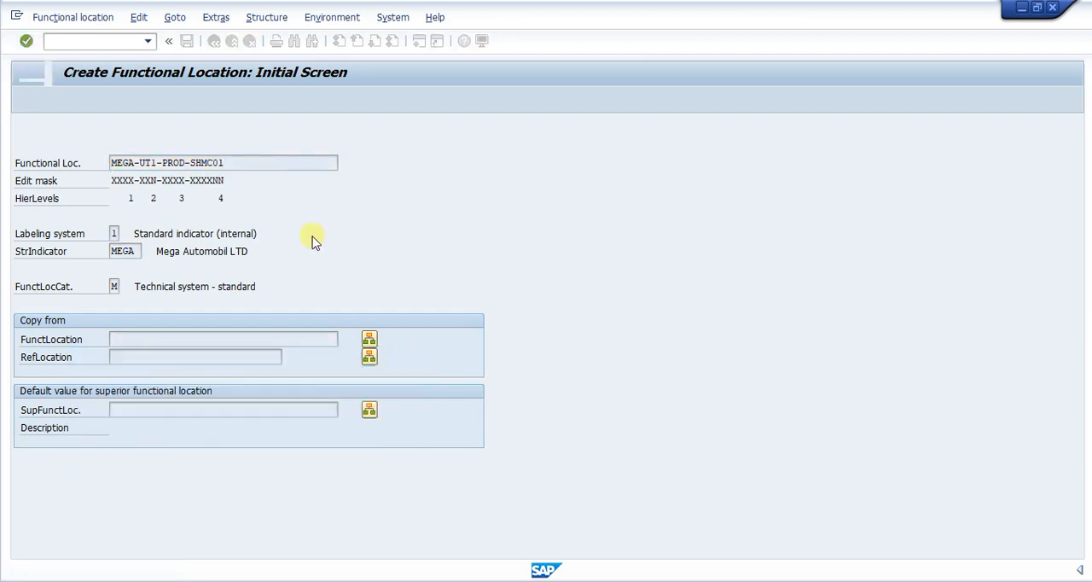
- Shorten the functional location label to MEGA-UT1 and proceed to its master data
{"action": "left_click", "coordinate": [251, 163]}
{"action": "key", "text": "BackSpace"}
{"action": "key", "text": "BackSpace"}
{"action": "key", "text": "BackSpace"}
{"action": "key", "text": "BackSpace"}
{"action": "key", "text": "BackSpace"}
{"action": "key", "text": "BackSpace"}
{"action": "key", "text": "BackSpace"}
{"action": "key", "text": "BackSpace"}
{"action": "key", "text": "BackSpace"}
{"action": "key", "text": "BackSpace"}
{"action": "key", "text": "BackSpace"}
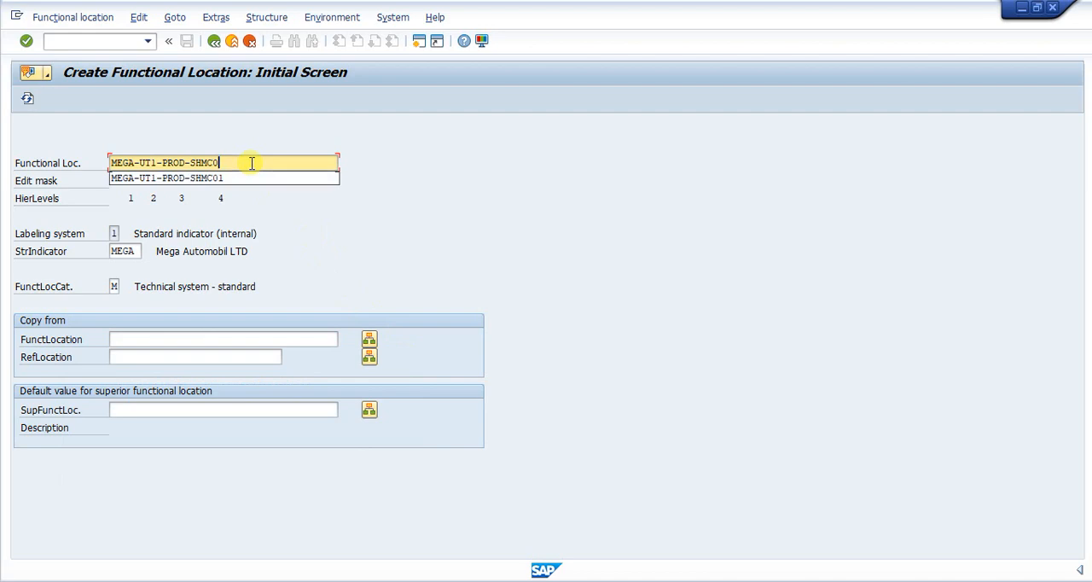
{"action": "key", "text": "BackSpace"}
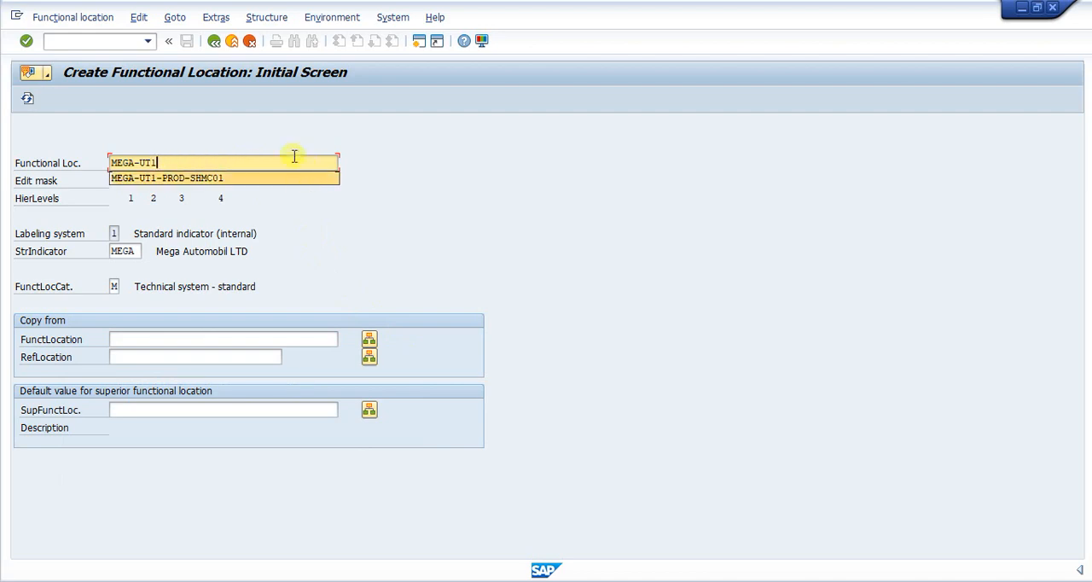
{"action": "key", "text": "Escape"}
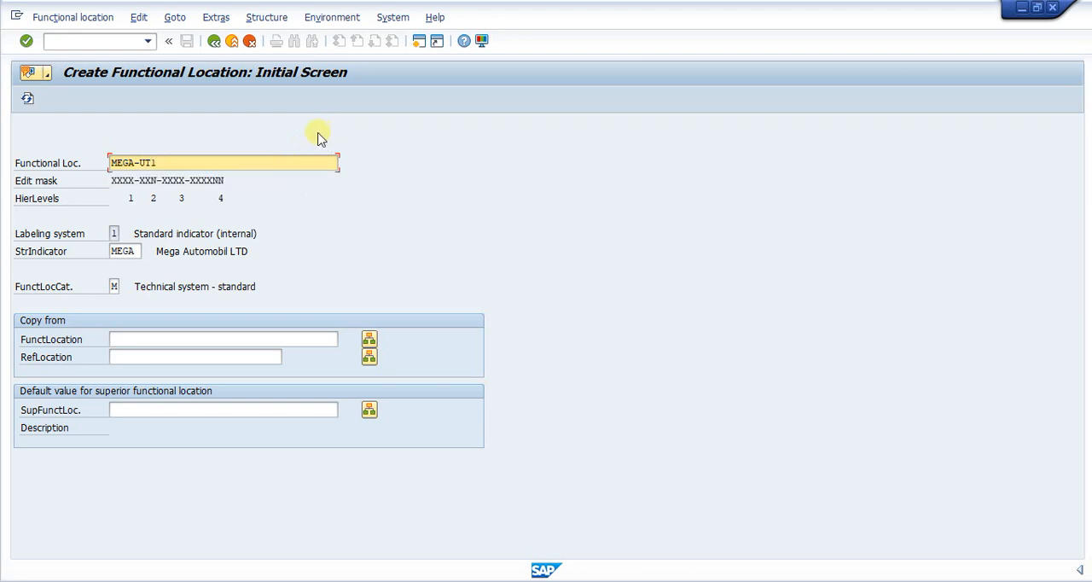
{"action": "left_click", "coordinate": [177, 167]}
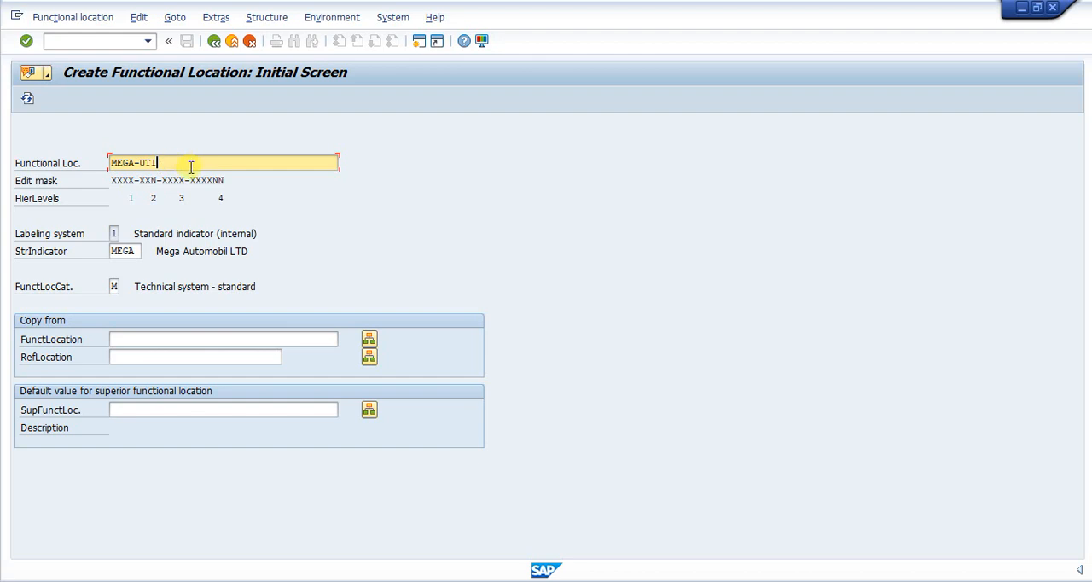
{"action": "key", "text": "Return"}
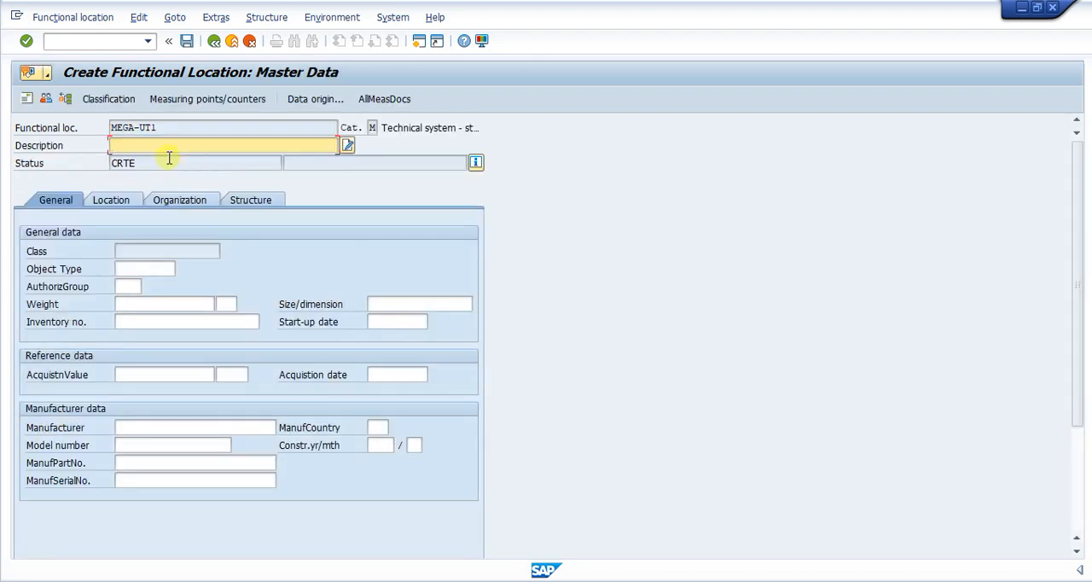
- Describe functional location MEGA-UT1 as Unit 1 and check its location and organization data
{"action": "key", "text": "BackSpace"}
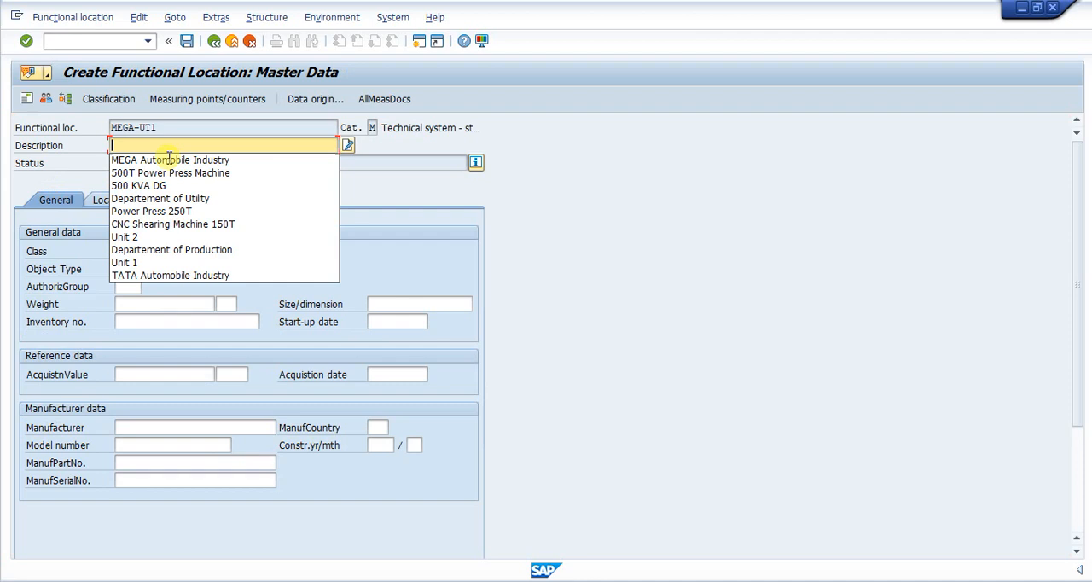
{"action": "left_click", "coordinate": [133, 263]}
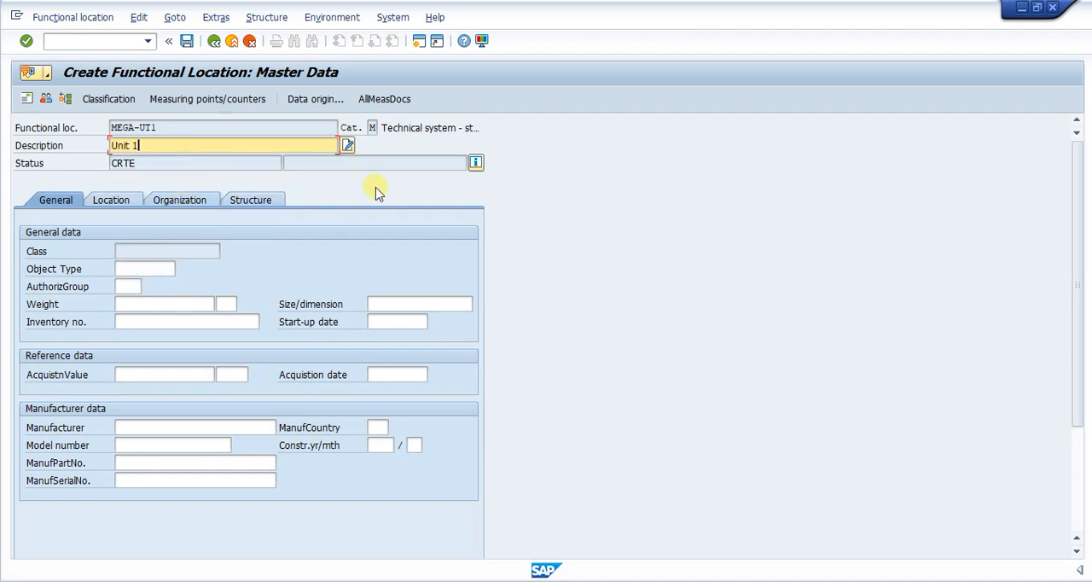
{"action": "key", "text": "Return"}
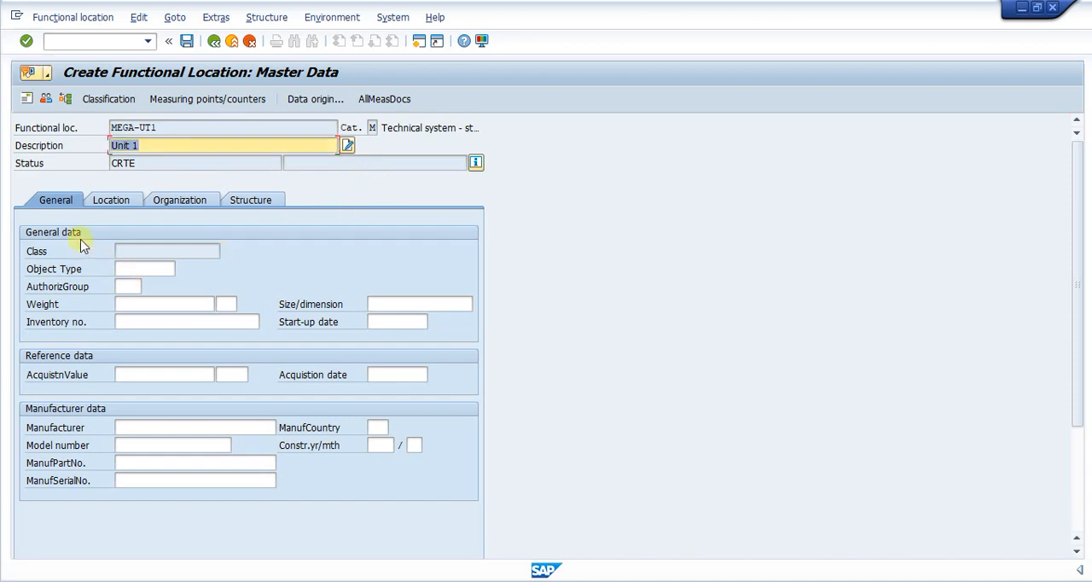
{"action": "left_click", "coordinate": [112, 201]}
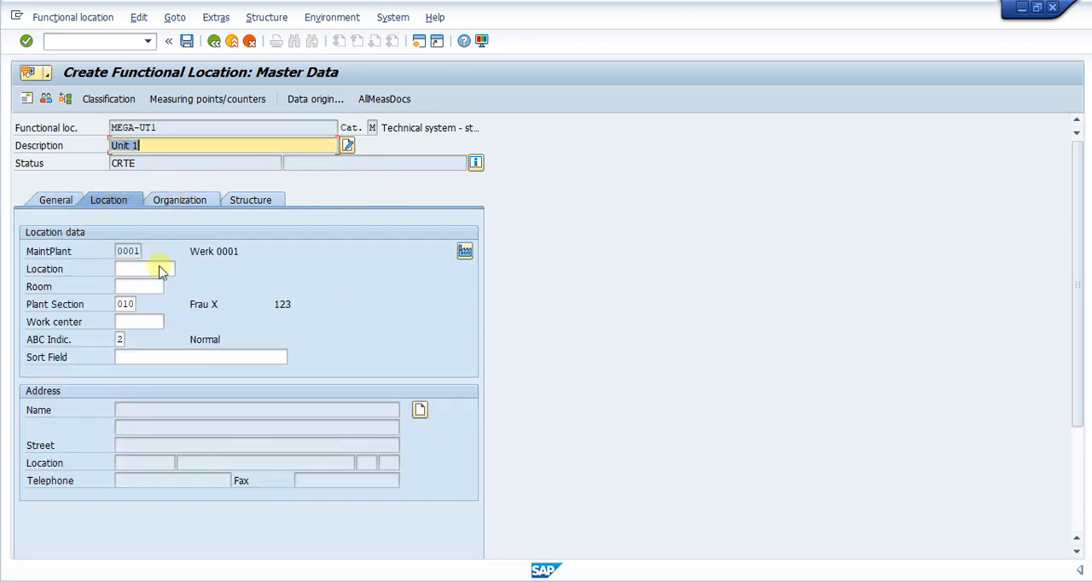
{"action": "left_click", "coordinate": [181, 205]}
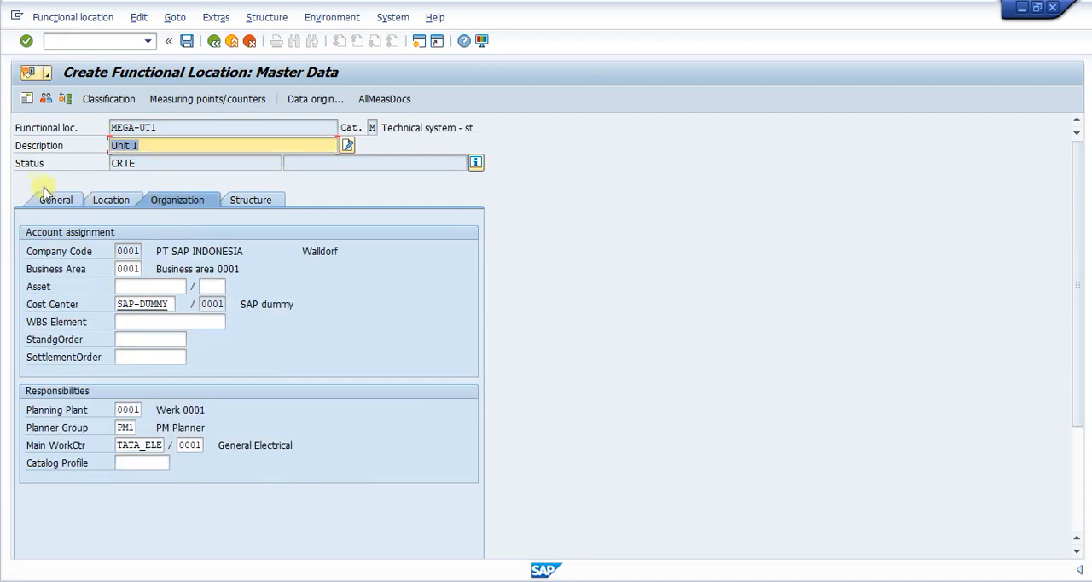
- Review the general, location and organization data of functional location MEGA-UT1
{"action": "left_click", "coordinate": [61, 203]}
{"action": "left_click", "coordinate": [174, 200]}
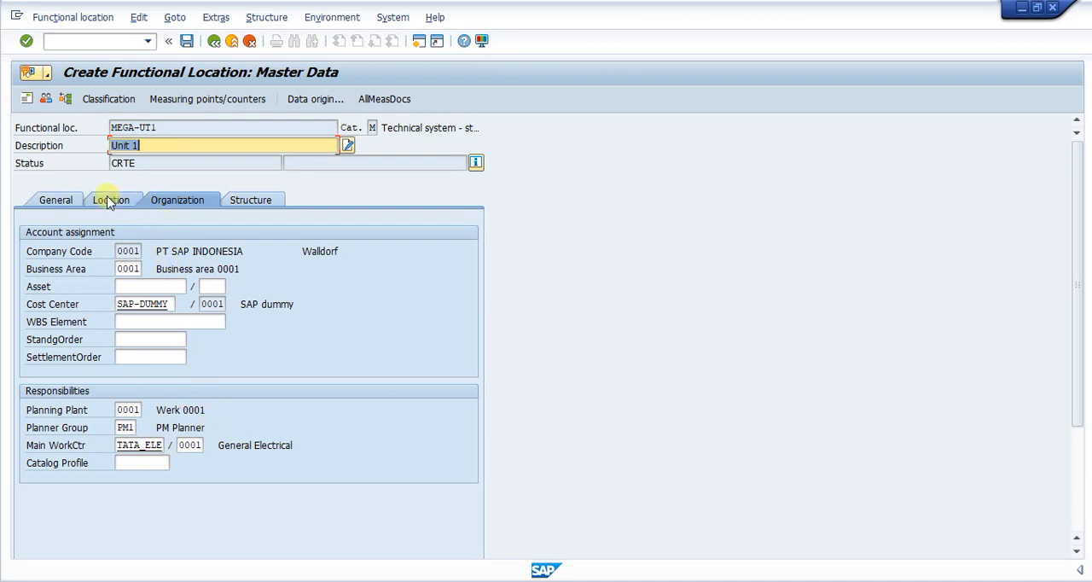
{"action": "left_click", "coordinate": [128, 127]}
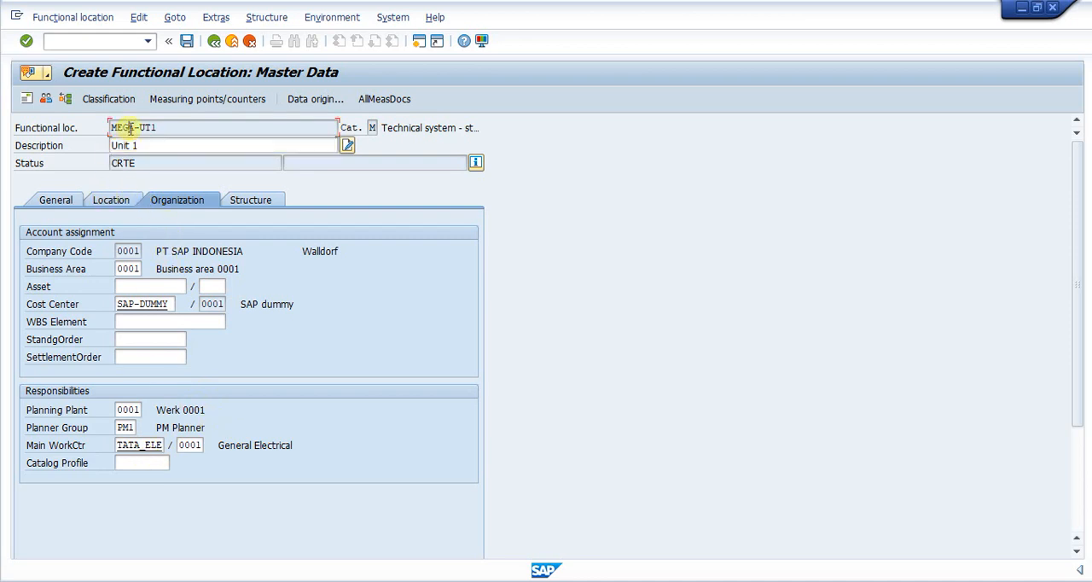
{"action": "left_click", "coordinate": [111, 200]}
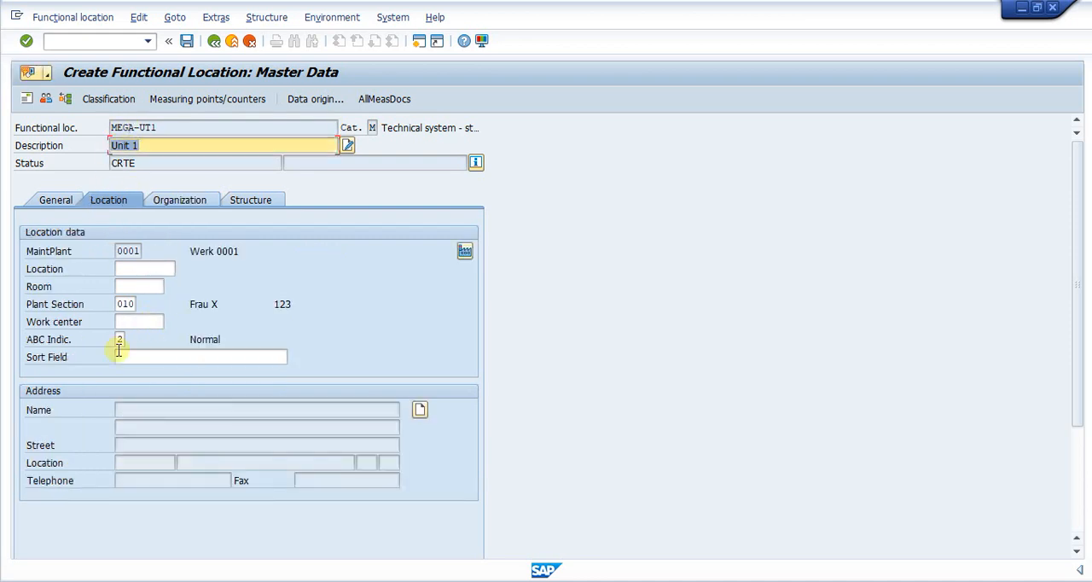
{"action": "left_click", "coordinate": [53, 201]}
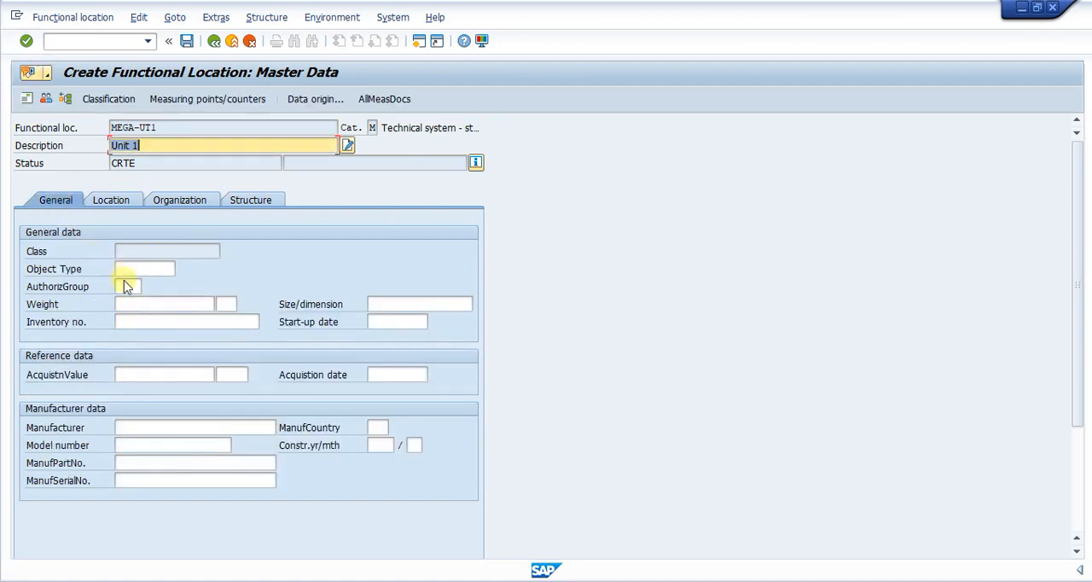
{"action": "left_click", "coordinate": [194, 203]}
- Set the position to 2 in the structure data of MEGA-UT1 and save the functional location
{"action": "left_click", "coordinate": [245, 200]}
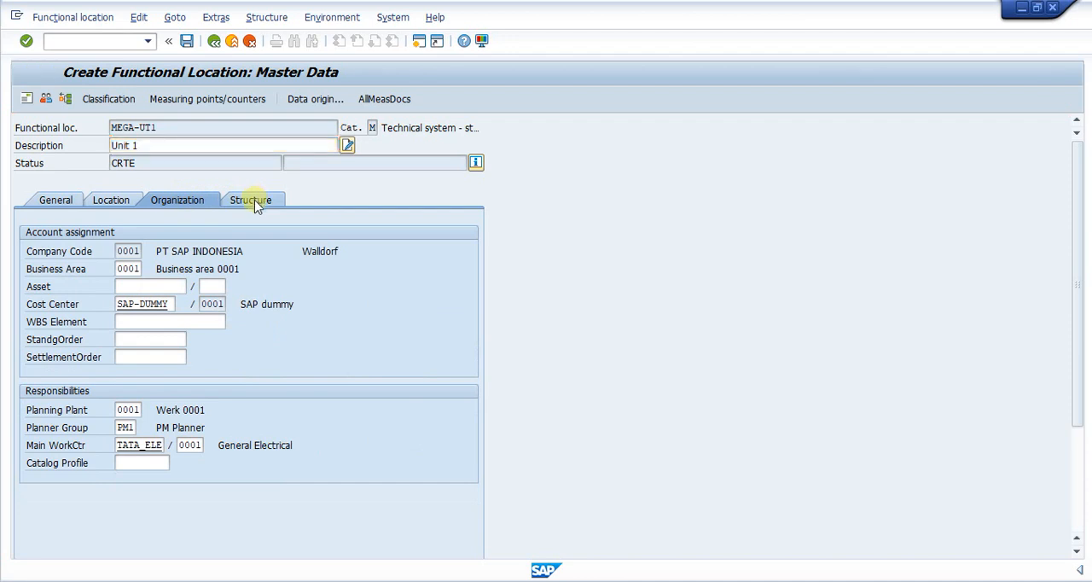
{"action": "left_click", "coordinate": [127, 305]}
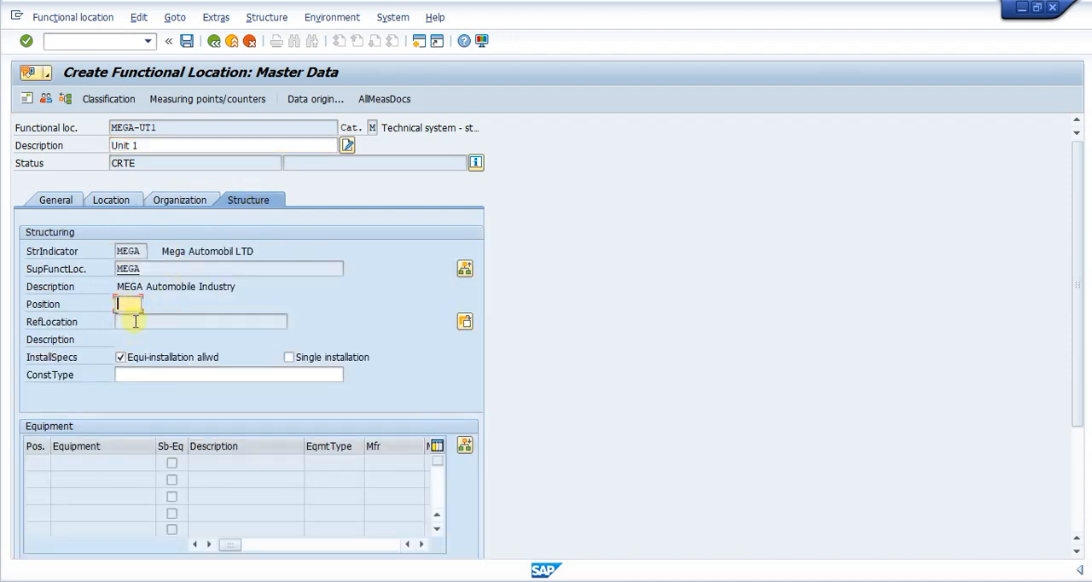
{"action": "type", "text": "2"}
{"action": "left_click_drag", "start_coordinate": [140, 144], "coordinate": [99, 147]}
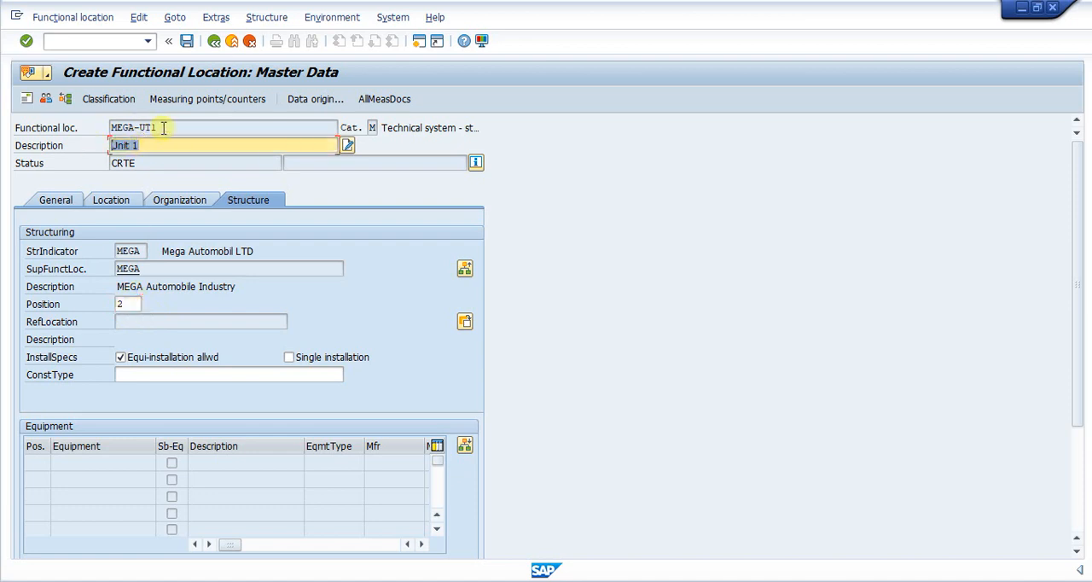
{"action": "left_click", "coordinate": [186, 41]}
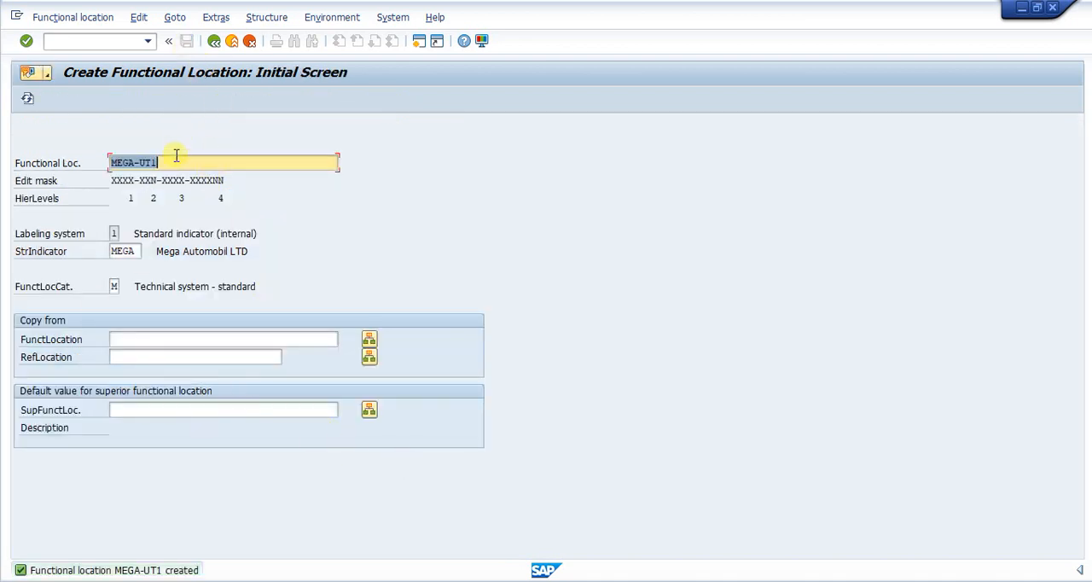
- Start a new functional location labelled MEGA-UT2 and describe it as Unit 2
{"action": "left_click", "coordinate": [181, 163]}
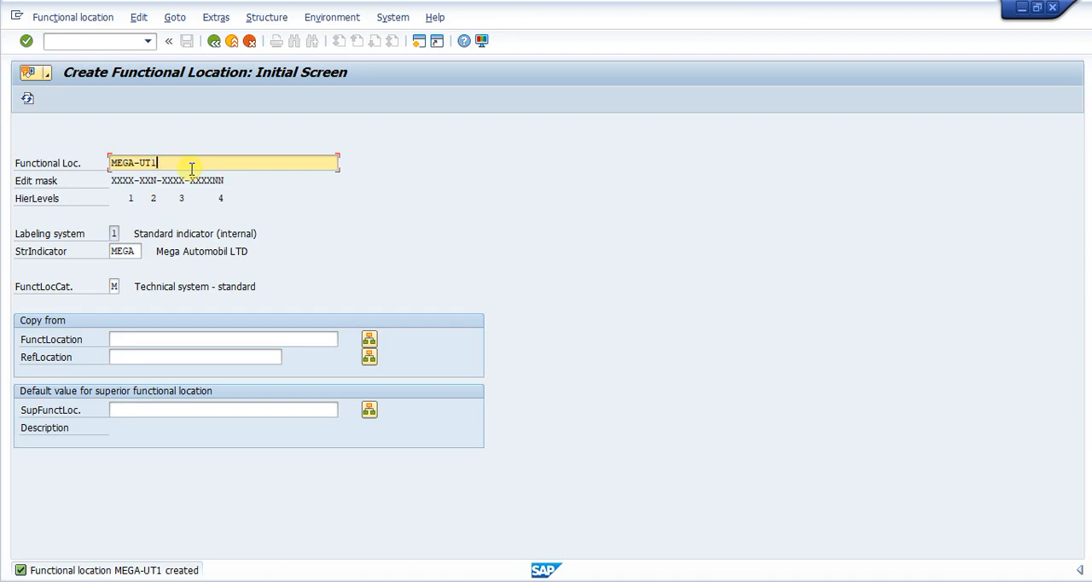
{"action": "key", "text": "BackSpace"}
{"action": "type", "text": "2"}
{"action": "key", "text": "Return"}
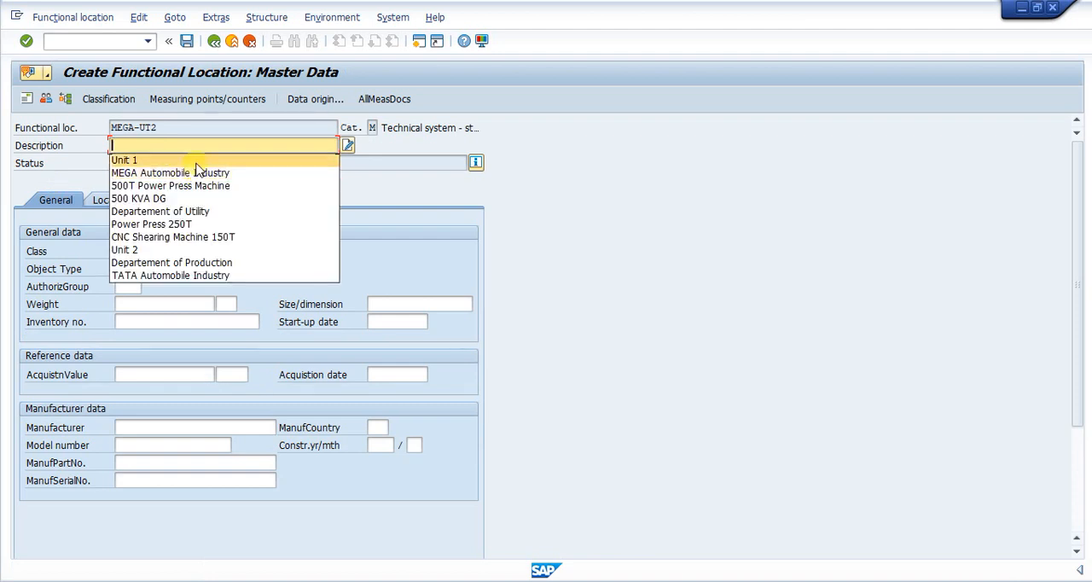
{"action": "left_click", "coordinate": [145, 161]}
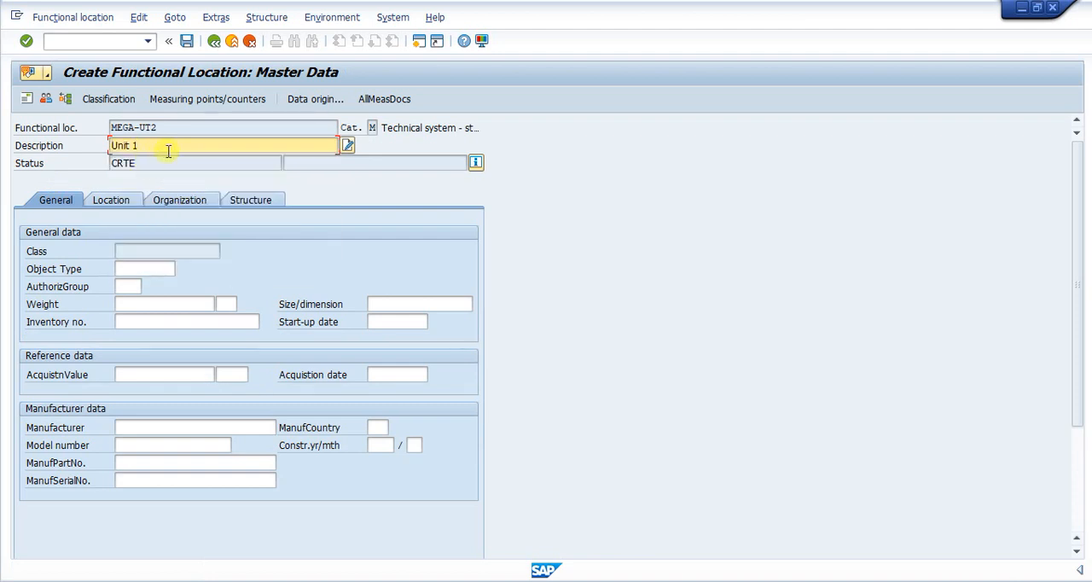
{"action": "key", "text": "BackSpace"}
{"action": "type", "text": "2"}
{"action": "key", "text": "Return"}
- Set the position to 2 in the structure data of MEGA-UT2 and save the functional location
{"action": "left_click", "coordinate": [236, 203]}
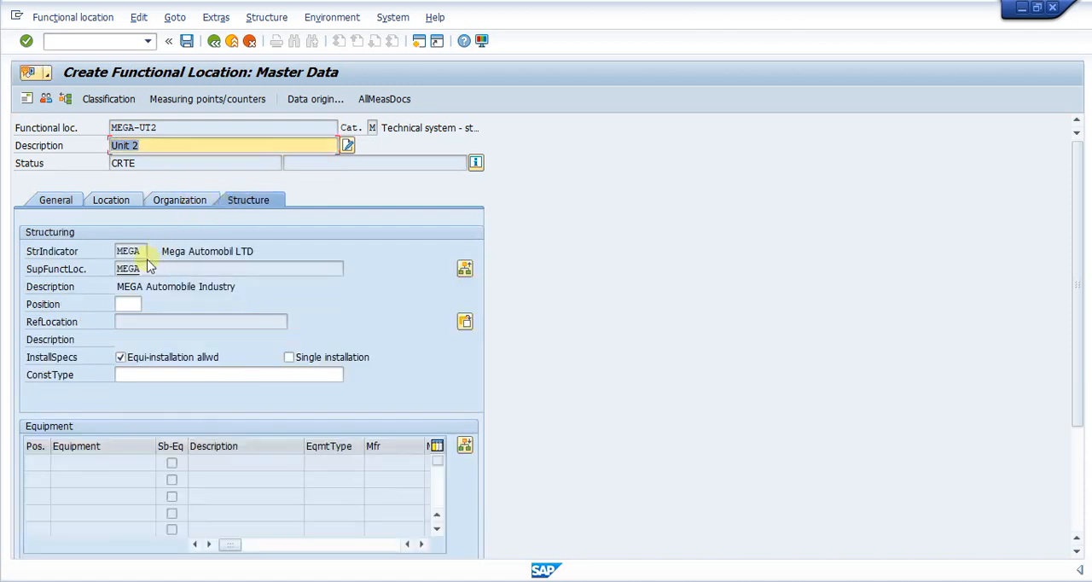
{"action": "left_click", "coordinate": [128, 304]}
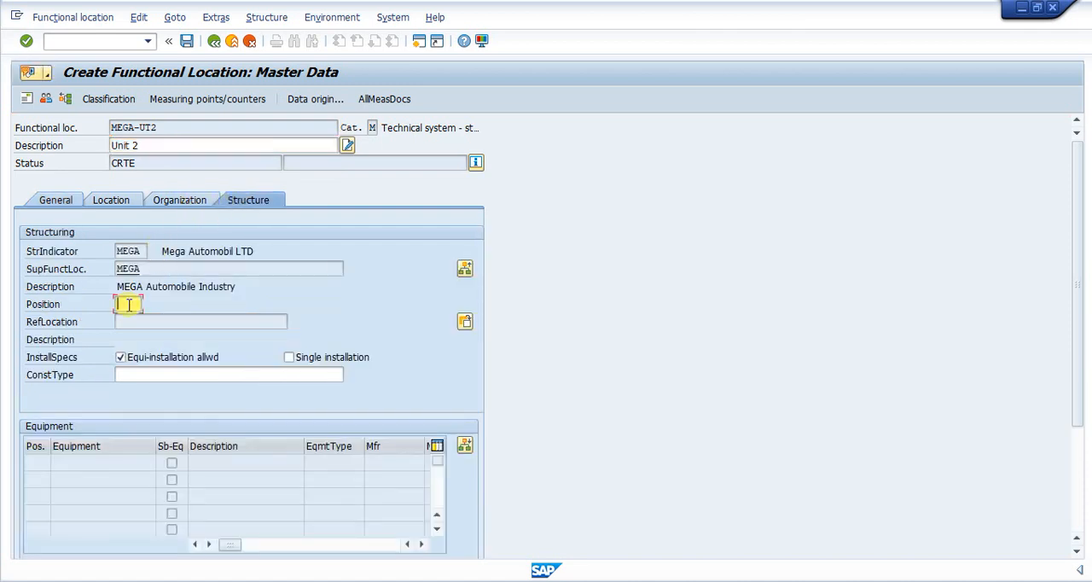
{"action": "left_click", "coordinate": [186, 41]}
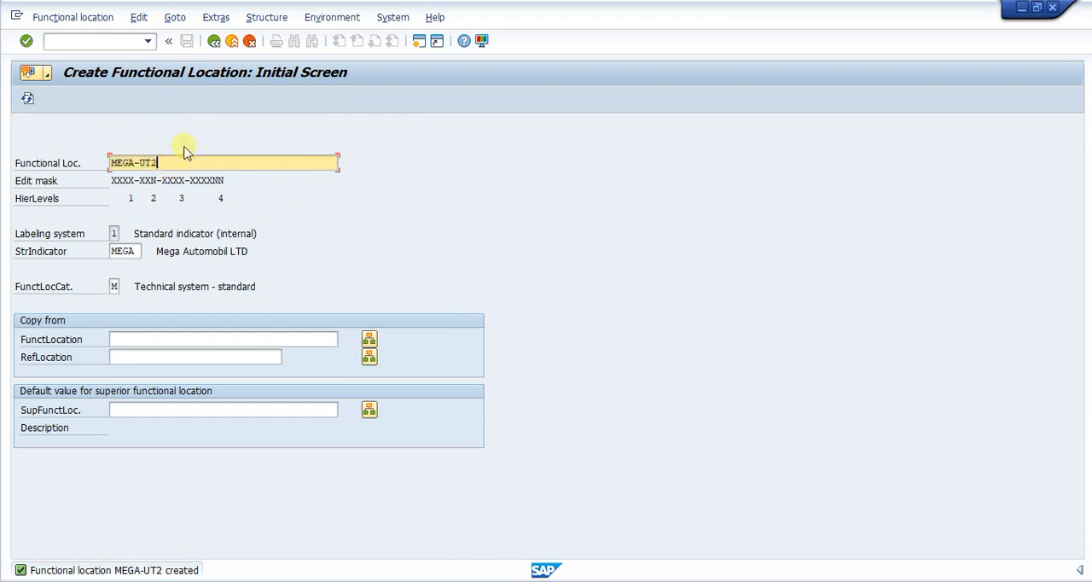
- Start the third-level functional location MEGA-UT1-PROD and describe it with the earlier entry Departement of Production
{"action": "key", "text": "BackSpace"}
{"action": "type", "text": "10"}
{"action": "key", "text": "BackSpace"}
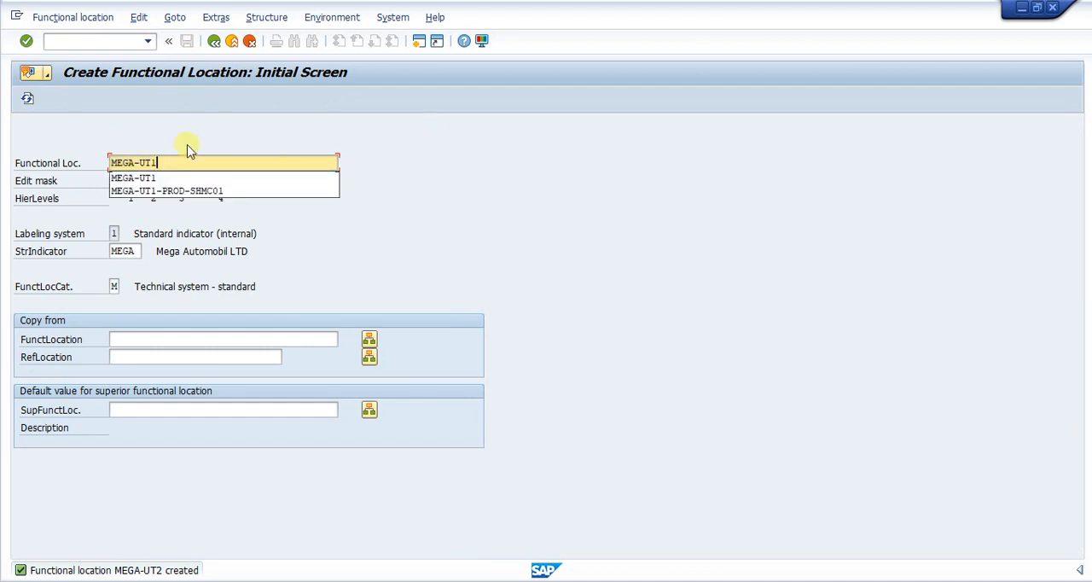
{"action": "type", "text": "-PROD"}
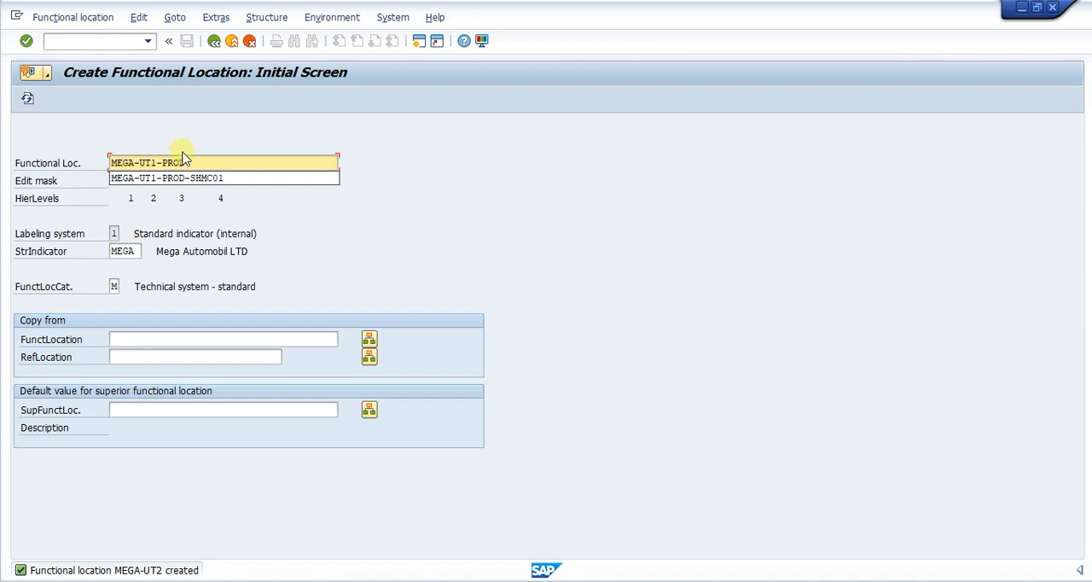
{"action": "key", "text": "Return"}
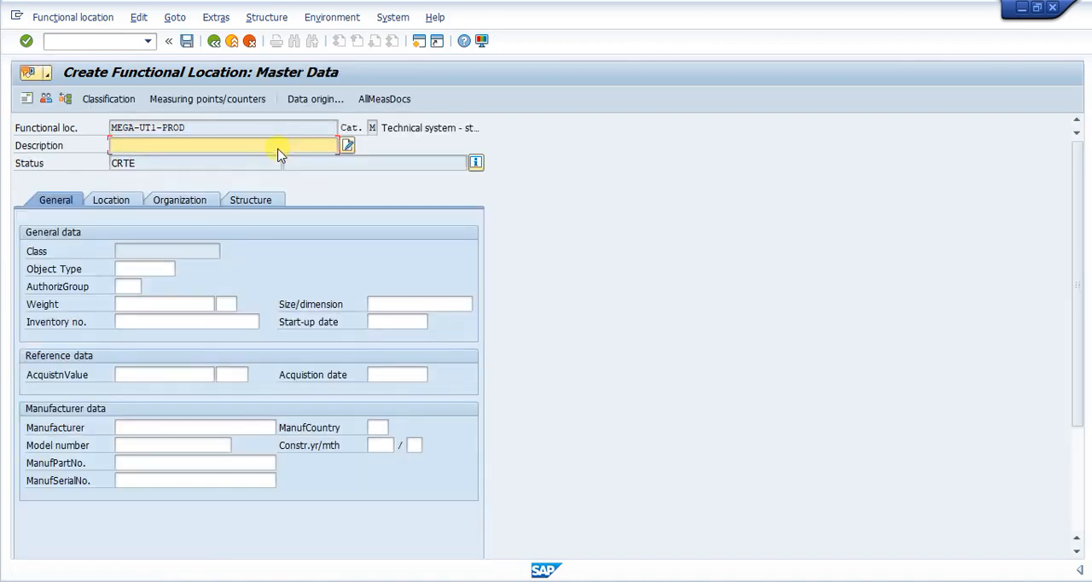
{"action": "left_click", "coordinate": [255, 145]}
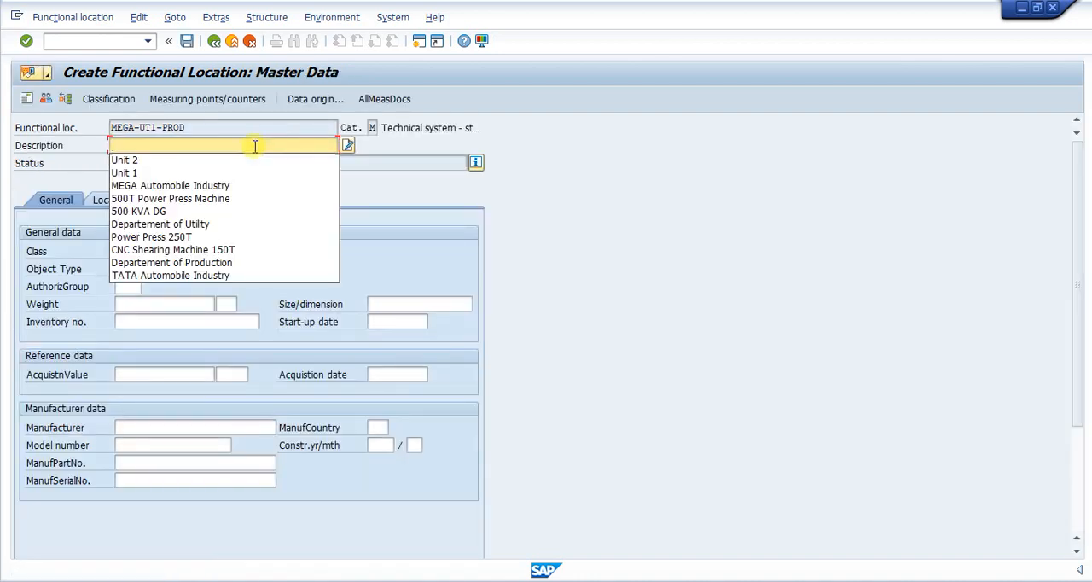
{"action": "left_click", "coordinate": [173, 263]}
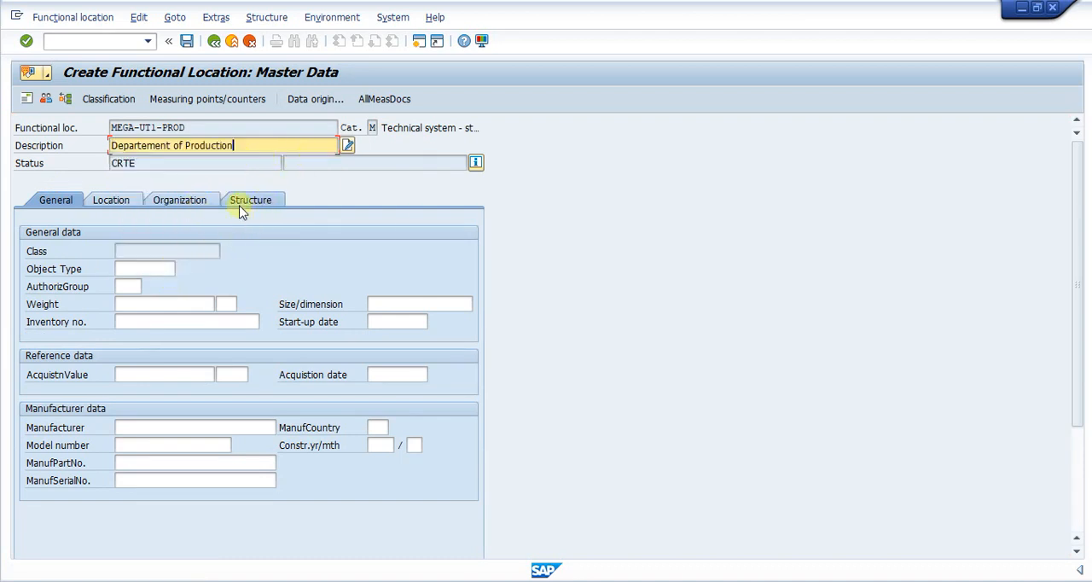
- Set the position to 3 in the structure data of MEGA-UT1-PROD and save the functional location
{"action": "left_click", "coordinate": [115, 202]}
{"action": "left_click", "coordinate": [170, 202]}
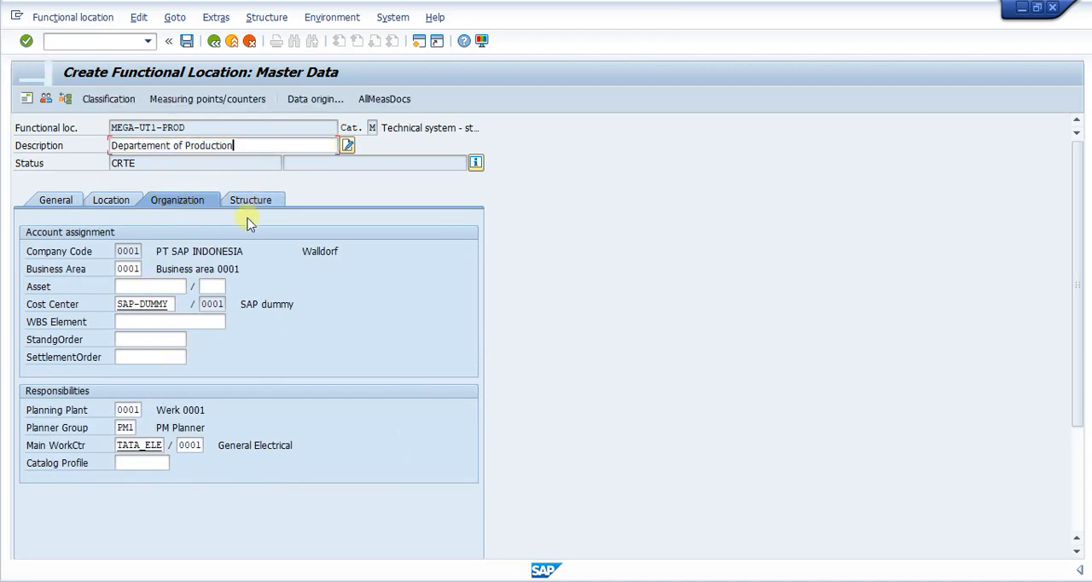
{"action": "left_click", "coordinate": [255, 203]}
{"action": "left_click", "coordinate": [134, 305]}
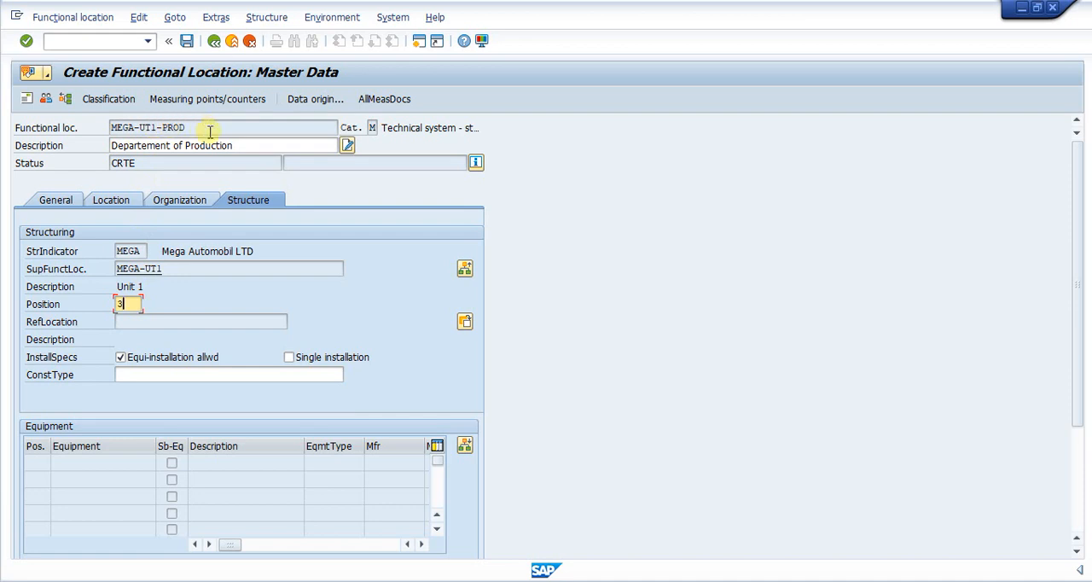
{"action": "left_click", "coordinate": [186, 41]}
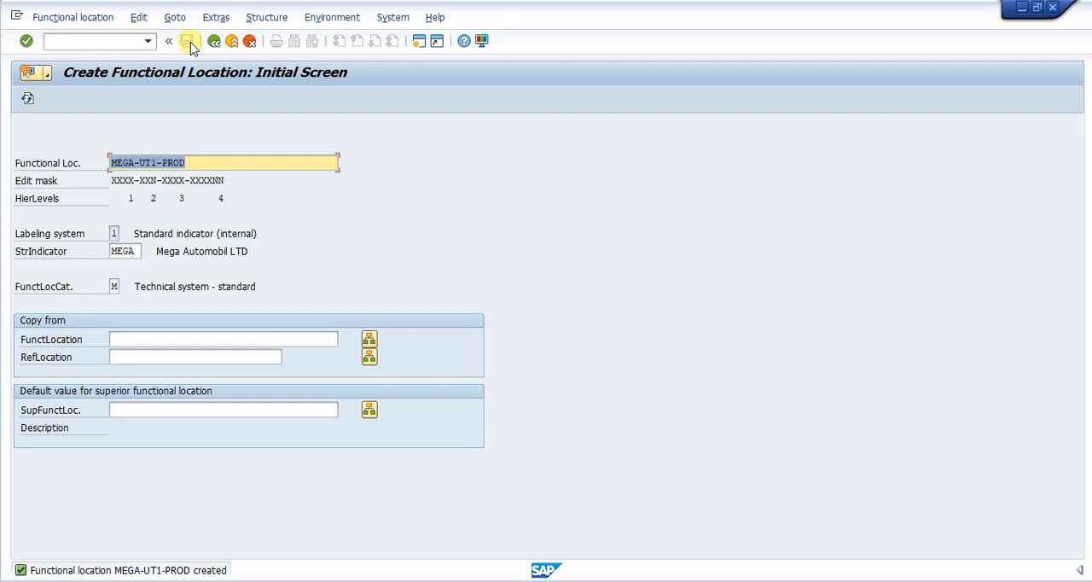
- Start the fourth-level functional location MEGA-UT1-PROD-SHMC01 and describe it with the earlier entry CNC Shearing Machine 150T
{"action": "left_click", "coordinate": [198, 163]}
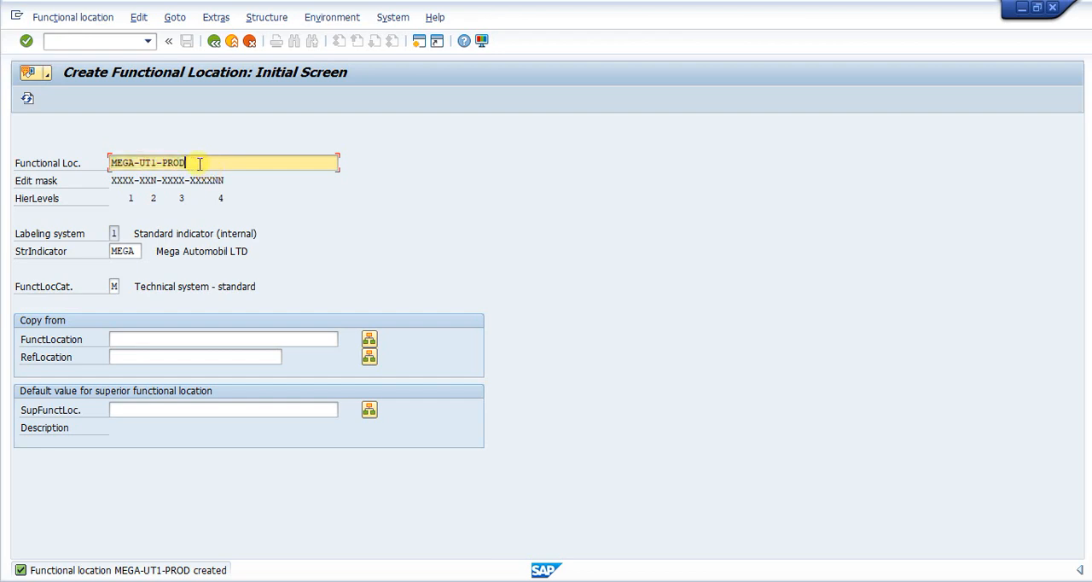
{"action": "type", "text": "-"}
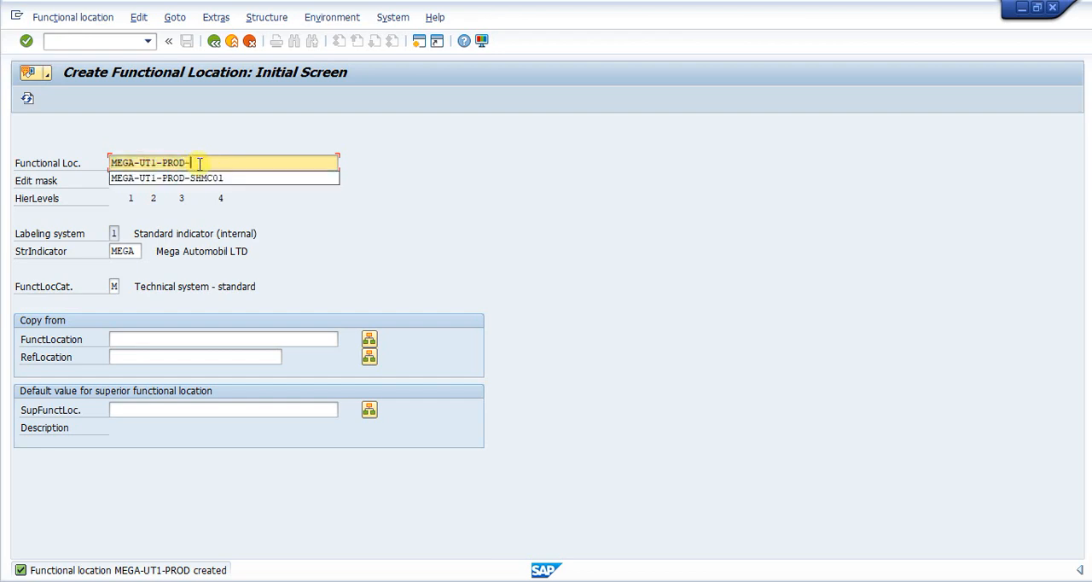
{"action": "left_click", "coordinate": [199, 176]}
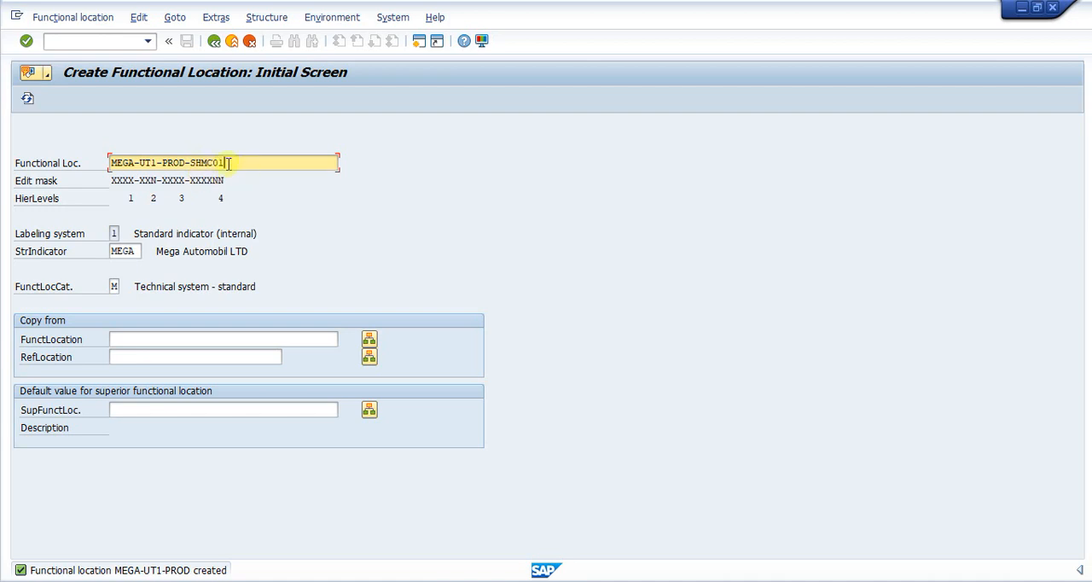
{"action": "key", "text": "Return"}
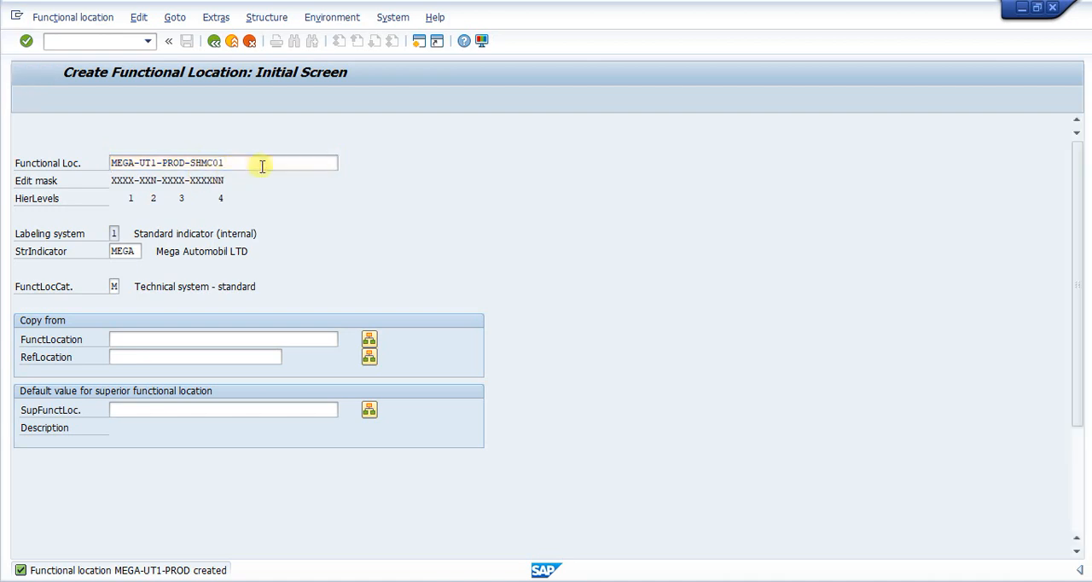
{"action": "key", "text": "BackSpace"}
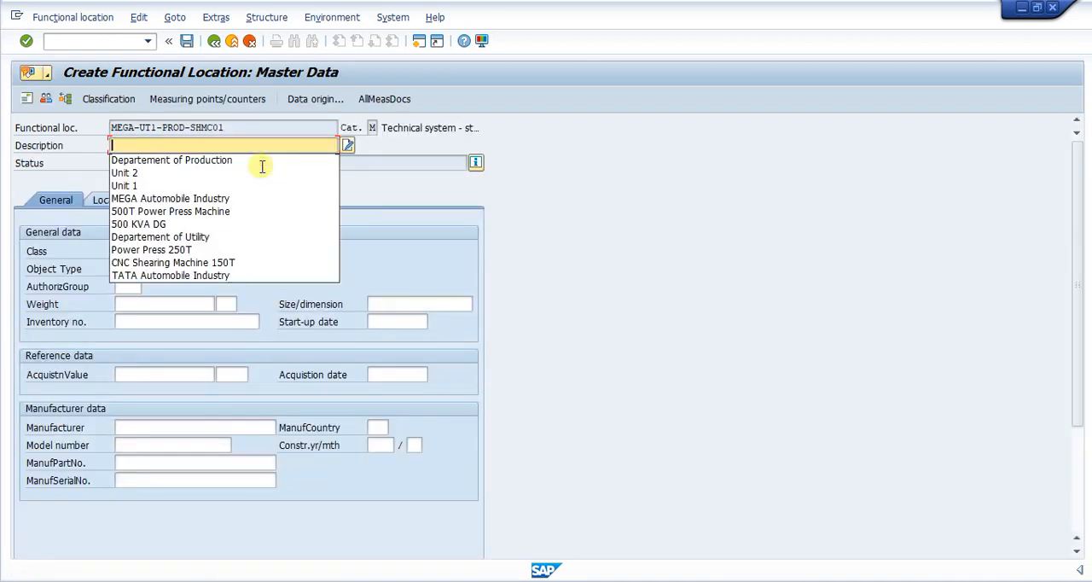
{"action": "left_click", "coordinate": [217, 288]}
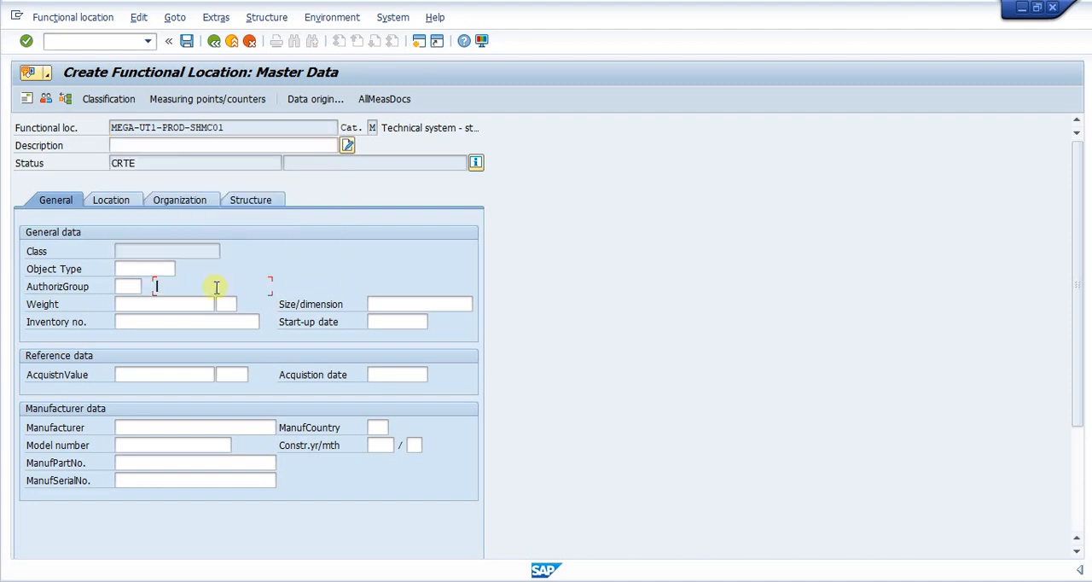
{"action": "left_click", "coordinate": [239, 146]}
{"action": "key", "text": "BackSpace"}
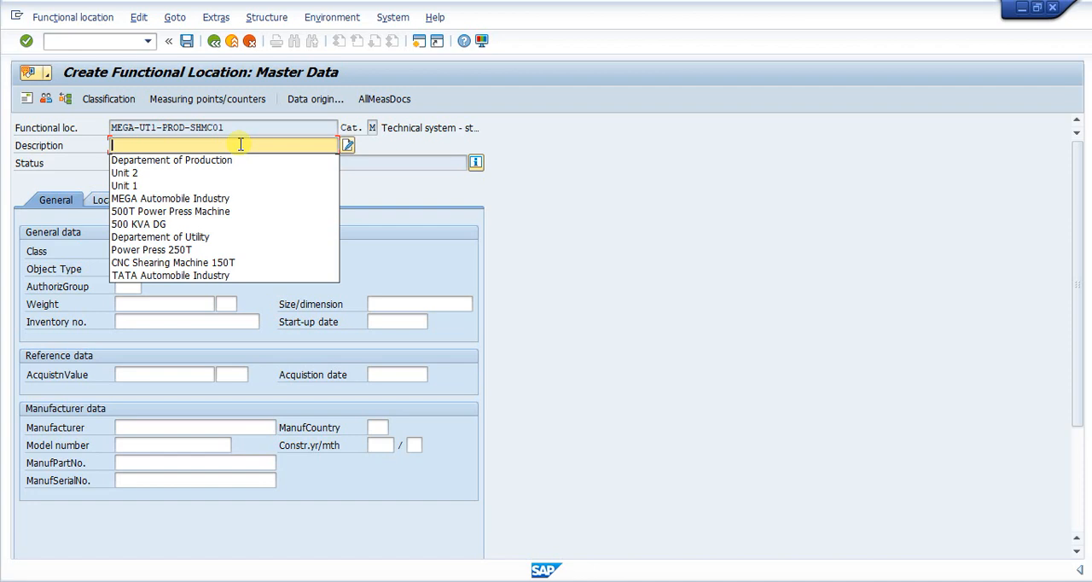
{"action": "left_click", "coordinate": [193, 263]}
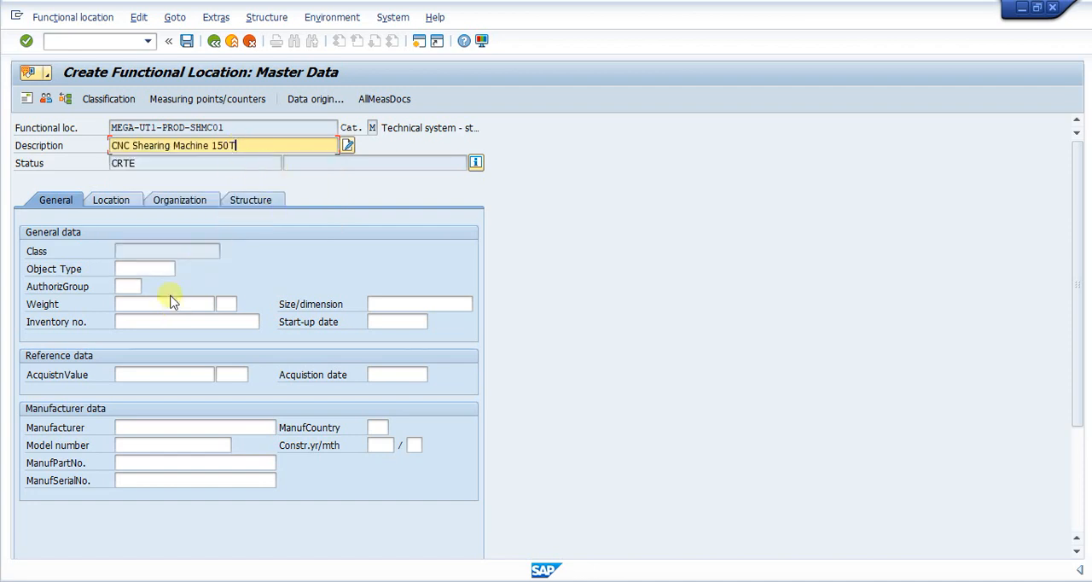
- Set the position to 4 in the structure data of MEGA-UT1-PROD-SHMC01 and save the functional location
{"action": "left_click", "coordinate": [171, 199]}
{"action": "left_click", "coordinate": [112, 203]}
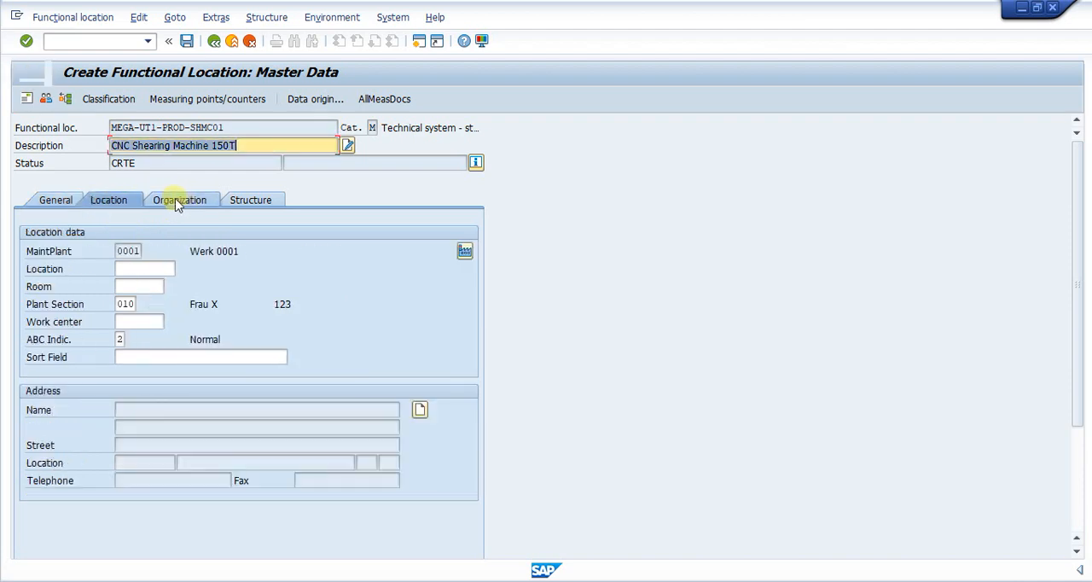
{"action": "left_click", "coordinate": [233, 199]}
{"action": "left_click", "coordinate": [136, 302]}
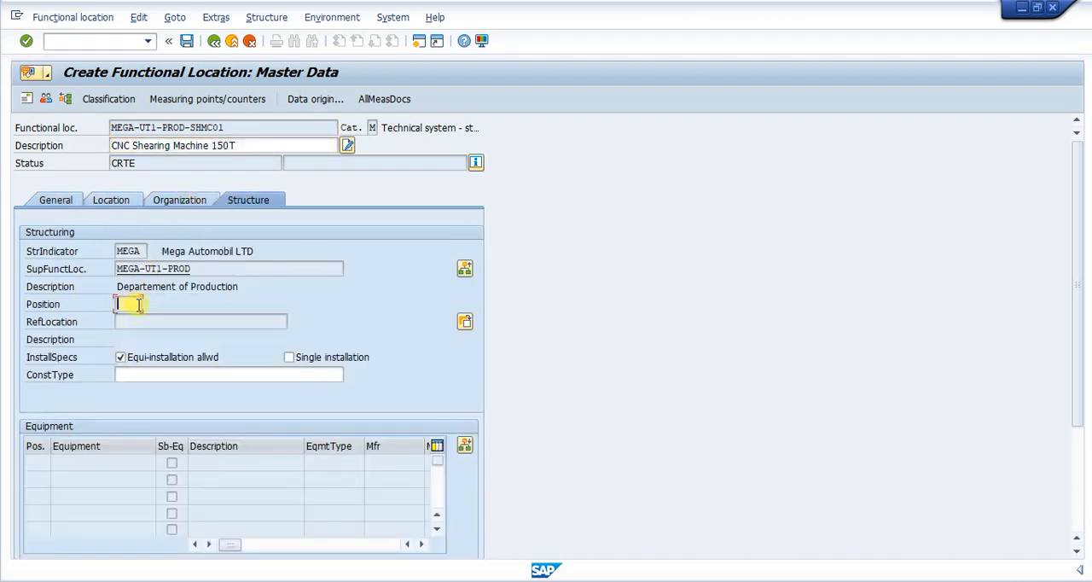
{"action": "left_click", "coordinate": [185, 42]}
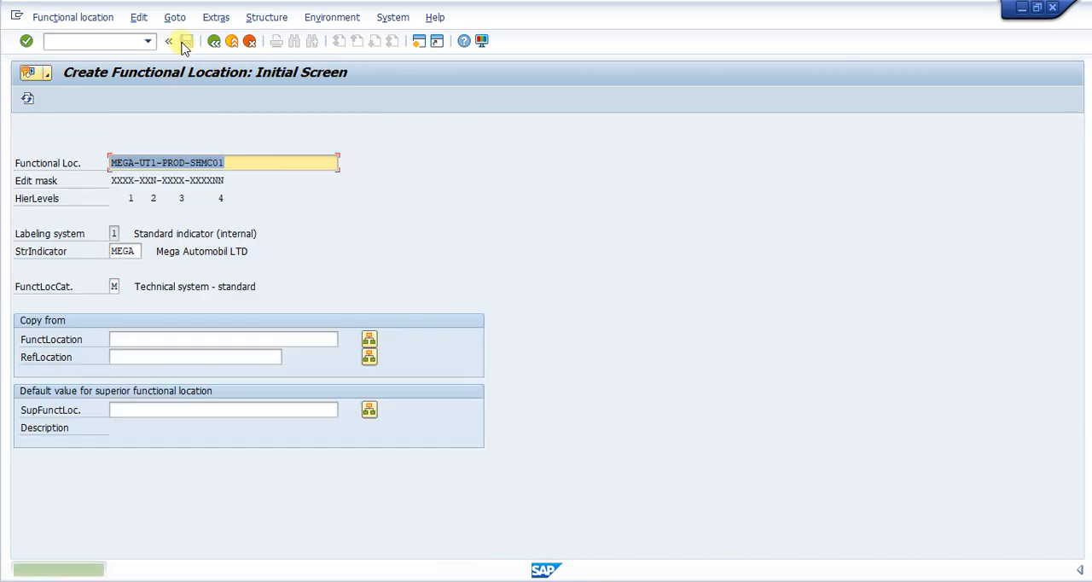
- Change the label for the next functional location to MEGA-UT2-QLTY
{"action": "left_click", "coordinate": [258, 163]}
{"action": "key", "text": "BackSpace"}
{"action": "key", "text": "BackSpace"}
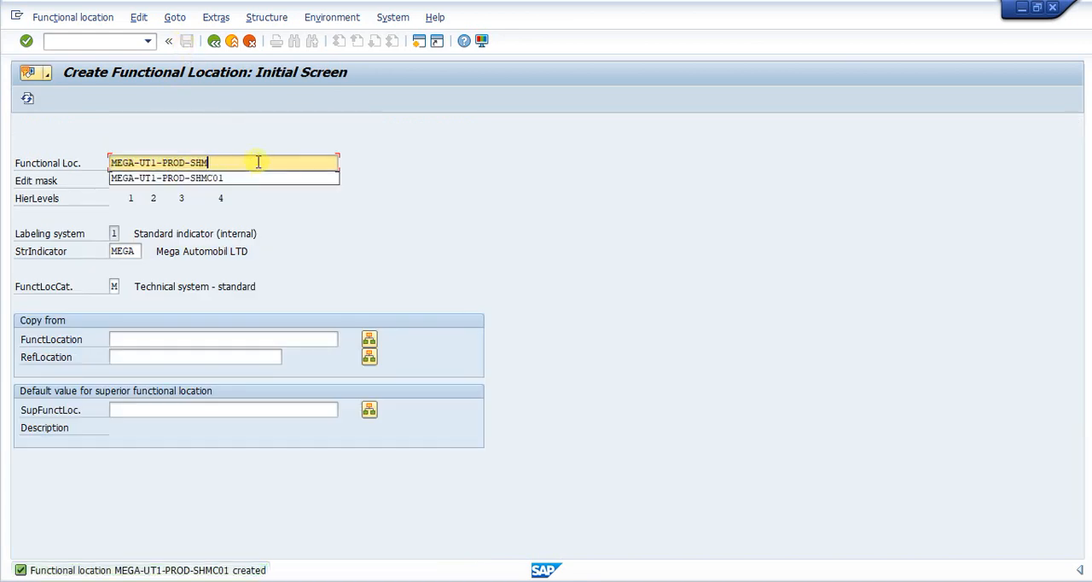
{"action": "key", "text": "BackSpace"}
{"action": "key", "text": "BackSpace"}
{"action": "key", "text": "BackSpace"}
{"action": "key", "text": "BackSpace"}
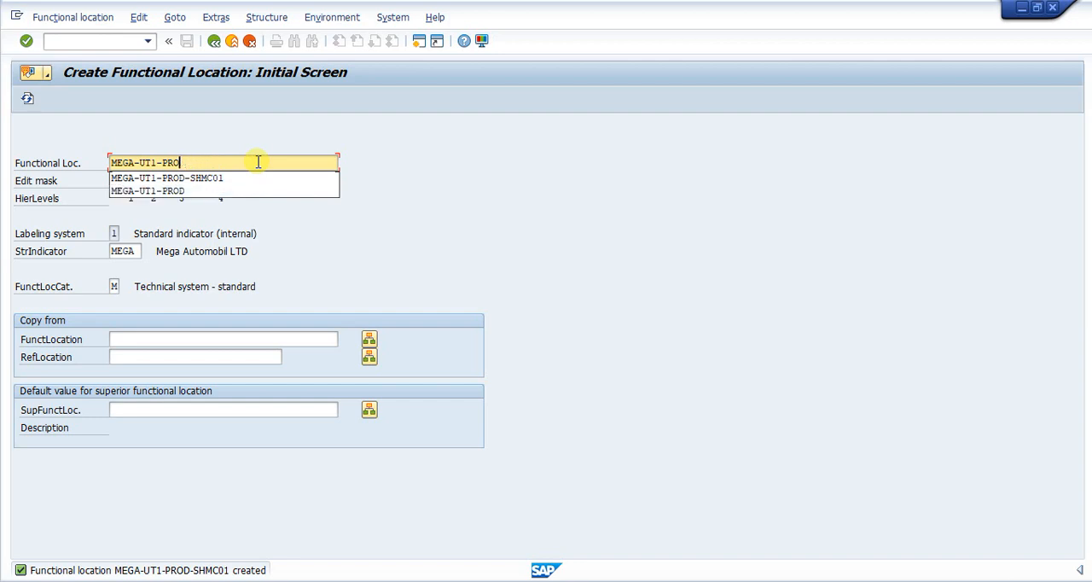
{"action": "key", "text": "BackSpace"}
{"action": "key", "text": "BackSpace"}
{"action": "type", "text": "2"}
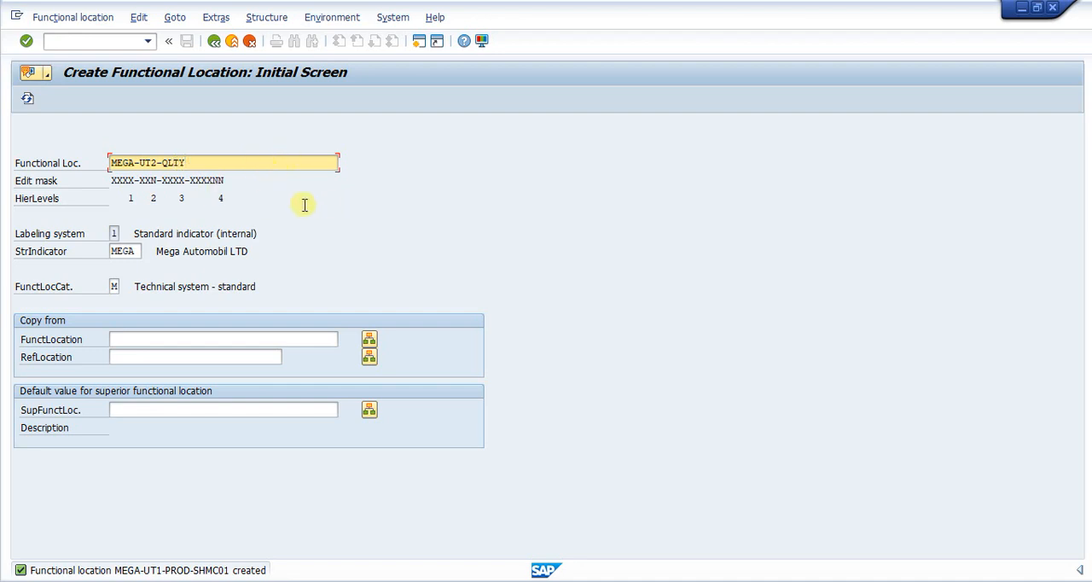
- Create functional location MEGA-UT2-QLTY with the earlier description Departement of Utility and structure position 3, and save it
{"action": "key", "text": "Return"}
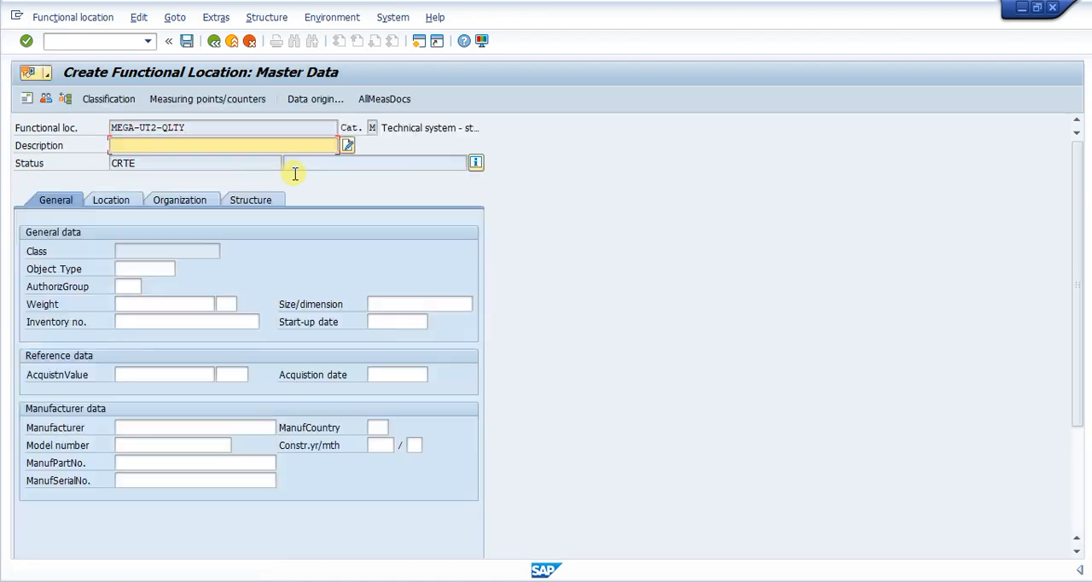
{"action": "left_click", "coordinate": [295, 145]}
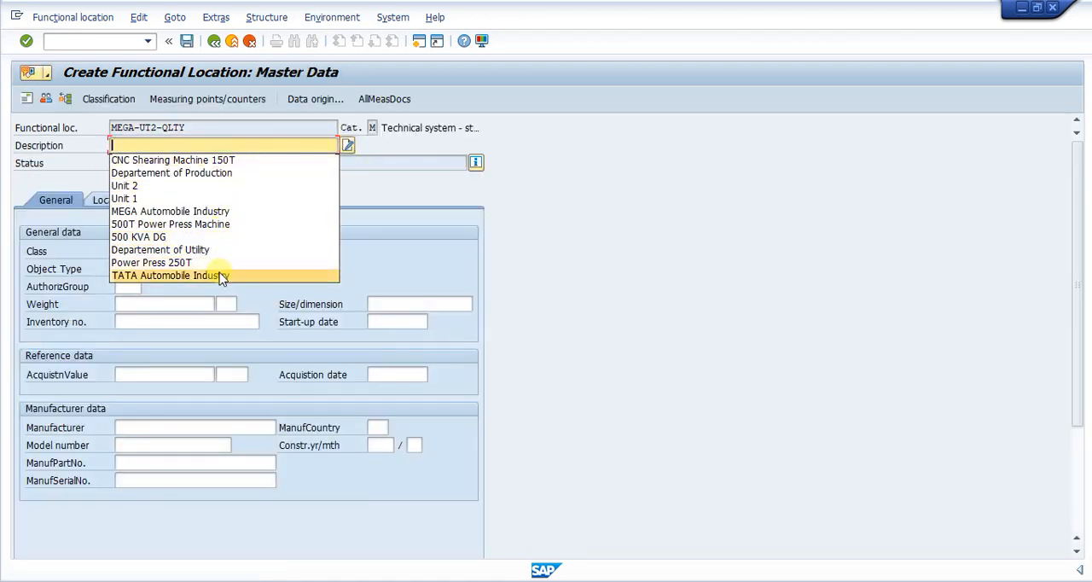
{"action": "left_click", "coordinate": [213, 250]}
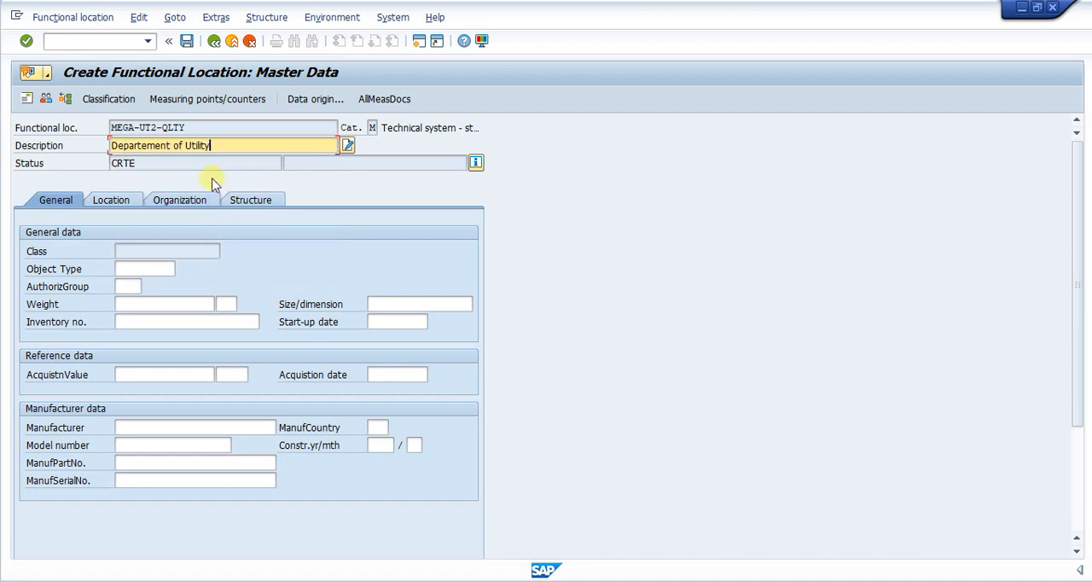
{"action": "left_click", "coordinate": [249, 202]}
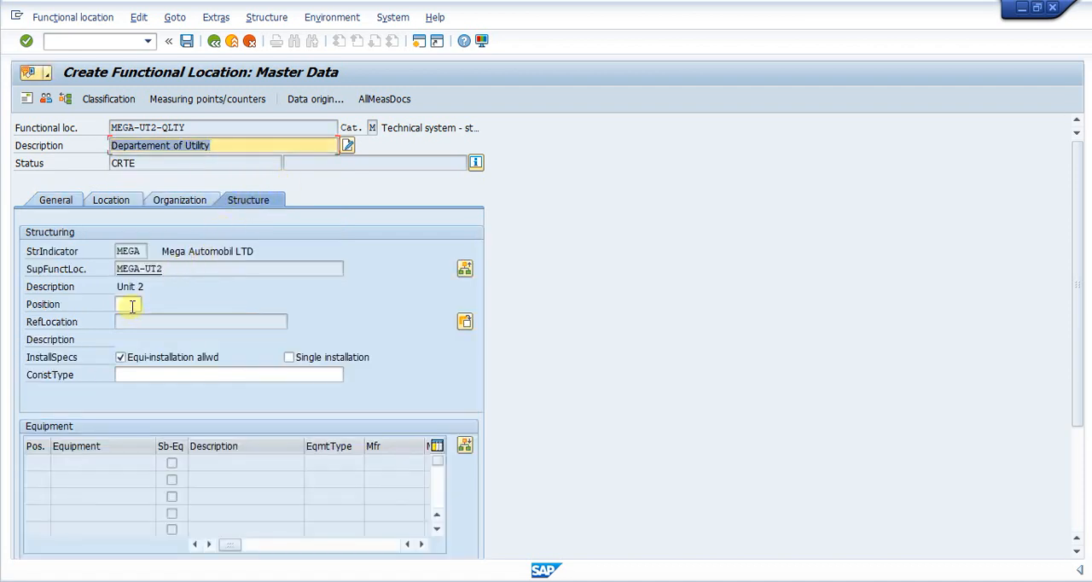
{"action": "left_click", "coordinate": [133, 306]}
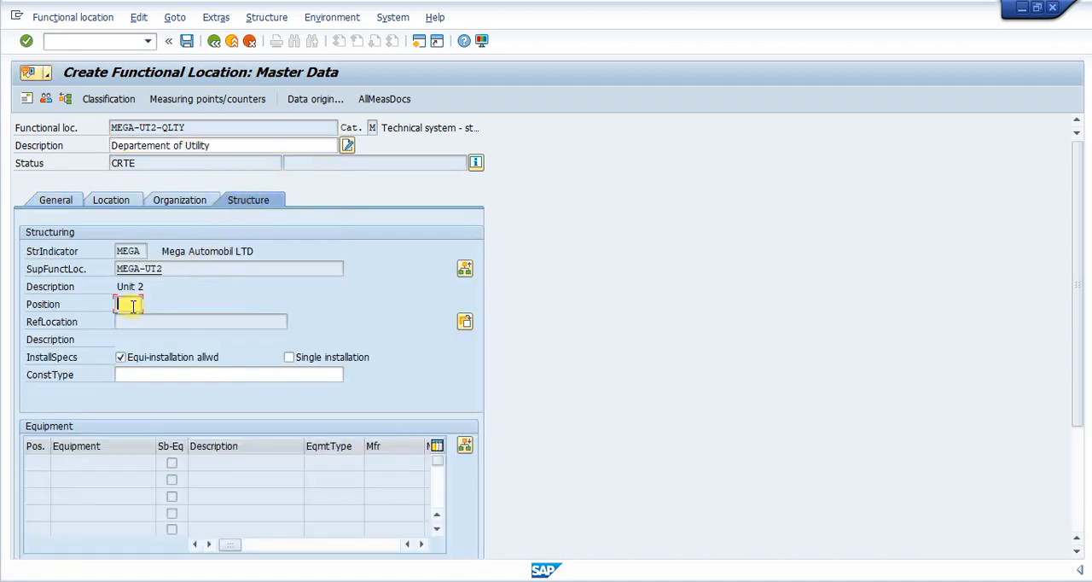
{"action": "left_click", "coordinate": [186, 42]}
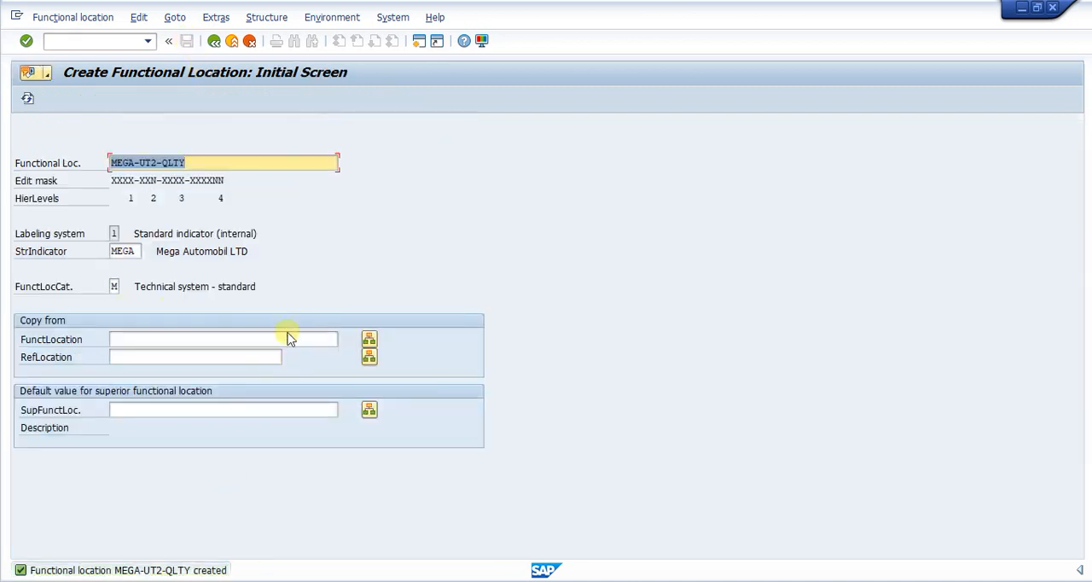
- Leave functional location creation and start transaction IH01 for the functional location structure
{"action": "left_click", "coordinate": [78, 47]}
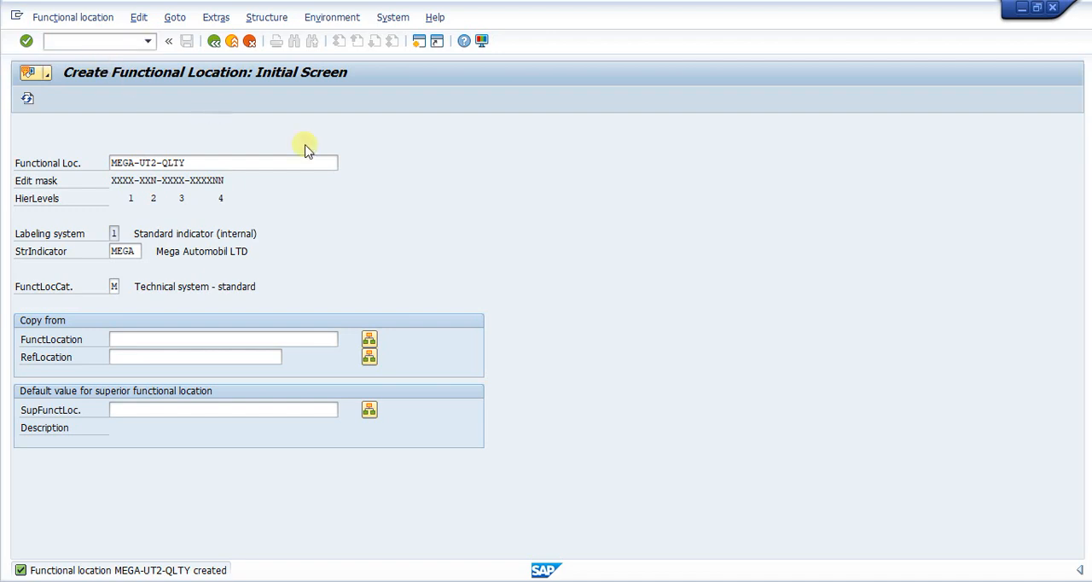
{"action": "key", "text": "F3"}
{"action": "left_click", "coordinate": [67, 44]}
{"action": "type", "text": "ih"}
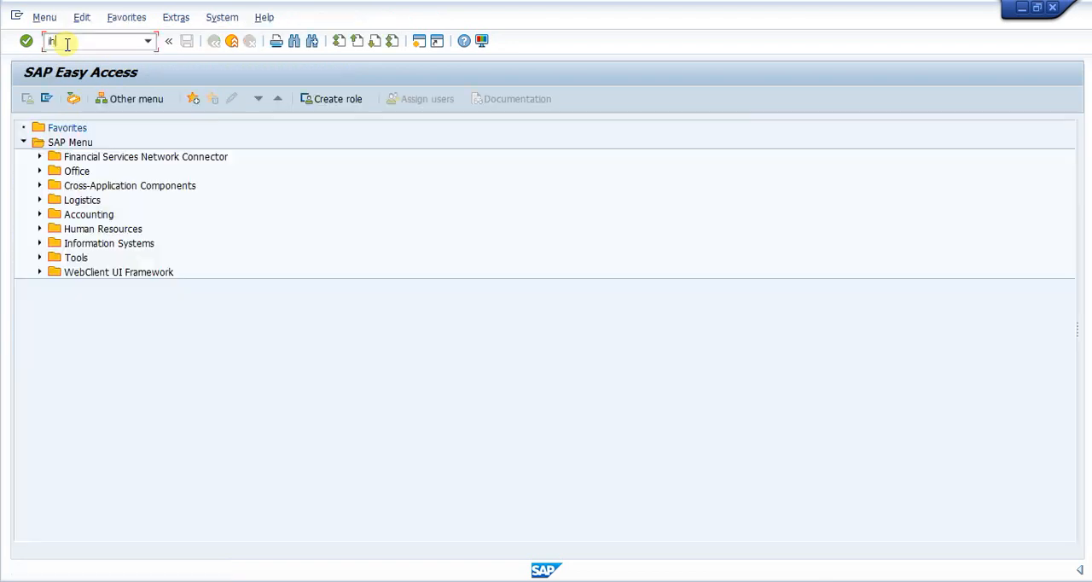
{"action": "type", "text": "01"}
{"action": "key", "text": "Return"}
- Display the structure of MEGA with installed equipment, equipment hierarchy, BOM explosion, IBase explosion and permits also included
{"action": "left_click", "coordinate": [294, 127]}
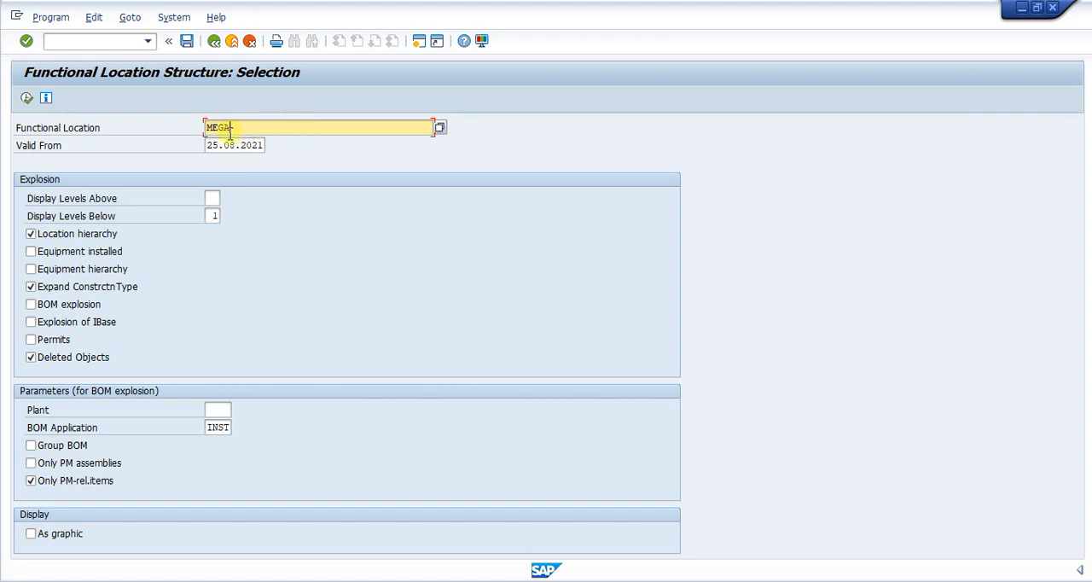
{"action": "left_click", "coordinate": [30, 252]}
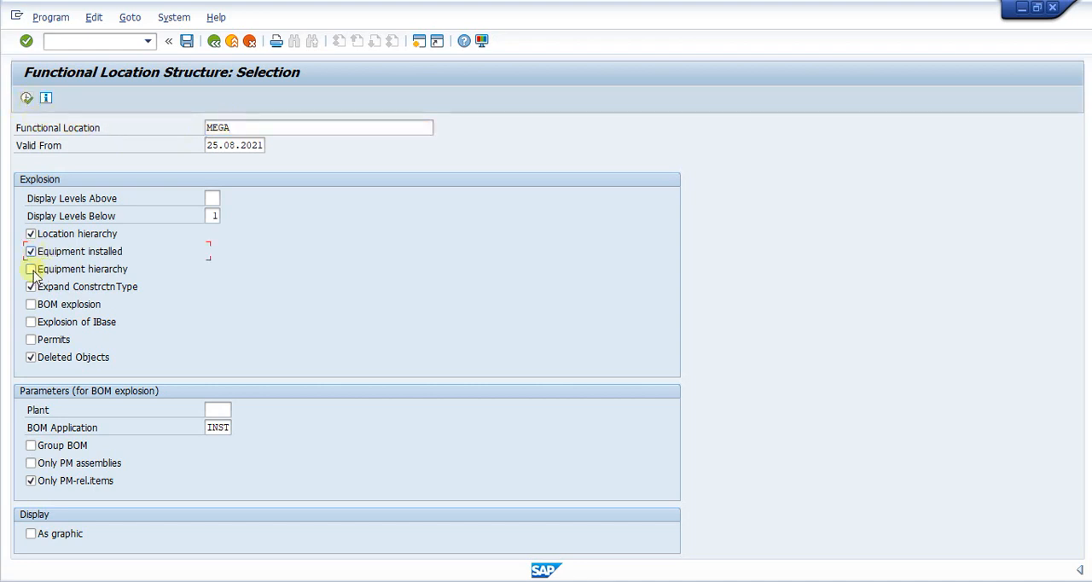
{"action": "left_click", "coordinate": [33, 306]}
{"action": "left_click", "coordinate": [31, 323]}
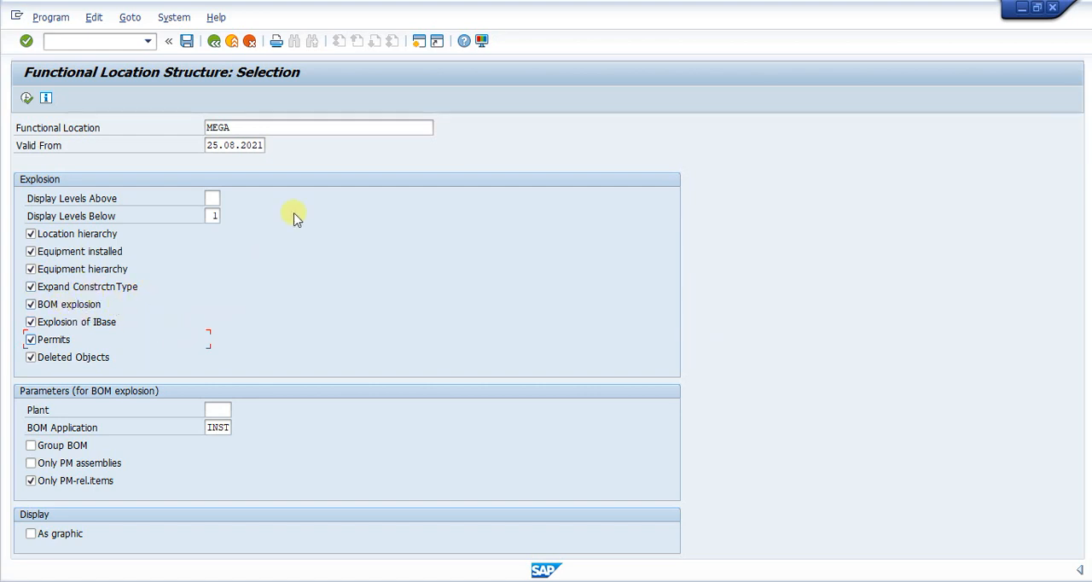
{"action": "left_click", "coordinate": [27, 97]}
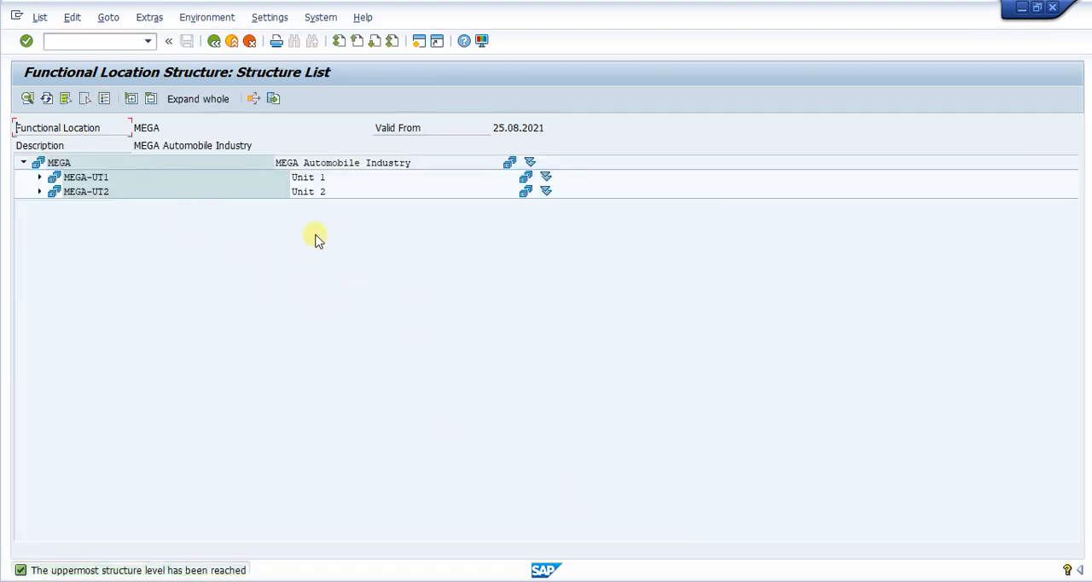
- Examine the MEGA hierarchy level by level down to MEGA-UT1-PROD-SHMC01, and expand the whole structure
{"action": "left_click", "coordinate": [42, 178]}
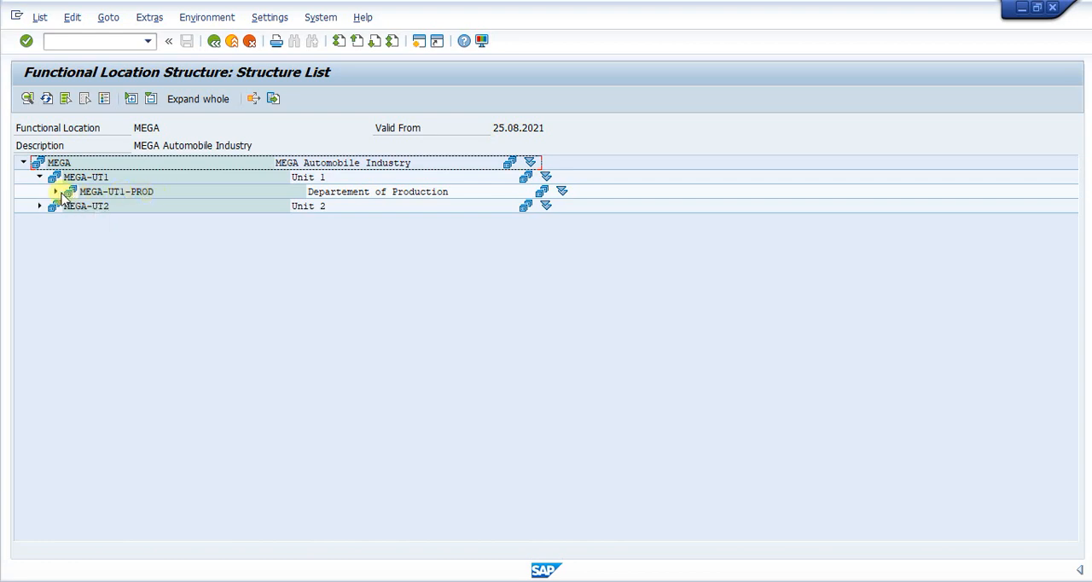
{"action": "left_click", "coordinate": [56, 192]}
{"action": "left_click", "coordinate": [145, 208]}
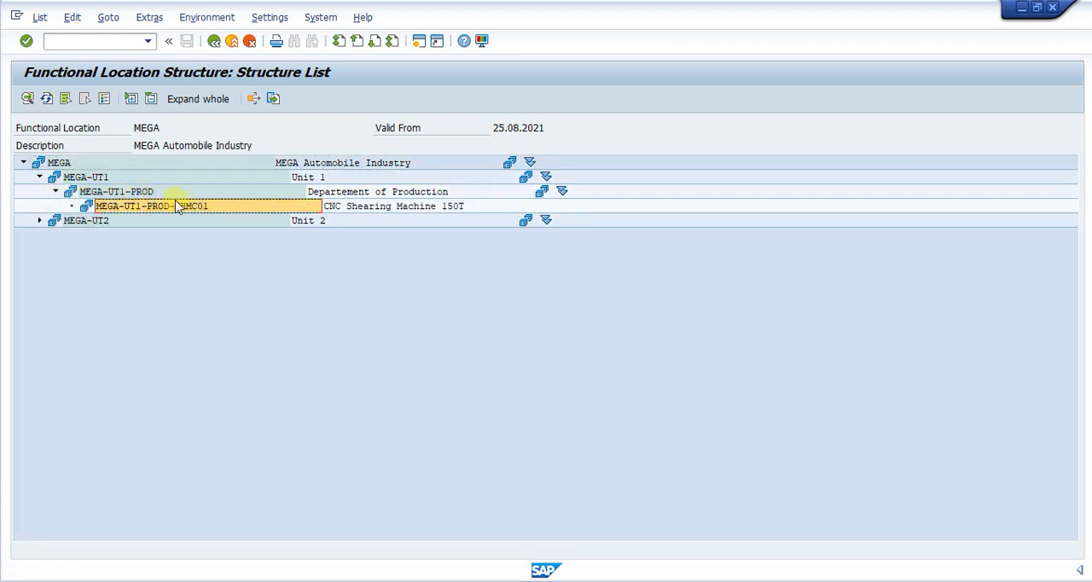
{"action": "left_click", "coordinate": [64, 163]}
{"action": "left_click", "coordinate": [86, 176]}
{"action": "left_click", "coordinate": [110, 192]}
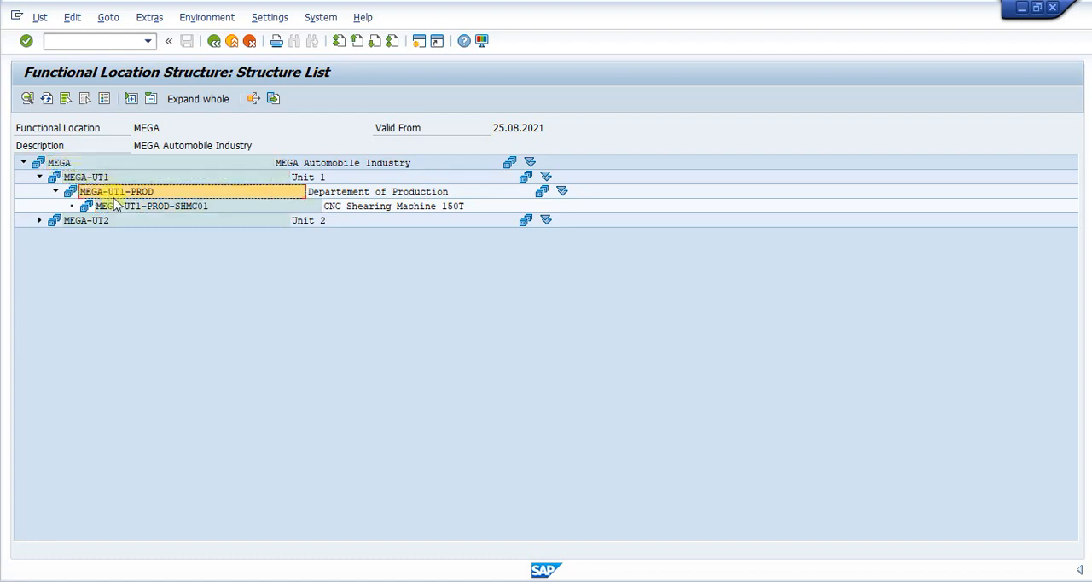
{"action": "left_click", "coordinate": [152, 208]}
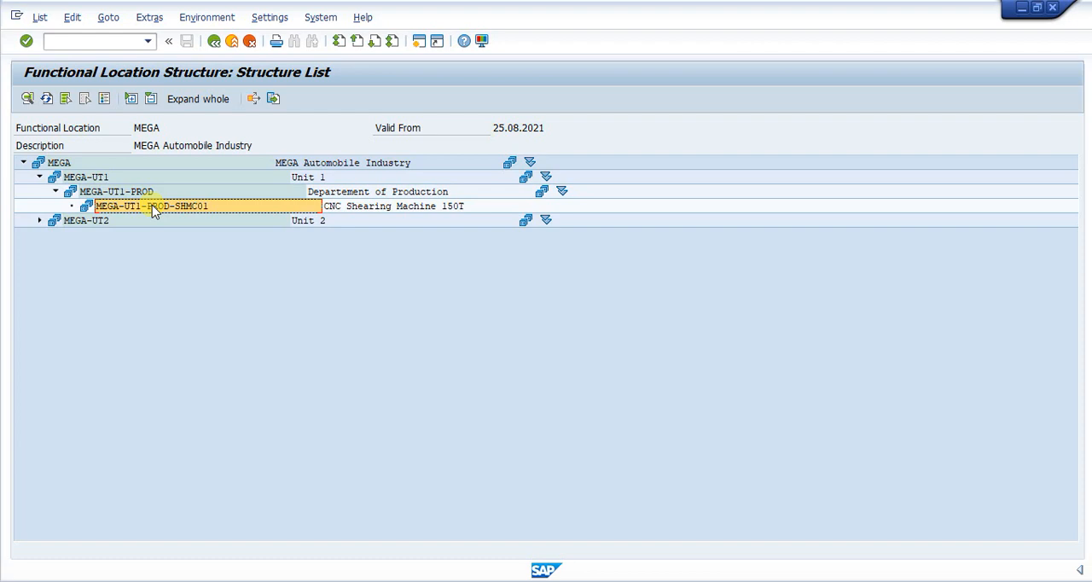
{"action": "left_click", "coordinate": [192, 101]}
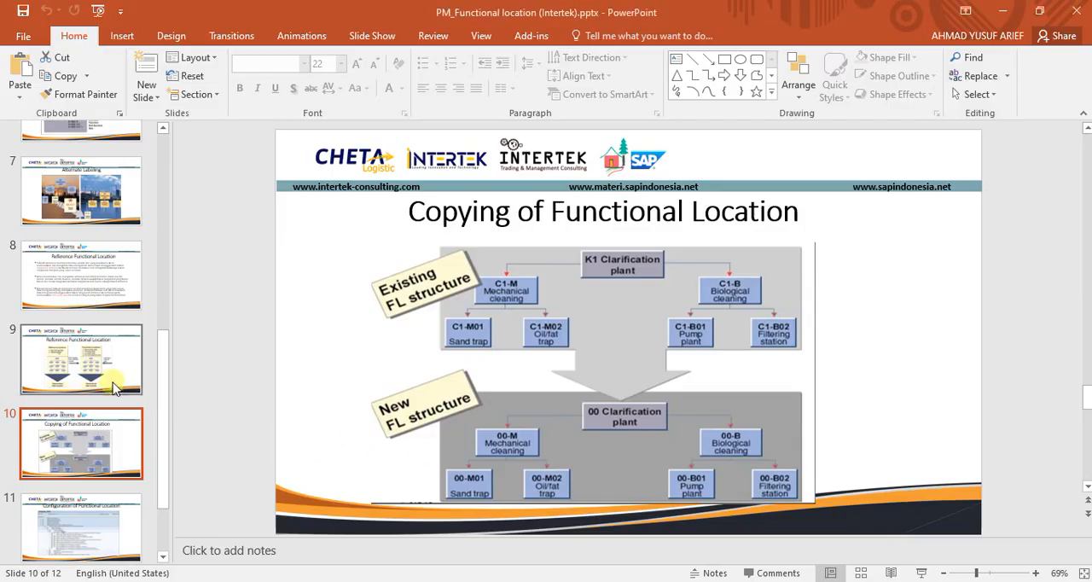
- Review the Alternate Labeling slide and the topics covered slide in the PowerPoint presentation PM_Functional location (Intertek)
{"action": "scroll", "coordinate": [107, 378], "scroll_direction": "up", "scroll_amount": 3}
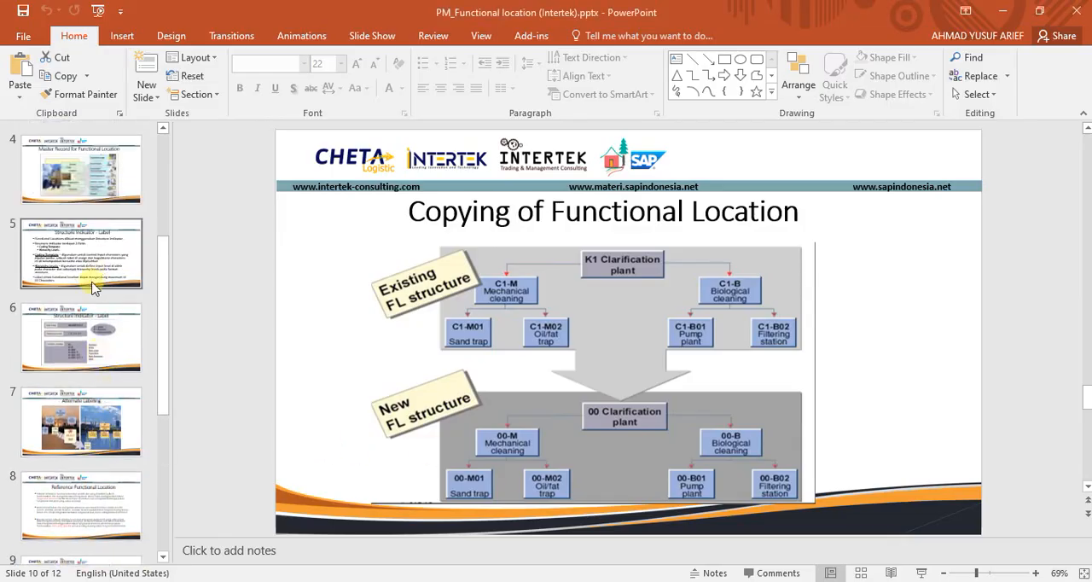
{"action": "left_click", "coordinate": [90, 420]}
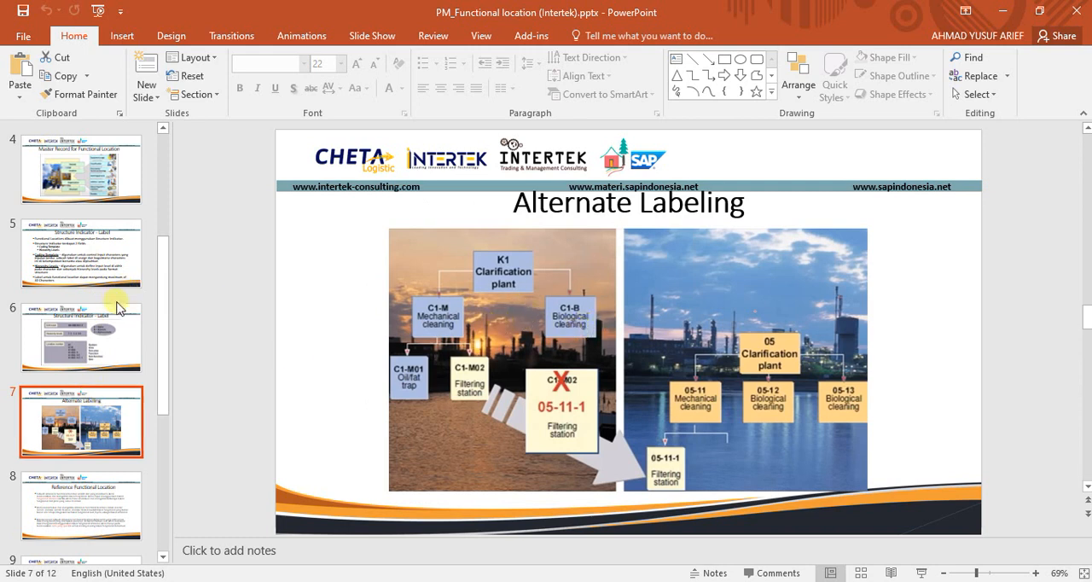
{"action": "scroll", "coordinate": [114, 308], "scroll_direction": "up", "scroll_amount": 5}
{"action": "left_click", "coordinate": [90, 271]}
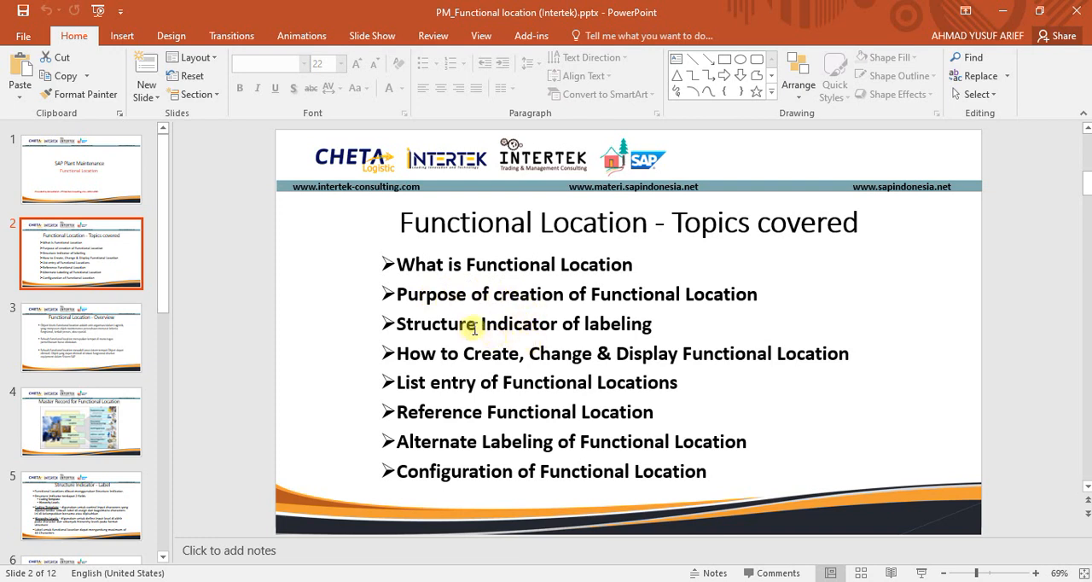
{"action": "left_click_drag", "start_coordinate": [484, 323], "coordinate": [650, 324]}
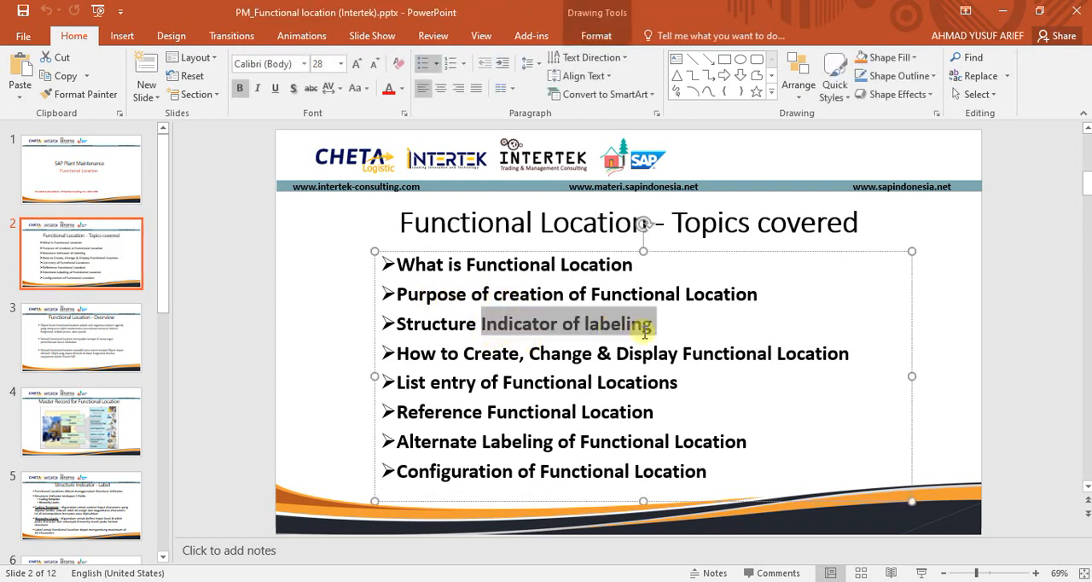
{"action": "left_click", "coordinate": [519, 352]}
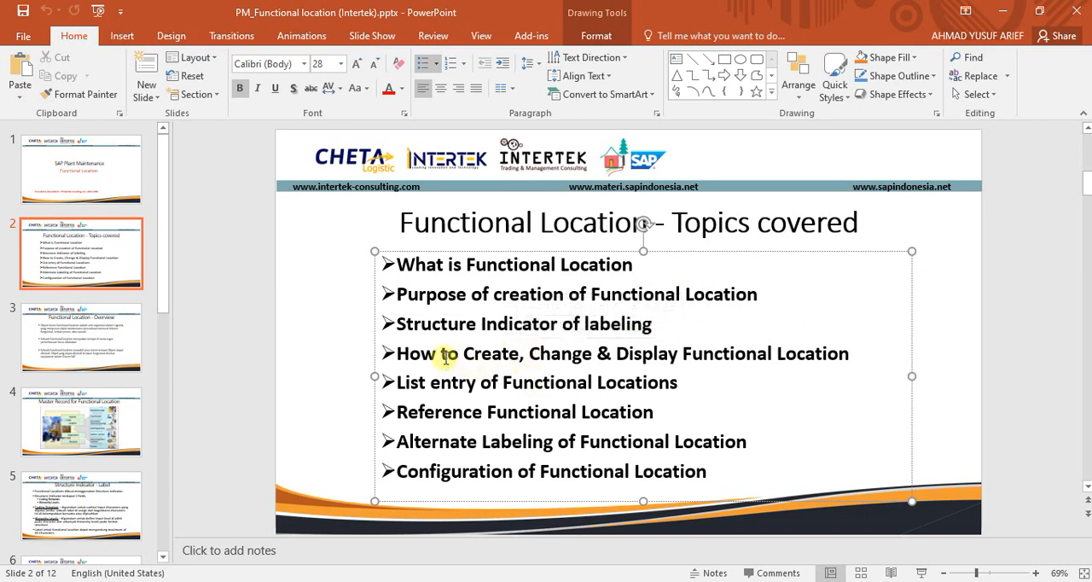
{"action": "left_click_drag", "start_coordinate": [442, 354], "coordinate": [551, 357]}
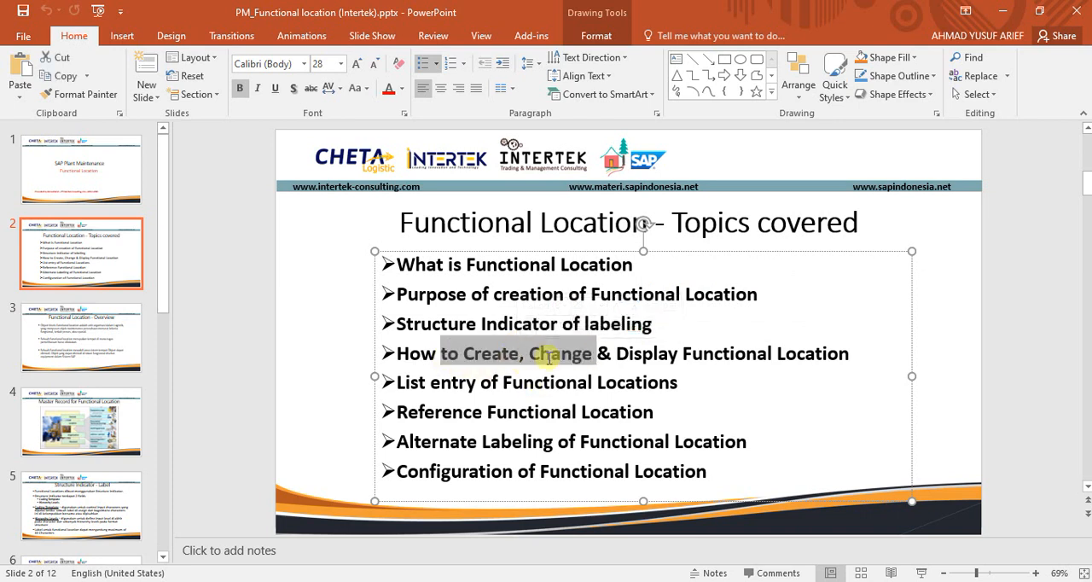
{"action": "left_click", "coordinate": [474, 385]}
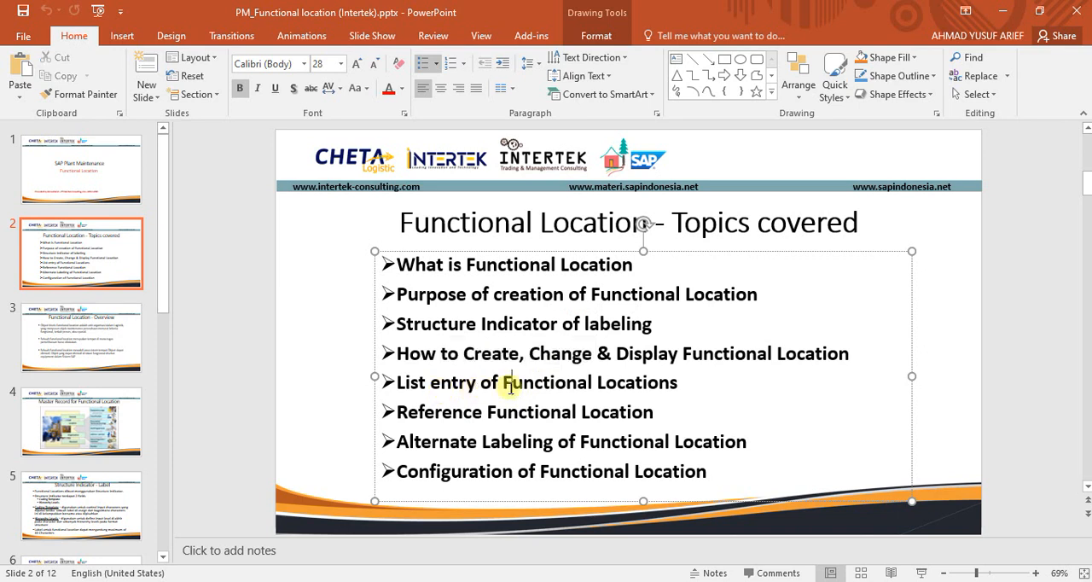
{"action": "left_click", "coordinate": [508, 384]}
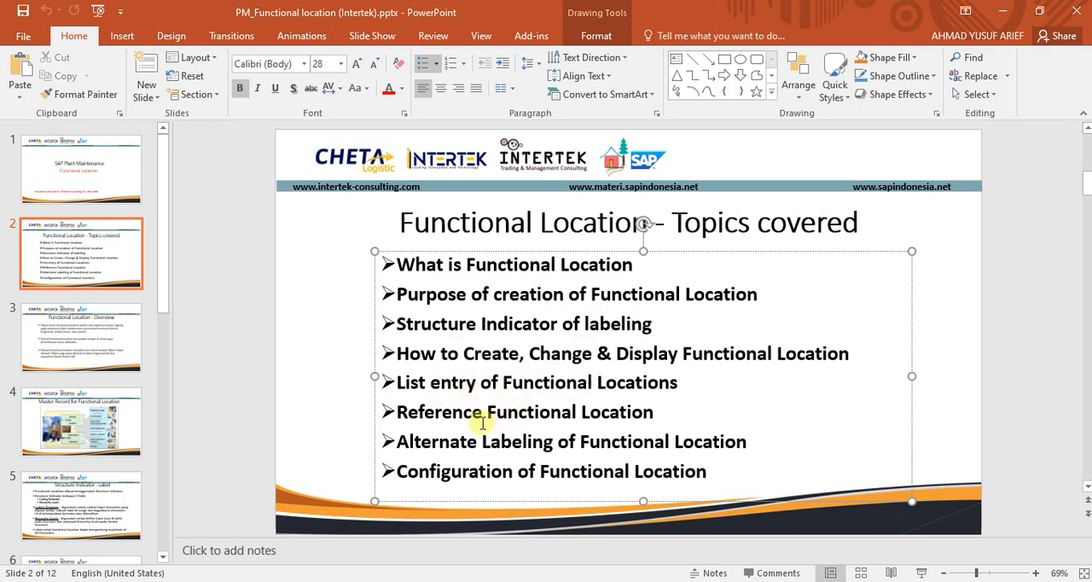
{"action": "triple_click", "coordinate": [410, 413]}
{"action": "left_click_drag", "start_coordinate": [410, 413], "coordinate": [581, 416]}
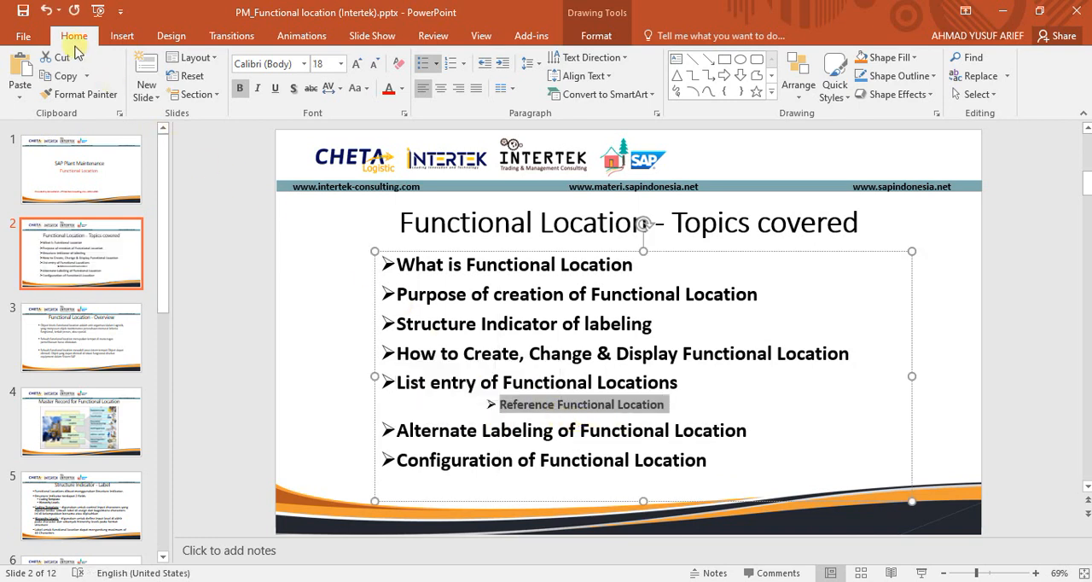
{"action": "left_click", "coordinate": [51, 11]}
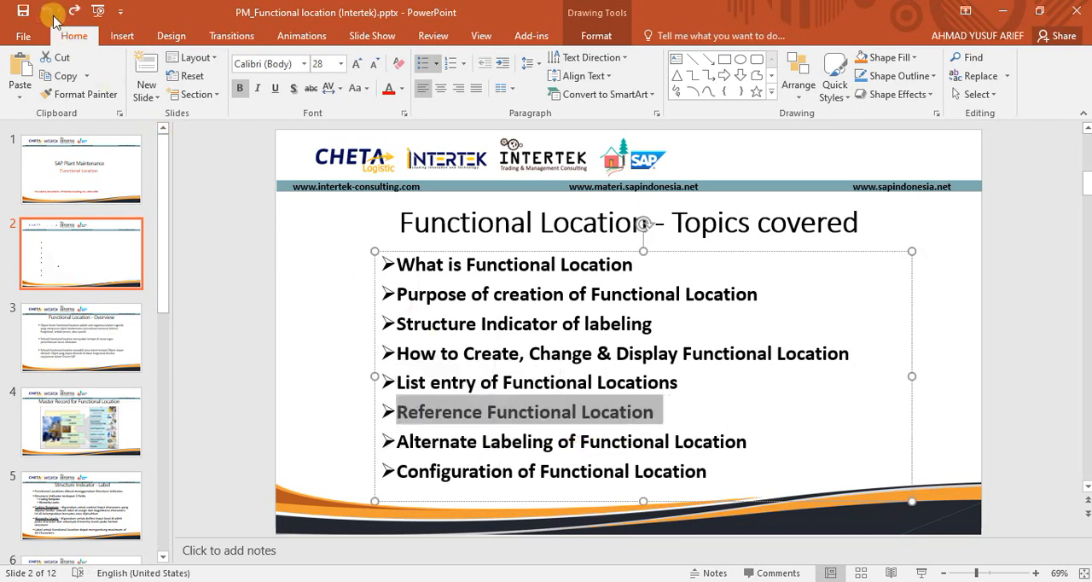
{"action": "left_click", "coordinate": [669, 416]}
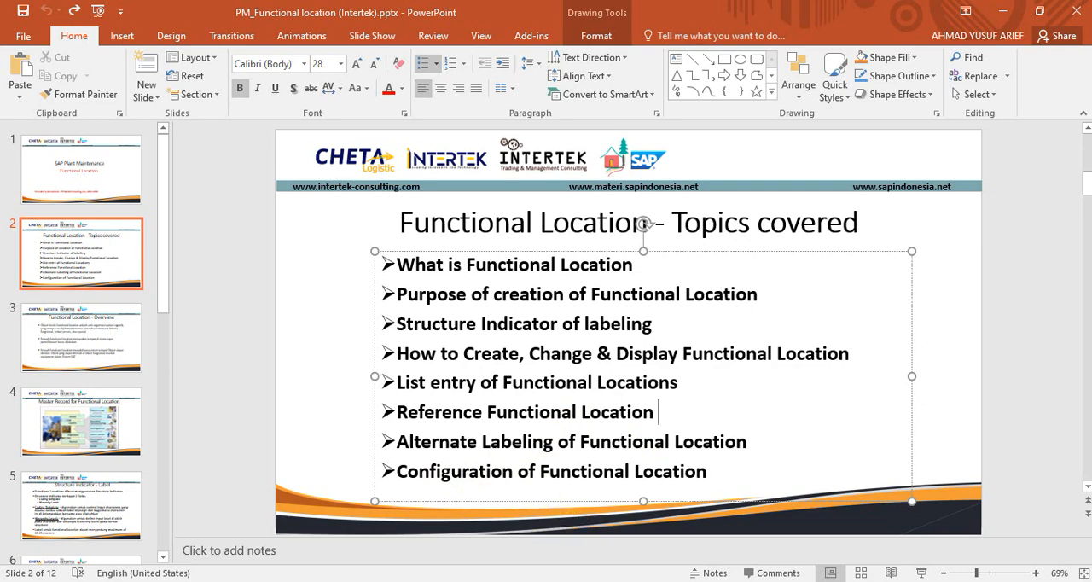
- Switch back to SAP and examine MEGA-UT1-PROD and MEGA-UT1-PROD-SHMC01 in the expanded structure list
{"action": "left_click", "coordinate": [772, 525]}
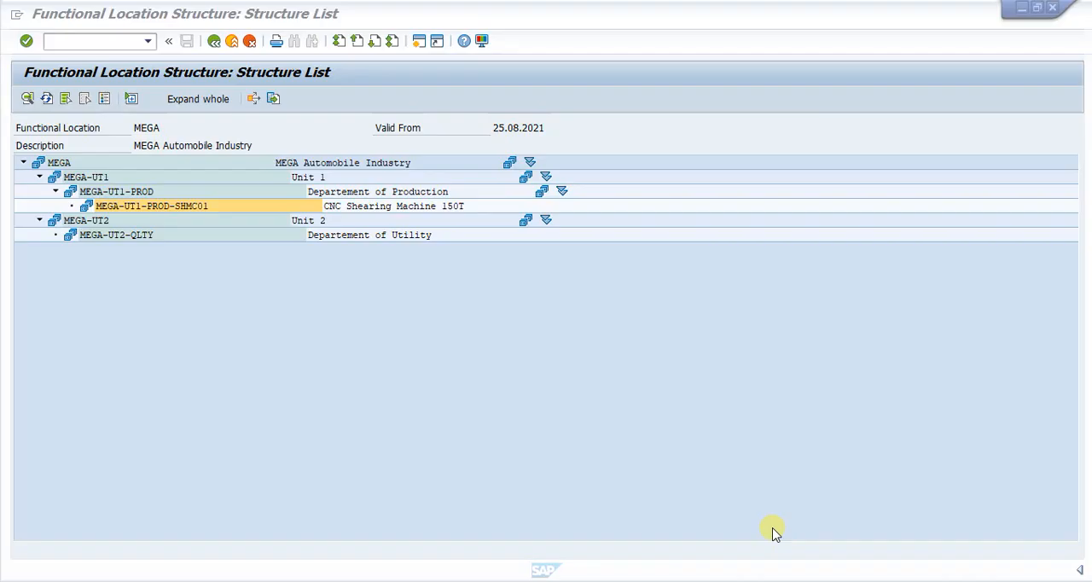
{"action": "left_click", "coordinate": [119, 192]}
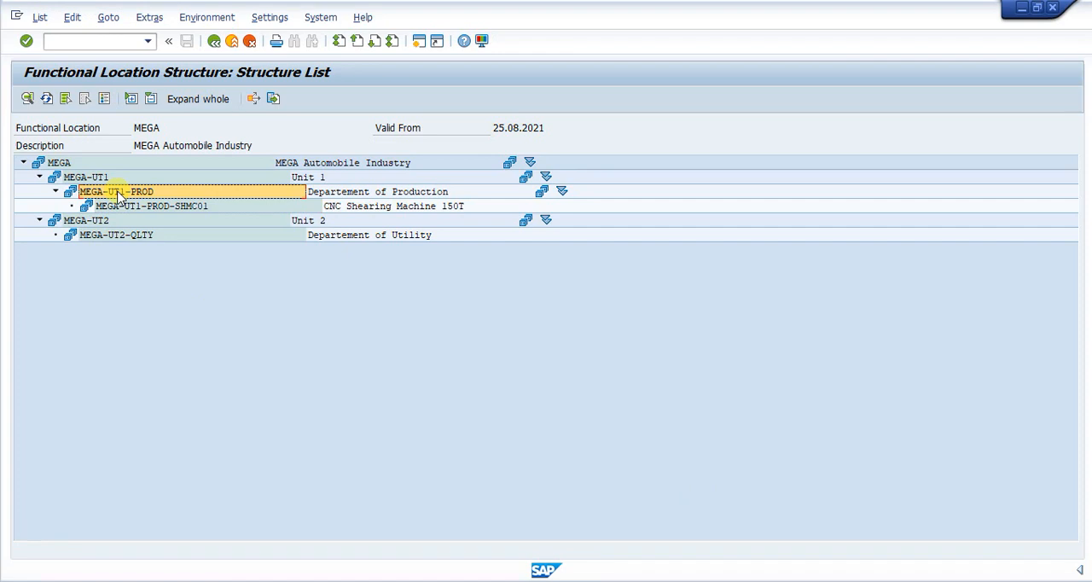
{"action": "left_click", "coordinate": [126, 207]}
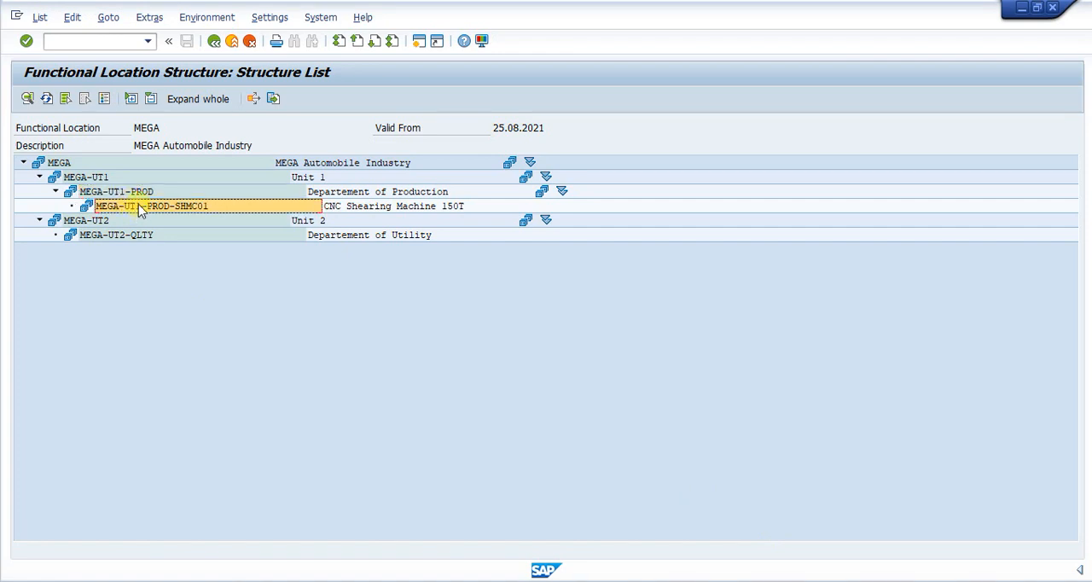
{"action": "left_click", "coordinate": [121, 252]}
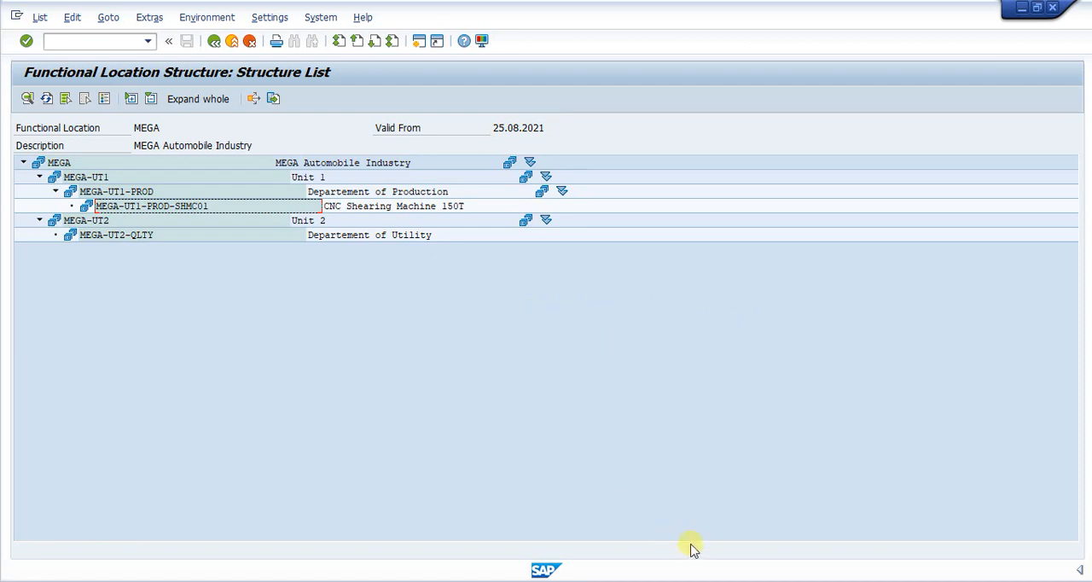
- Switch to the Opera browser and look over the SAP PM course welcome page at kursussappm.wordpress.com
{"action": "mouse_move", "coordinate": [650, 581]}
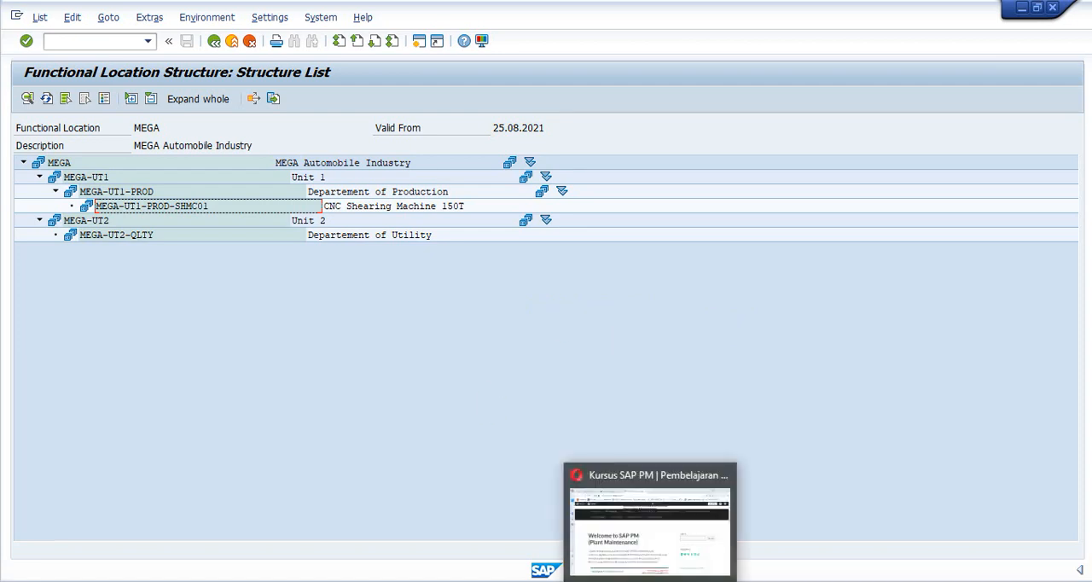
{"action": "left_click", "coordinate": [653, 541]}
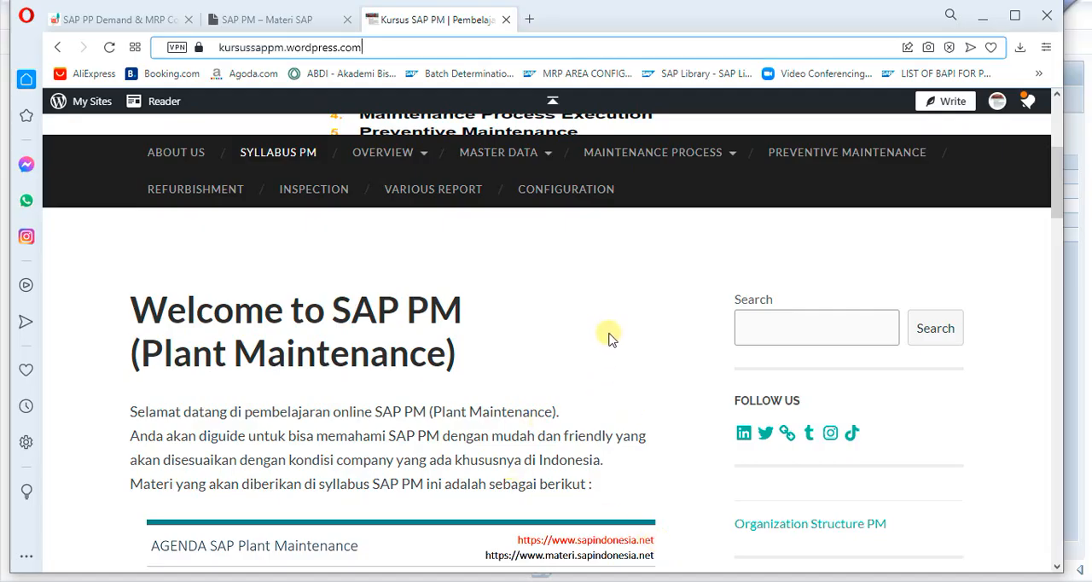
{"action": "scroll", "coordinate": [597, 354], "scroll_direction": "down", "scroll_amount": 1}
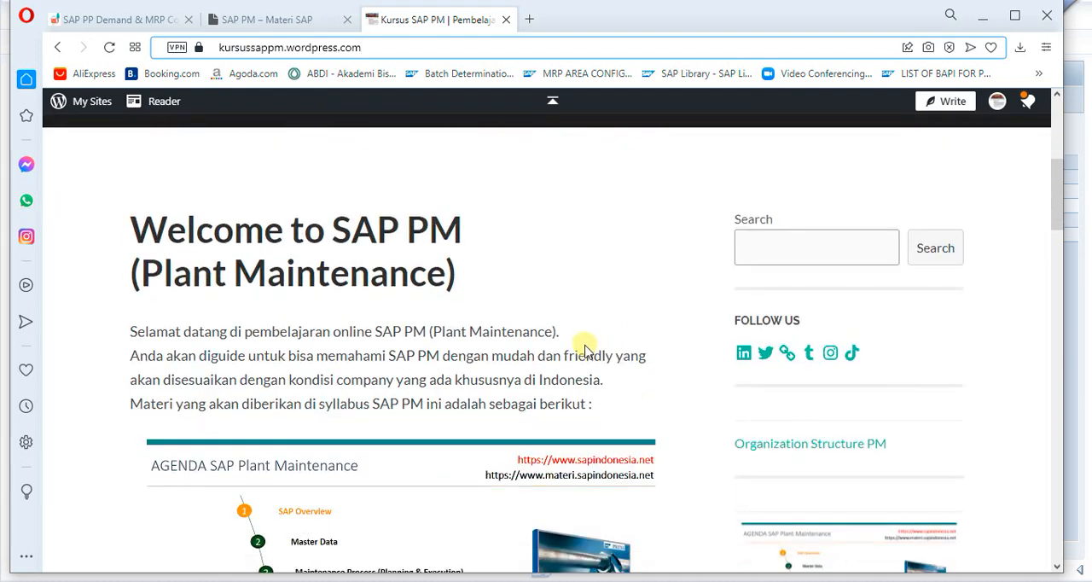
{"action": "scroll", "coordinate": [585, 350], "scroll_direction": "up", "scroll_amount": 1}
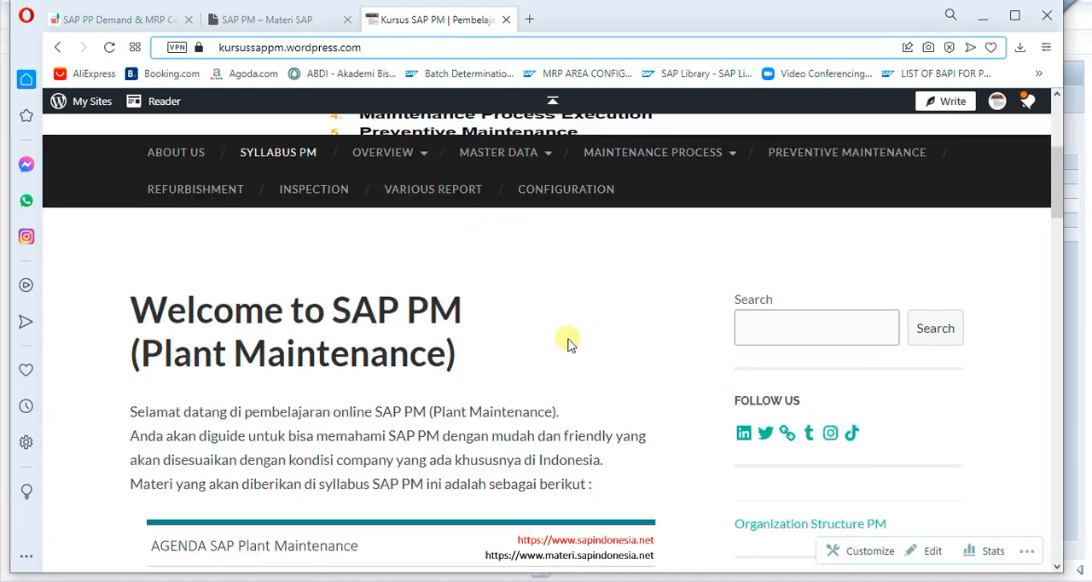
{"action": "scroll", "coordinate": [569, 341], "scroll_direction": "down", "scroll_amount": 1}
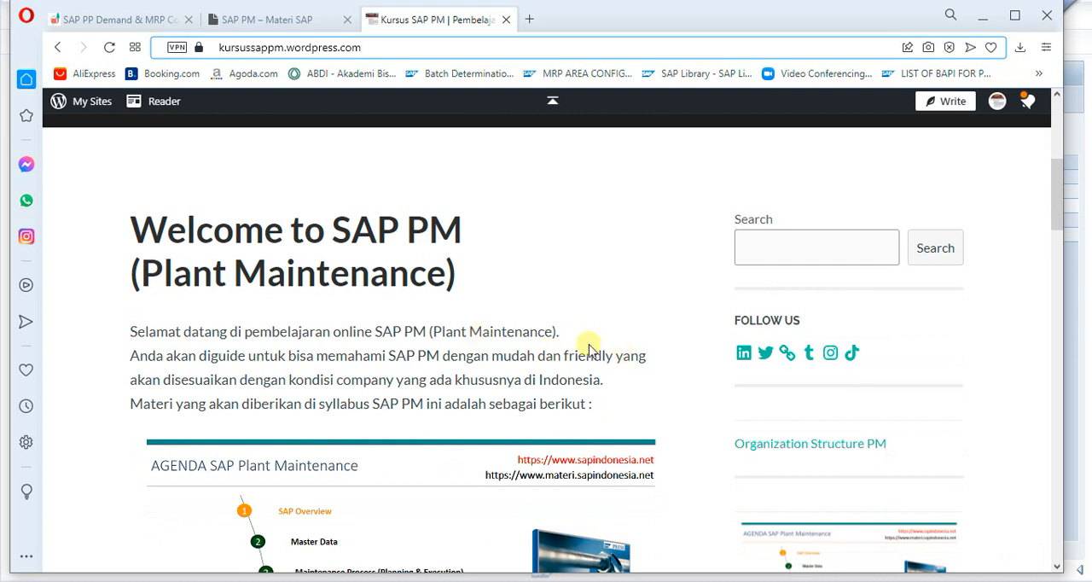
{"action": "scroll", "coordinate": [588, 348], "scroll_direction": "up", "scroll_amount": 2}
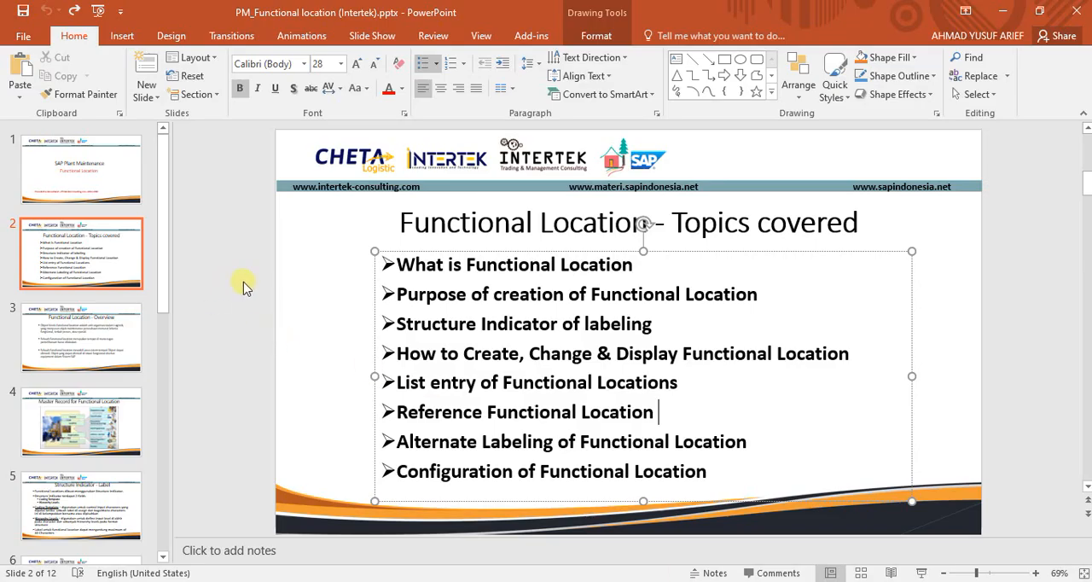
- Display the Functional Location - Overview slide in the PowerPoint presentation
{"action": "left_click", "coordinate": [72, 371]}
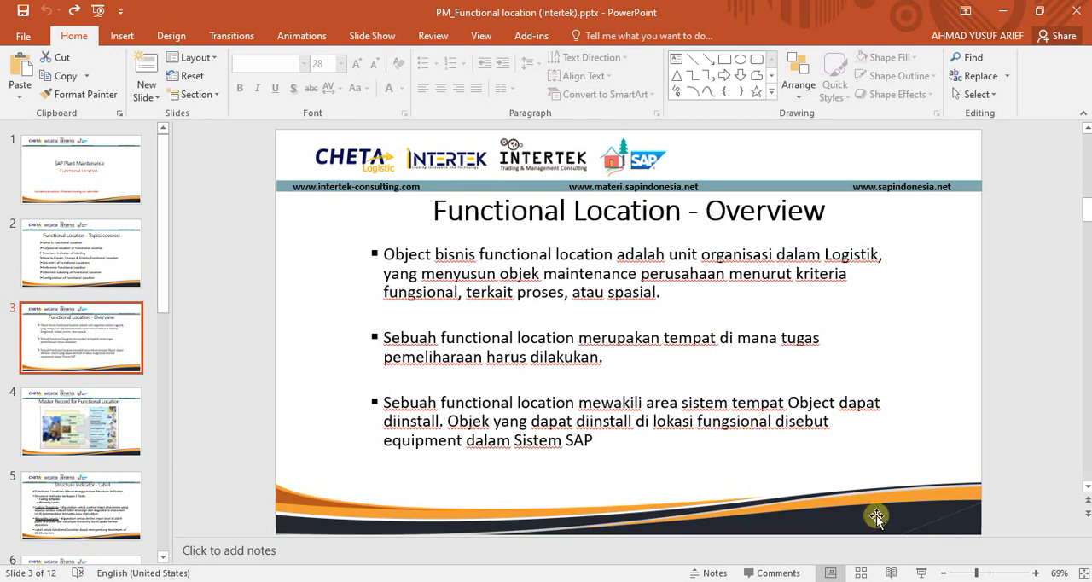
{"action": "left_click", "coordinate": [948, 581]}
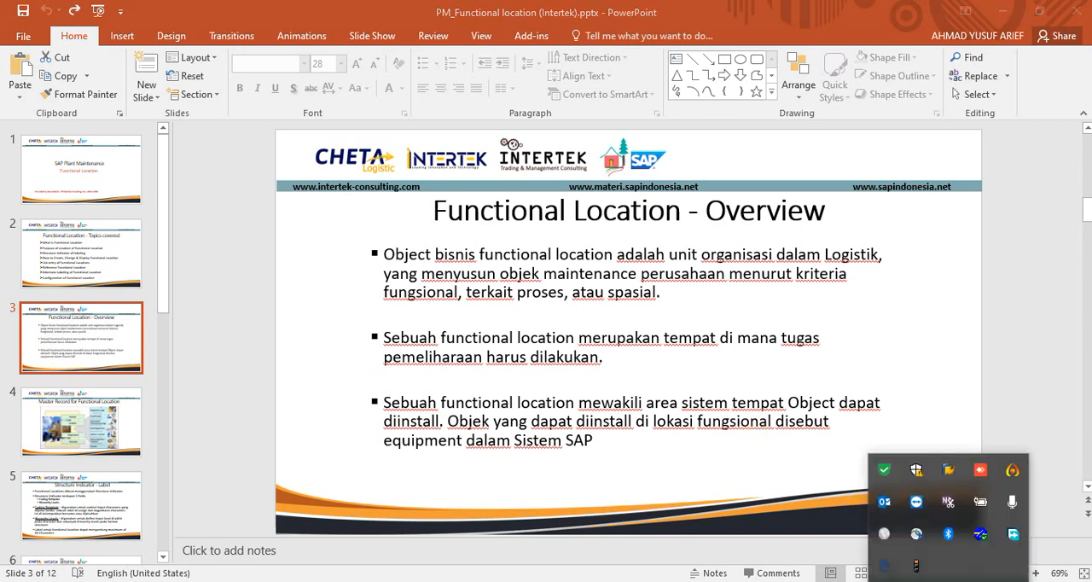
{"action": "mouse_move", "coordinate": [1015, 476]}
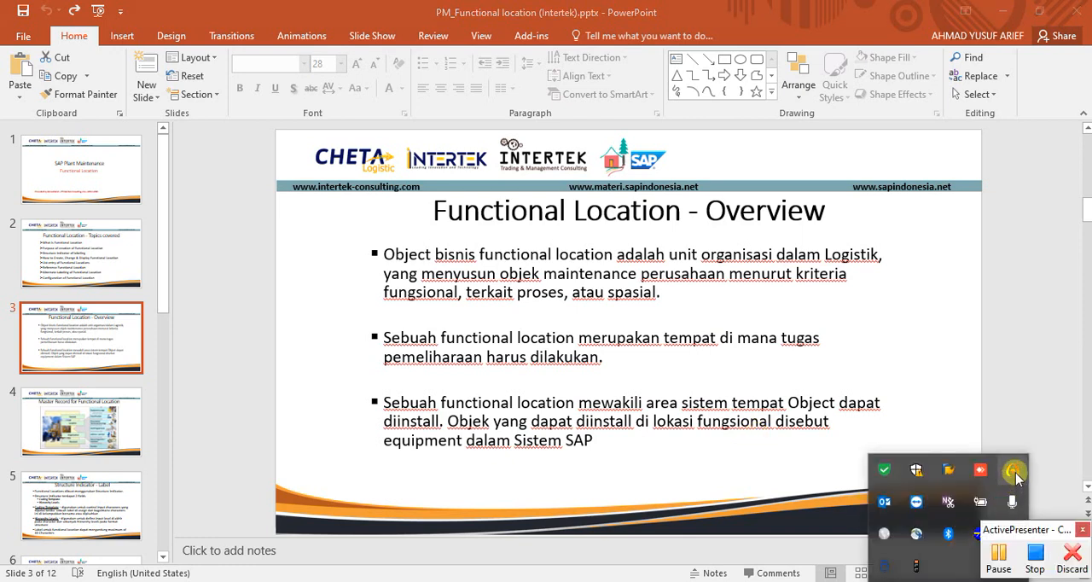